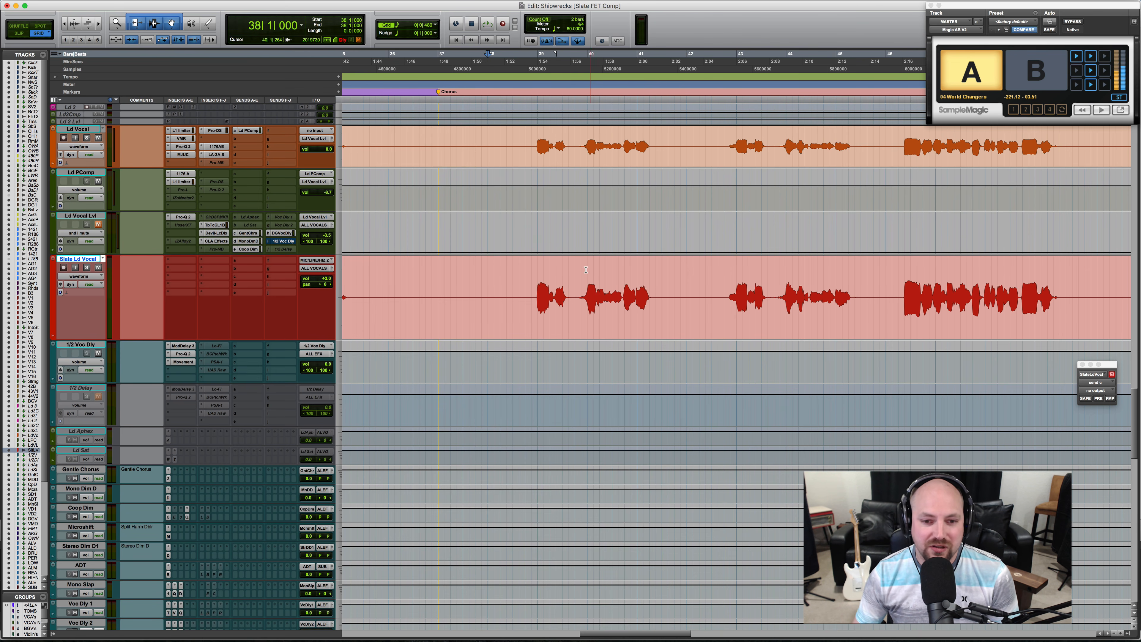
# Play the chorus from bar 38 to hear the Slate Ld Vocal levels in the mix.
pyautogui.hscroll(3, 534, 272)
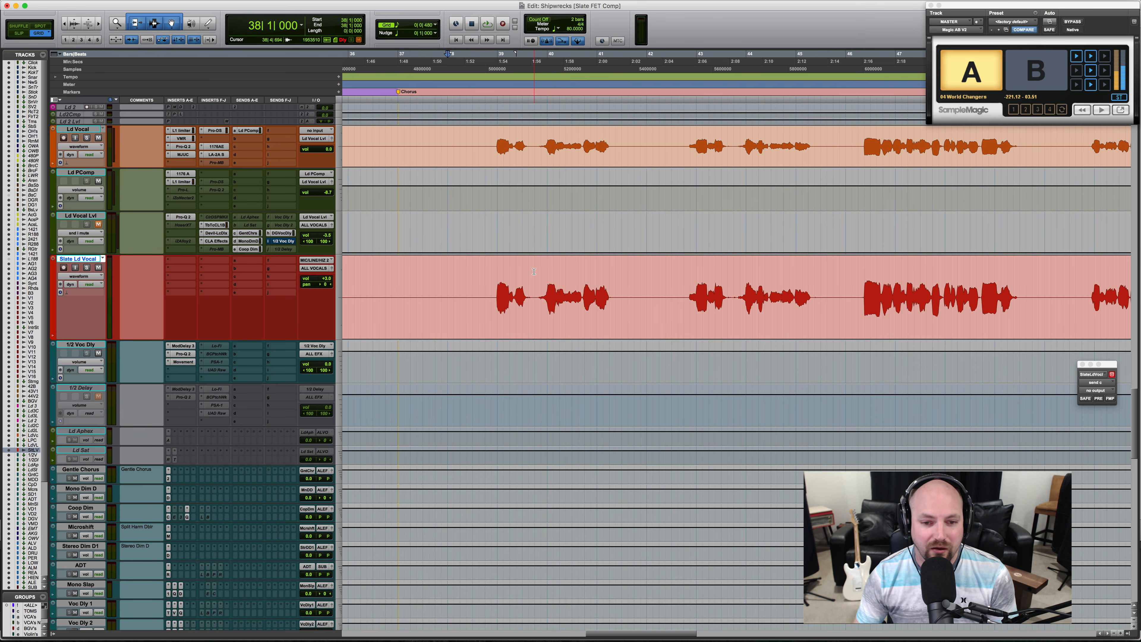
pyautogui.press('space')
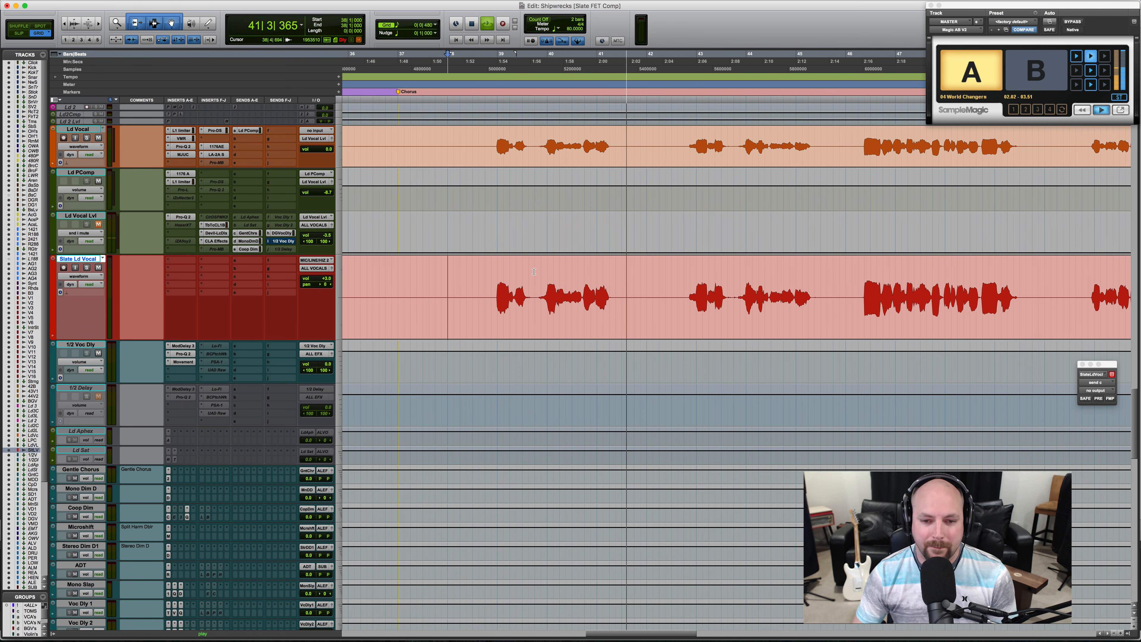
pyautogui.press('space')
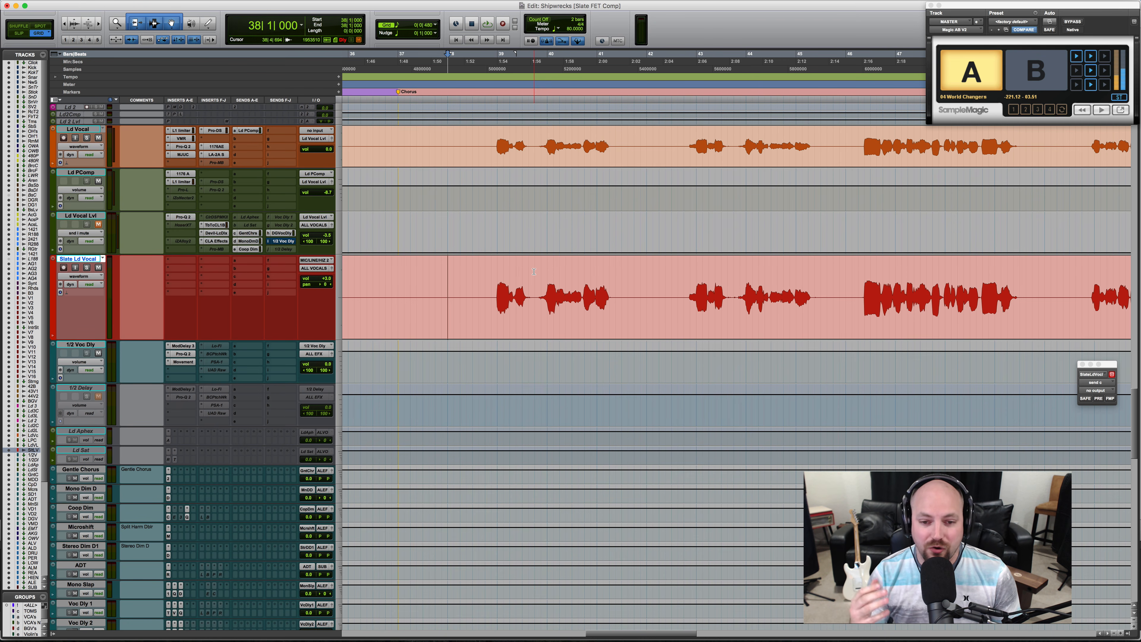
# Show the clip gain line on the Slate Ld Vocal clip.
pyautogui.rightClick(497, 276)
pyautogui.moveTo(535, 358)
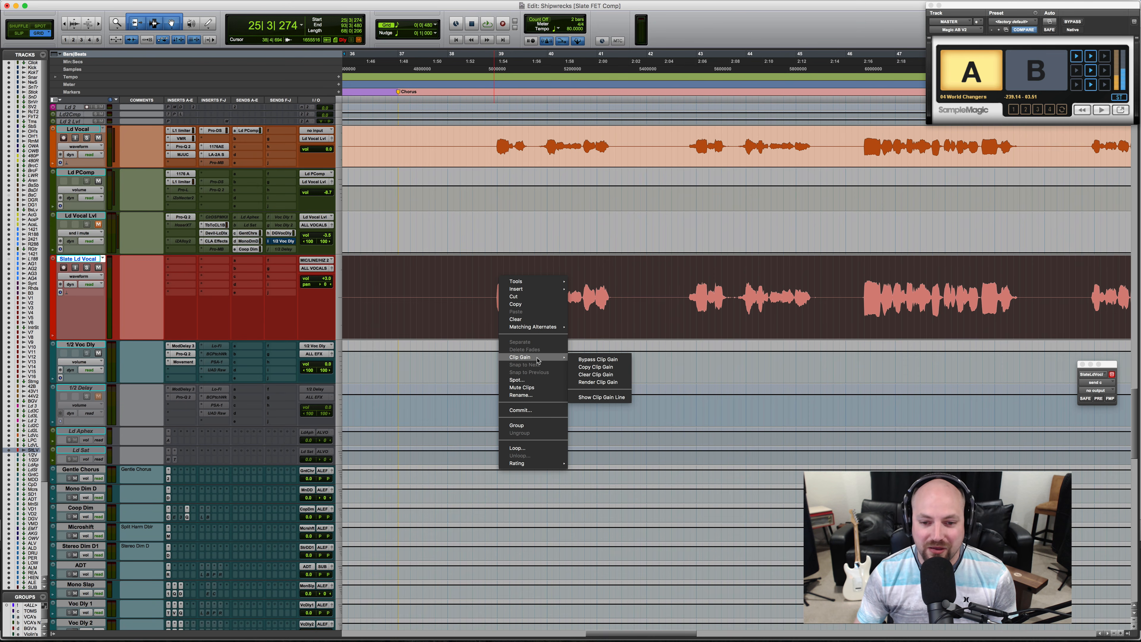
pyautogui.click(595, 398)
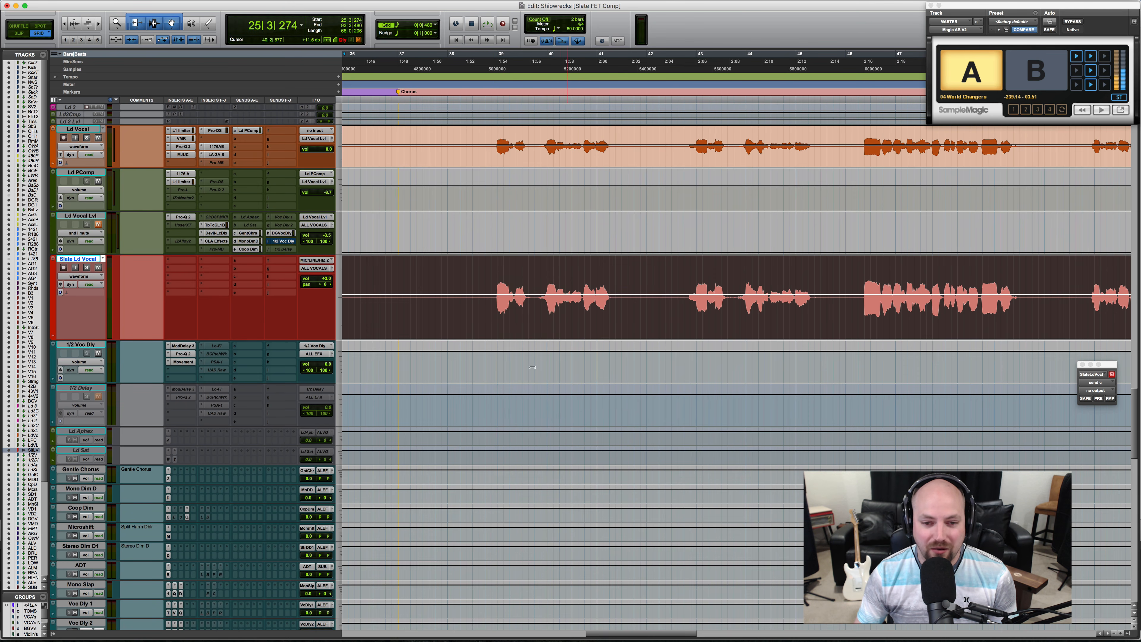
# Solo the Slate Ld Vocal track and play the first chorus phrase from just before bar 39.
pyautogui.click(493, 294)
pyautogui.press('super+bracketright')
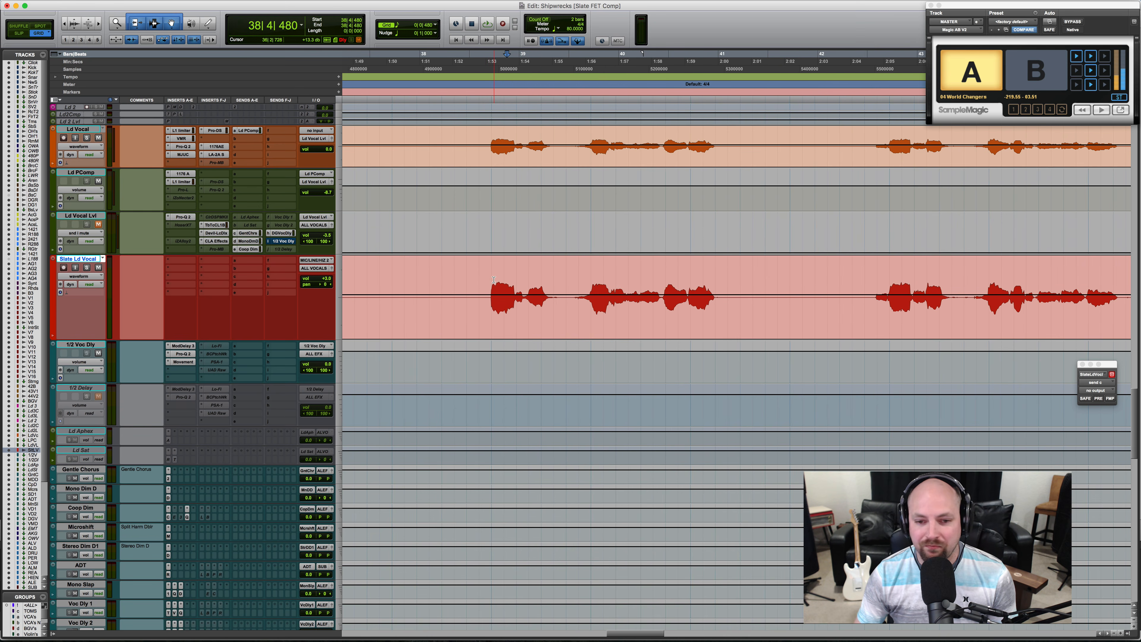
pyautogui.hotkey('shift', 's')
pyautogui.hscroll(1, 514, 293)
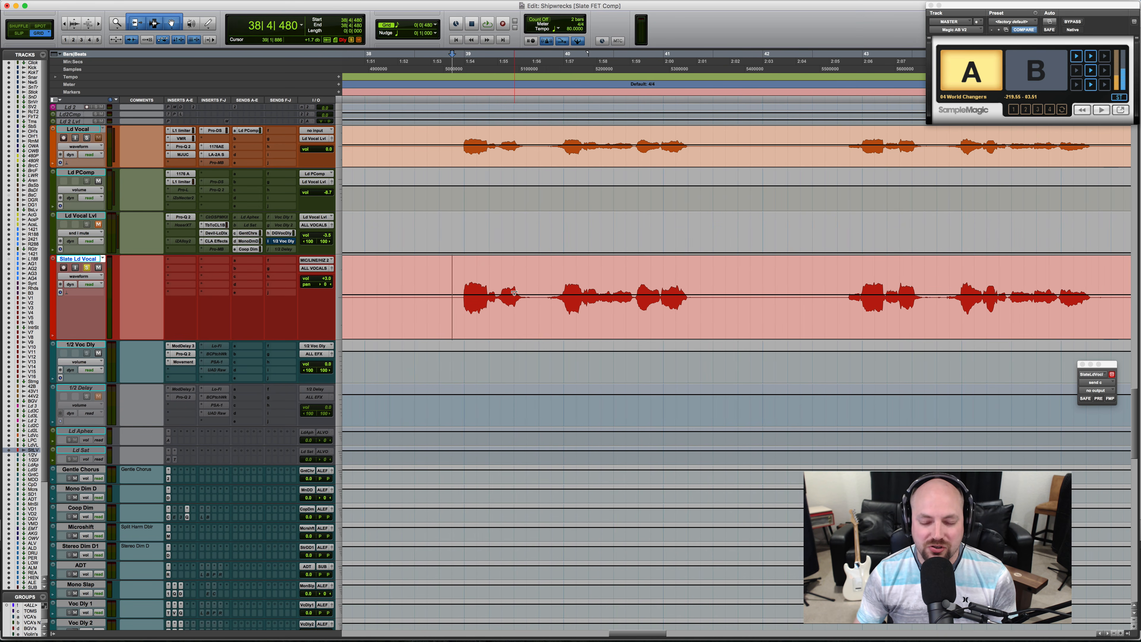
pyautogui.press('space')
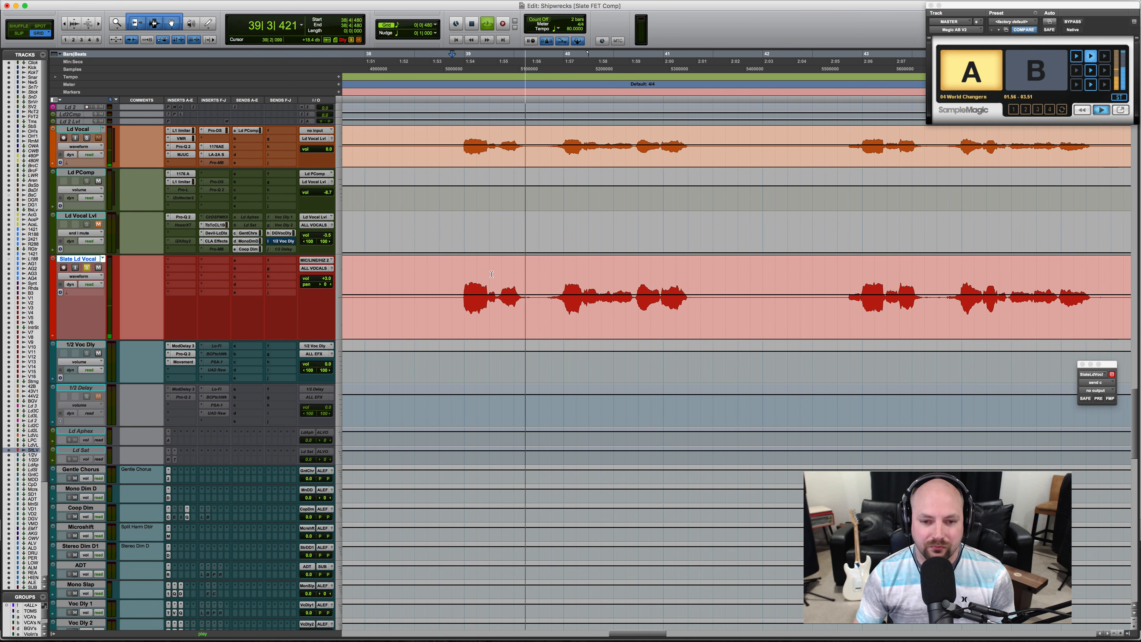
pyautogui.hscroll(1, 491, 274)
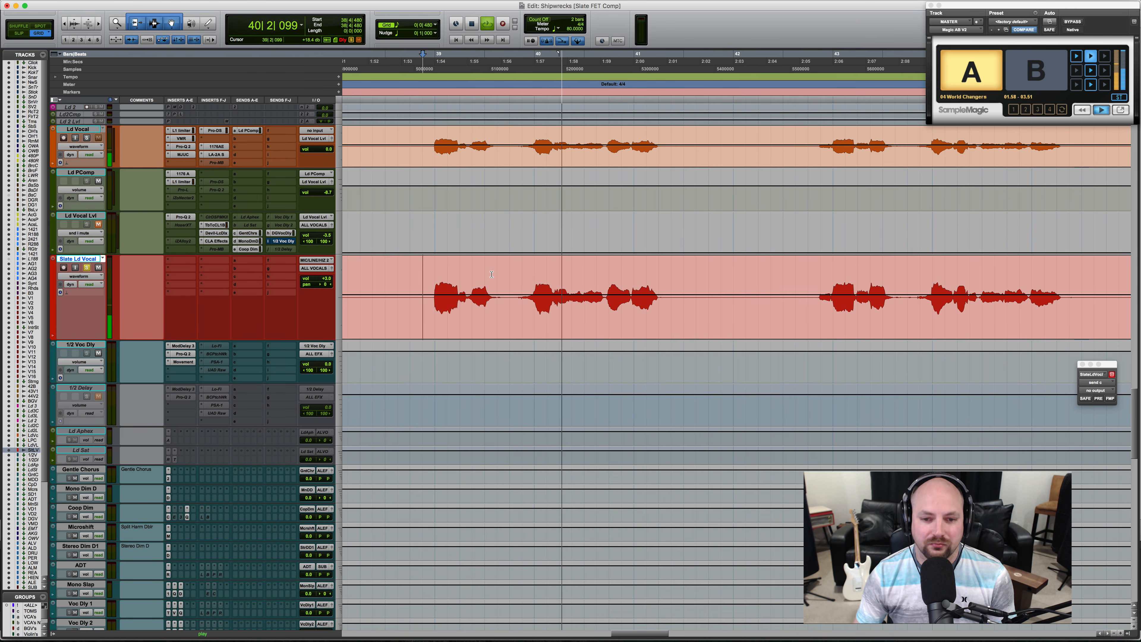
pyautogui.press('space')
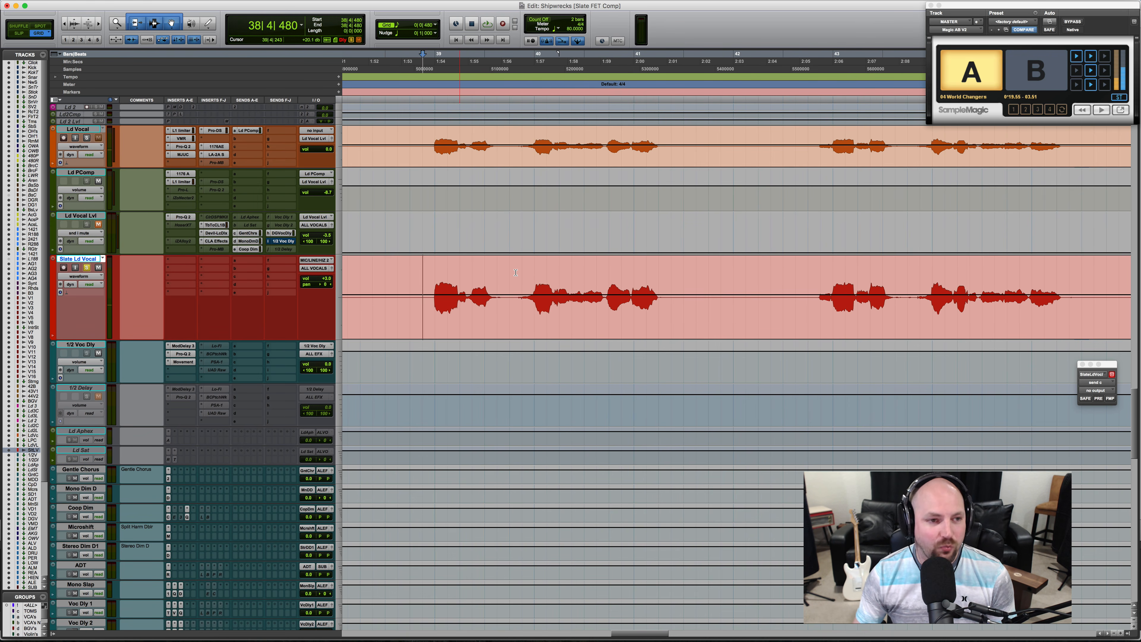
# Switch to Slip mode and play the soloed vocal from the gap before bar 40.
pyautogui.press('F2')
pyautogui.click(515, 273)
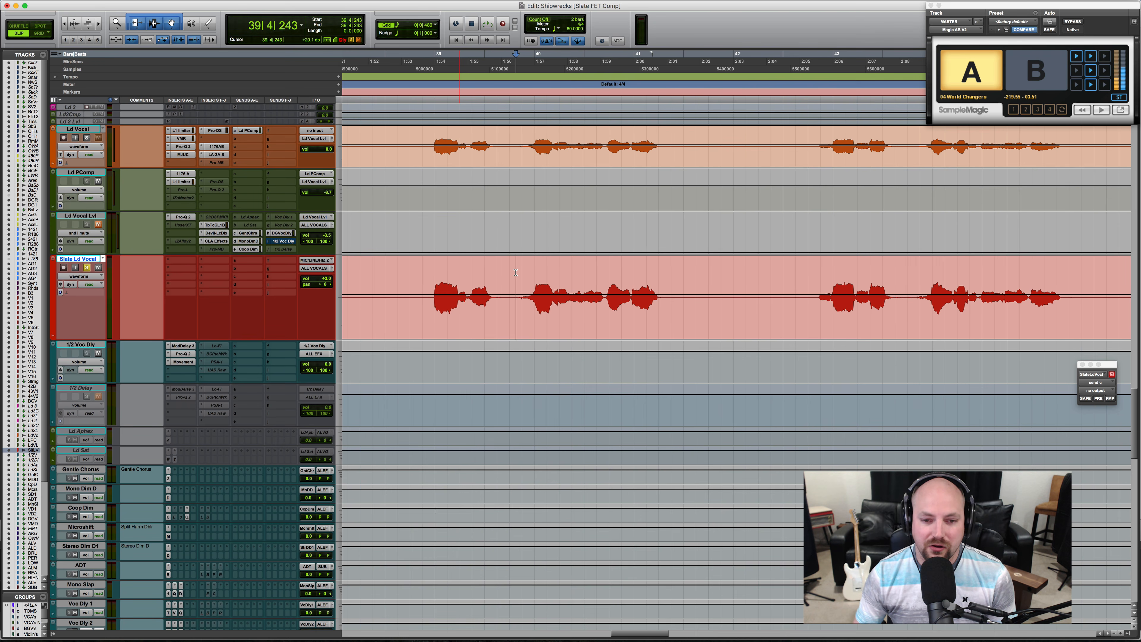
pyautogui.moveTo(516, 273); pyautogui.dragTo(535, 272)
pyautogui.click(515, 273)
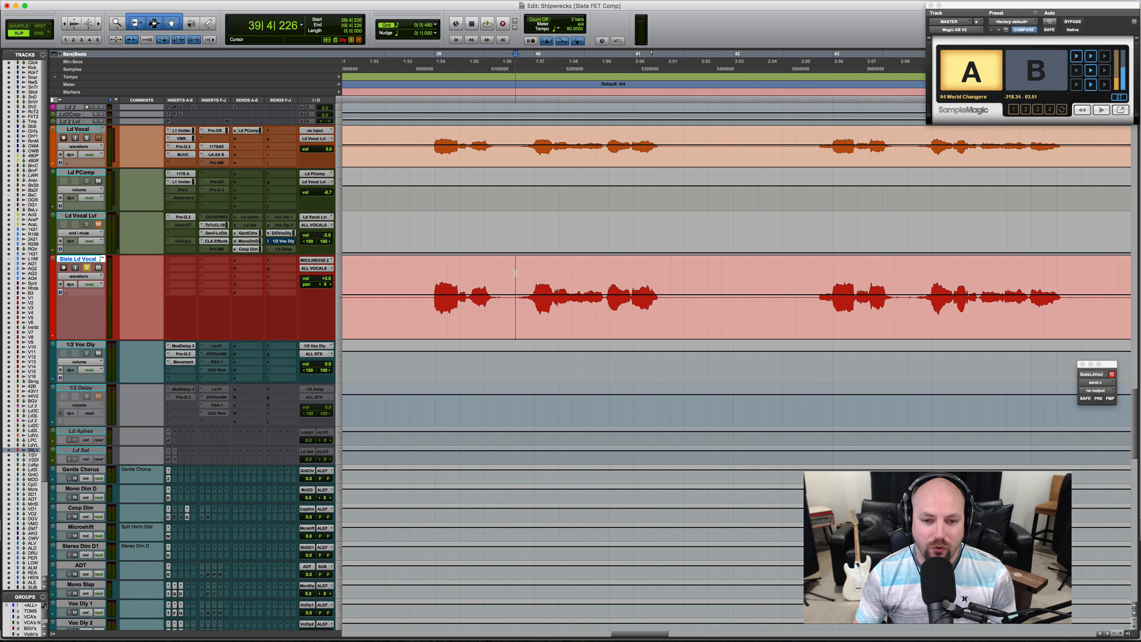
pyautogui.press('space')
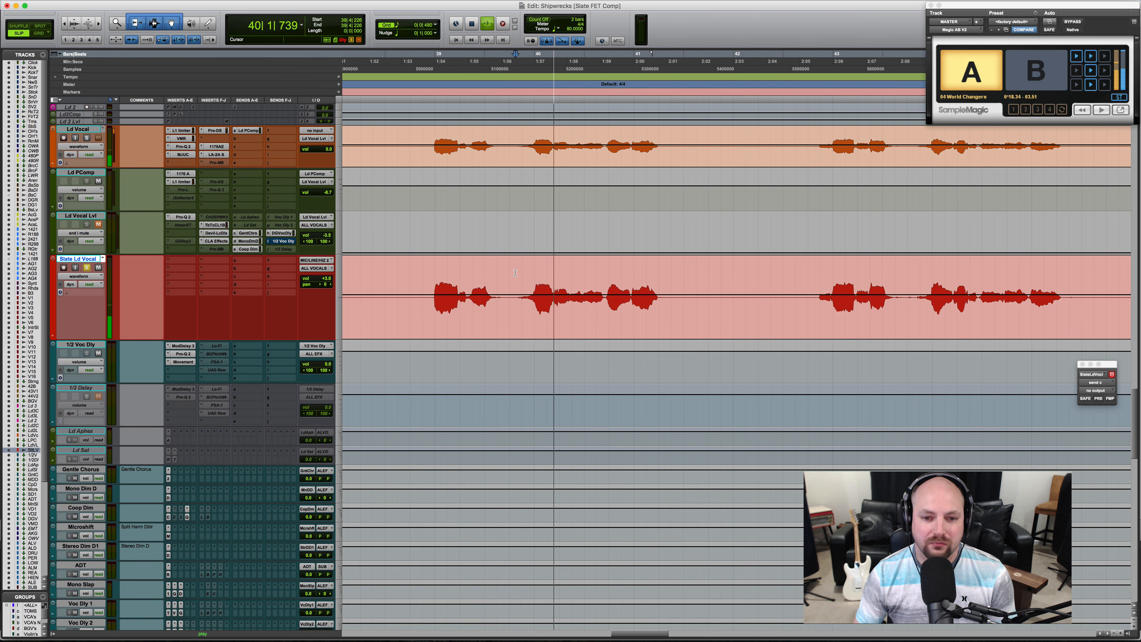
pyautogui.press('space')
# Unsolo the Slate Ld Vocal track and play the words around bar 40 in the mix from 39|3|756.
pyautogui.press('super+bracketright')
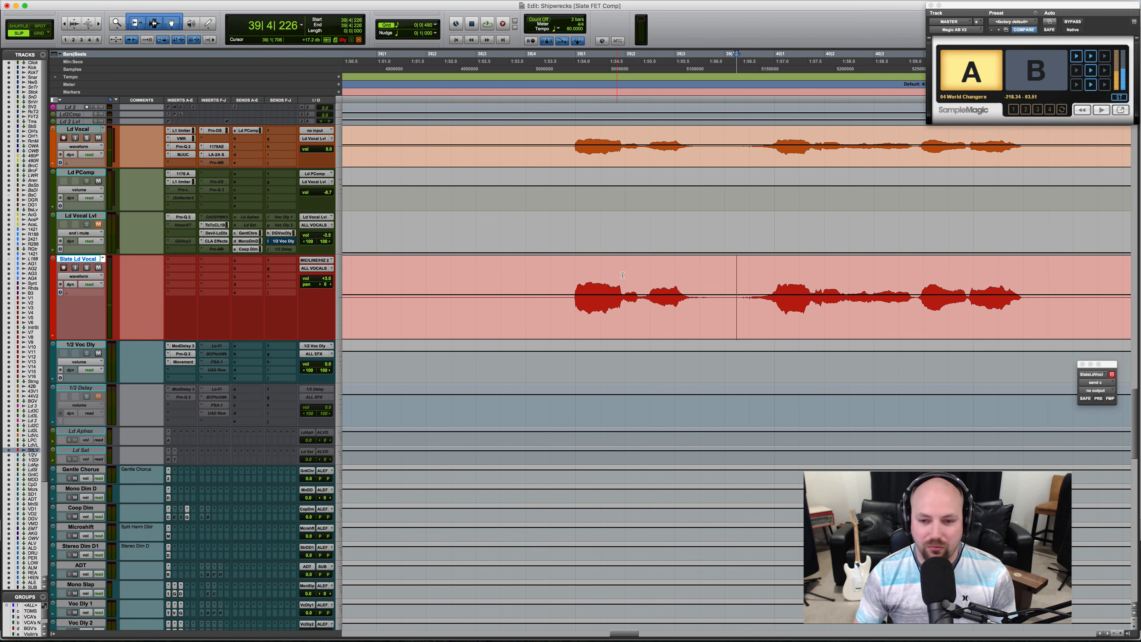
pyautogui.click(714, 273)
pyautogui.press('space')
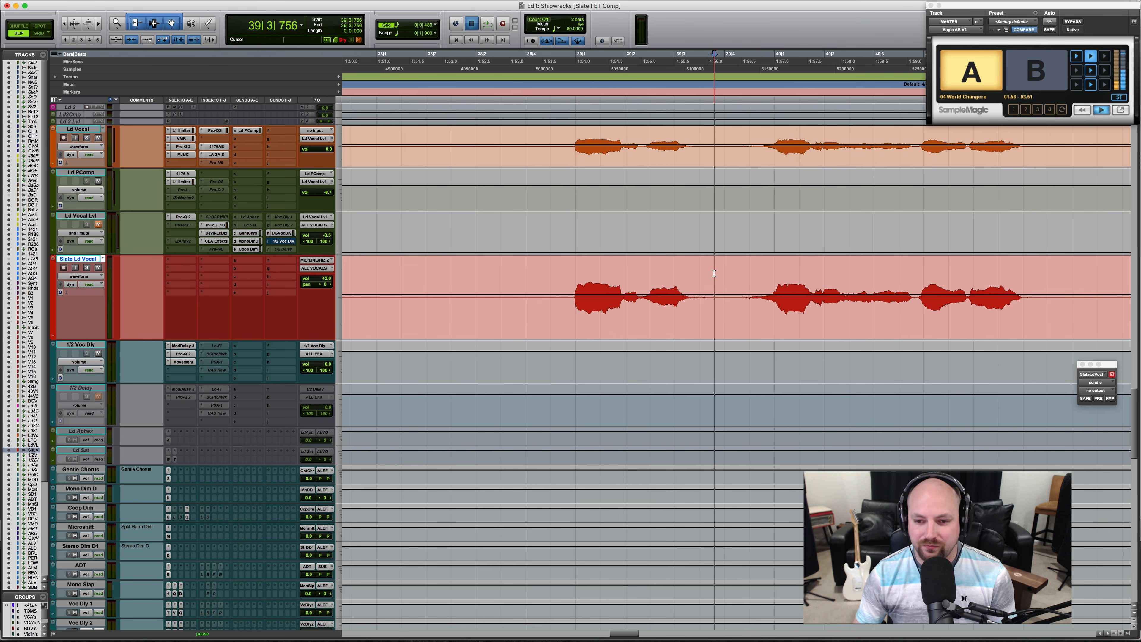
pyautogui.press('space')
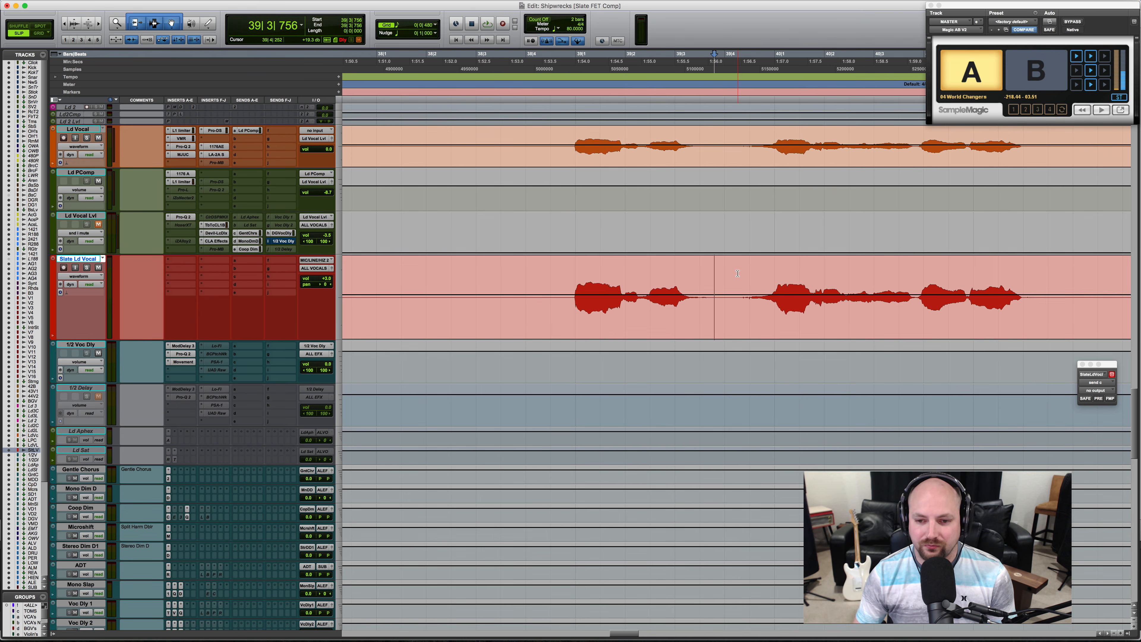
pyautogui.press('space')
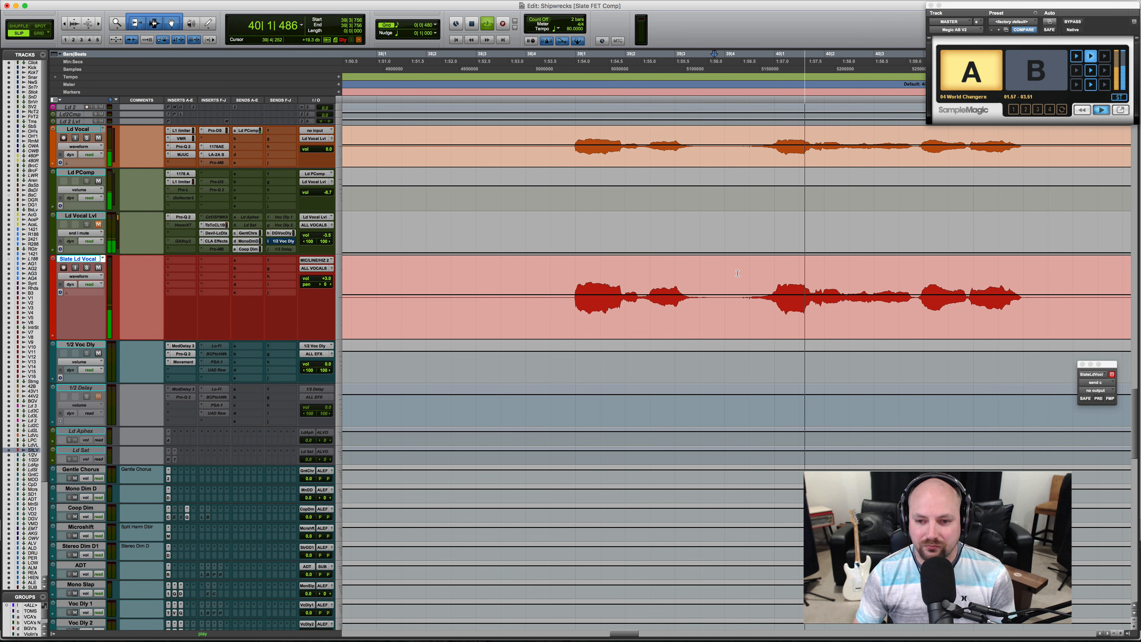
pyautogui.press('space')
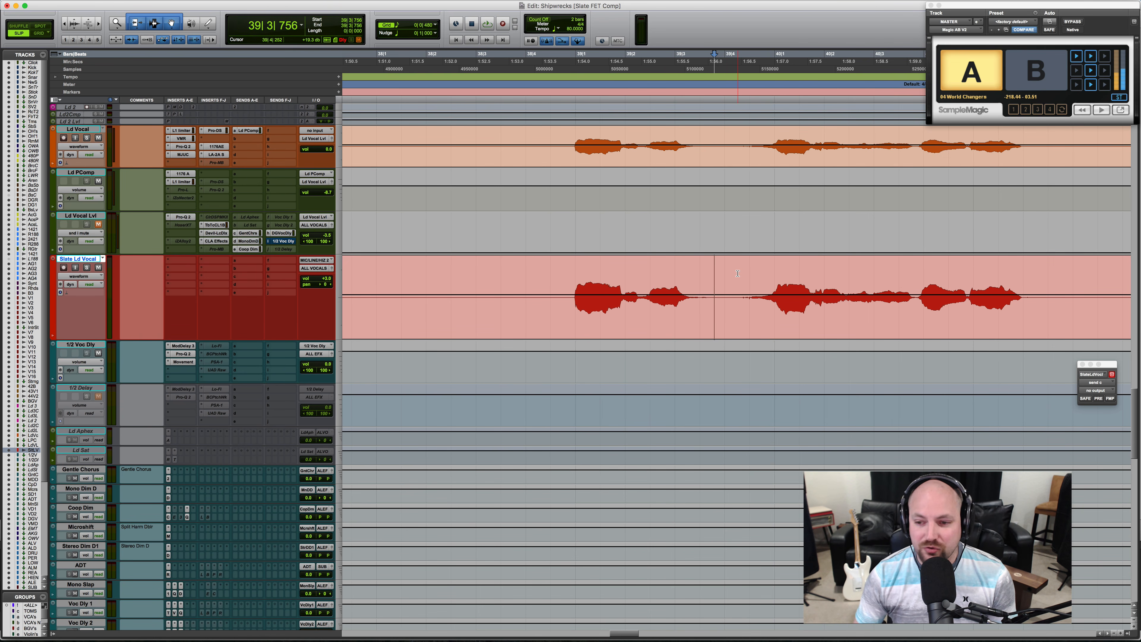
# Add clip gain breakpoints around the quiet word onset just before bar 40 and raise the middle one into a peak.
pyautogui.scroll(5, 737, 273)
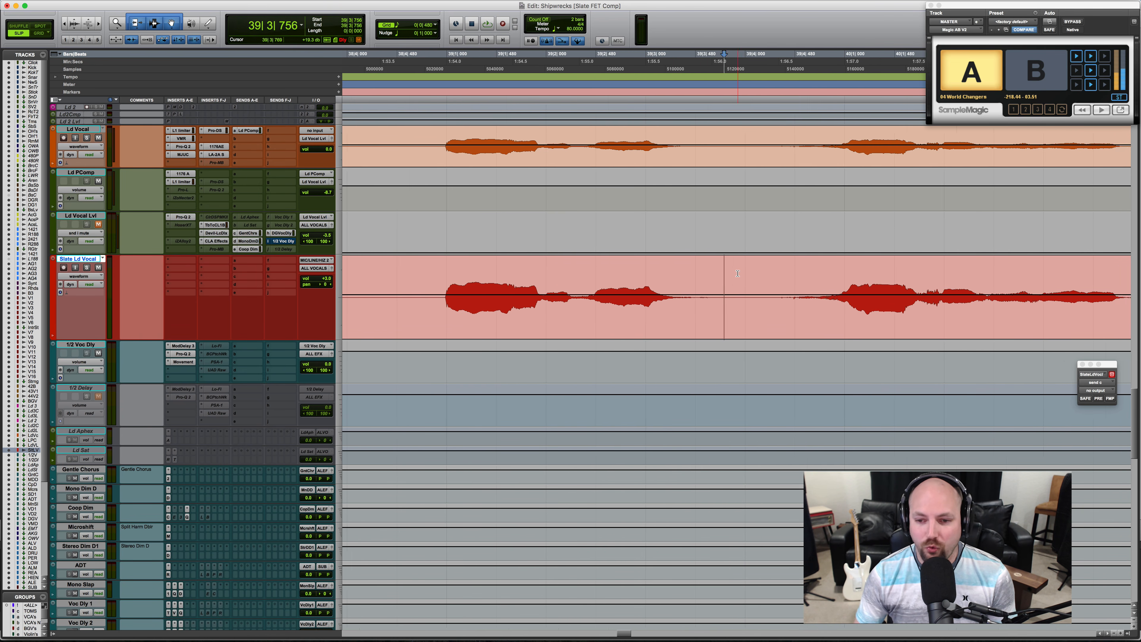
pyautogui.hscroll(3, 737, 273)
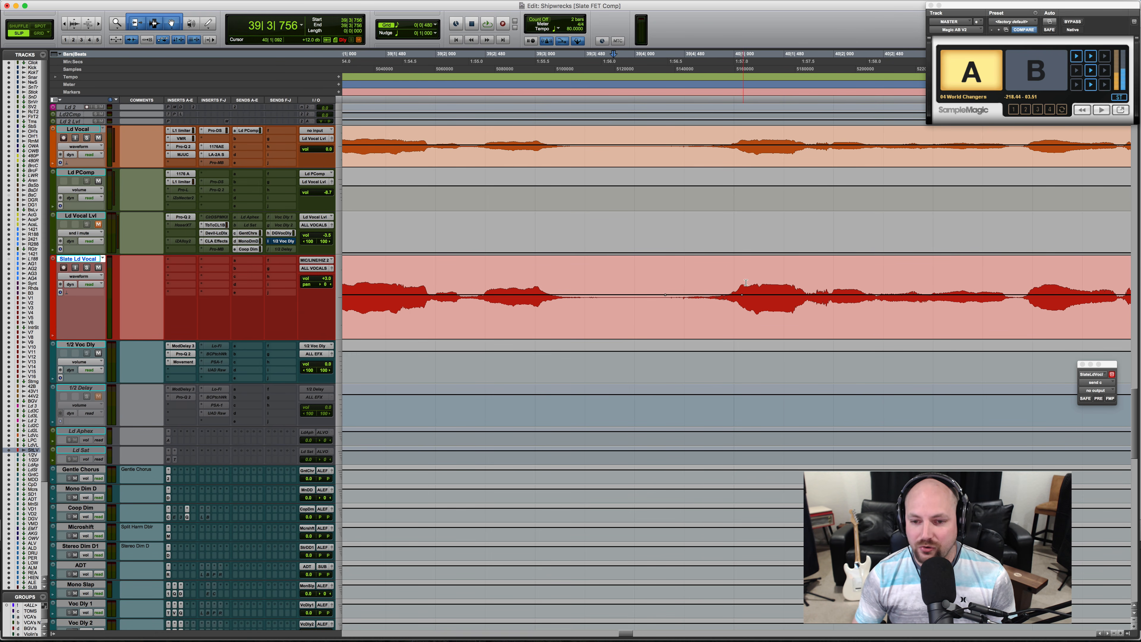
pyautogui.moveTo(738, 295); pyautogui.dragTo(699, 71)
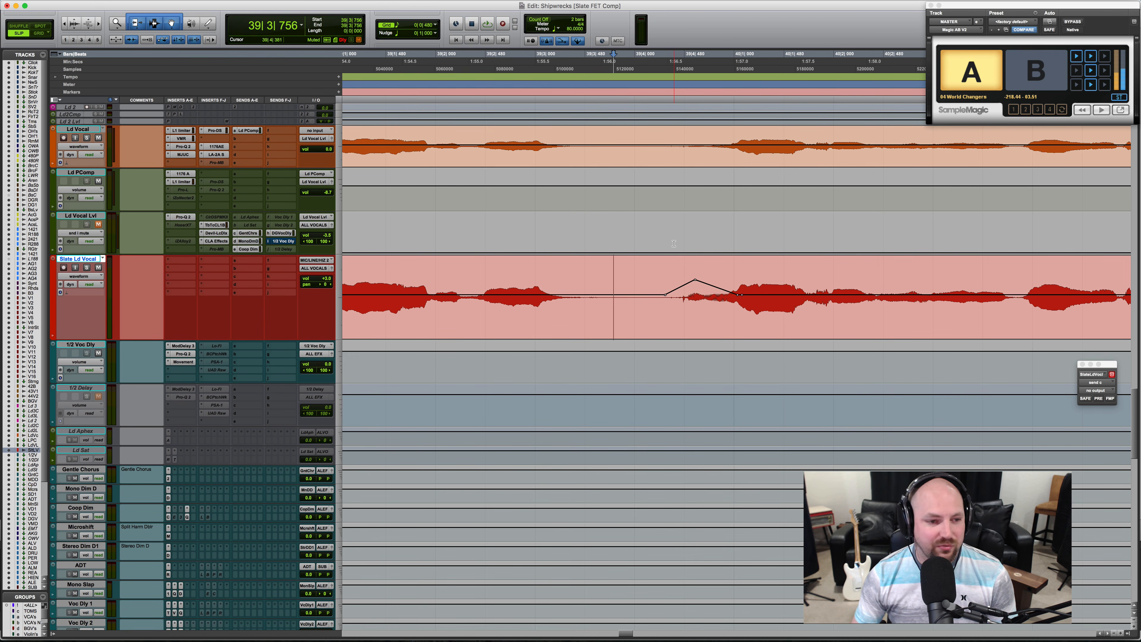
# Solo the Slate Ld Vocal track and play back the boosted word onset before bar 40.
pyautogui.hotkey('shift', 's')
pyautogui.press('space')
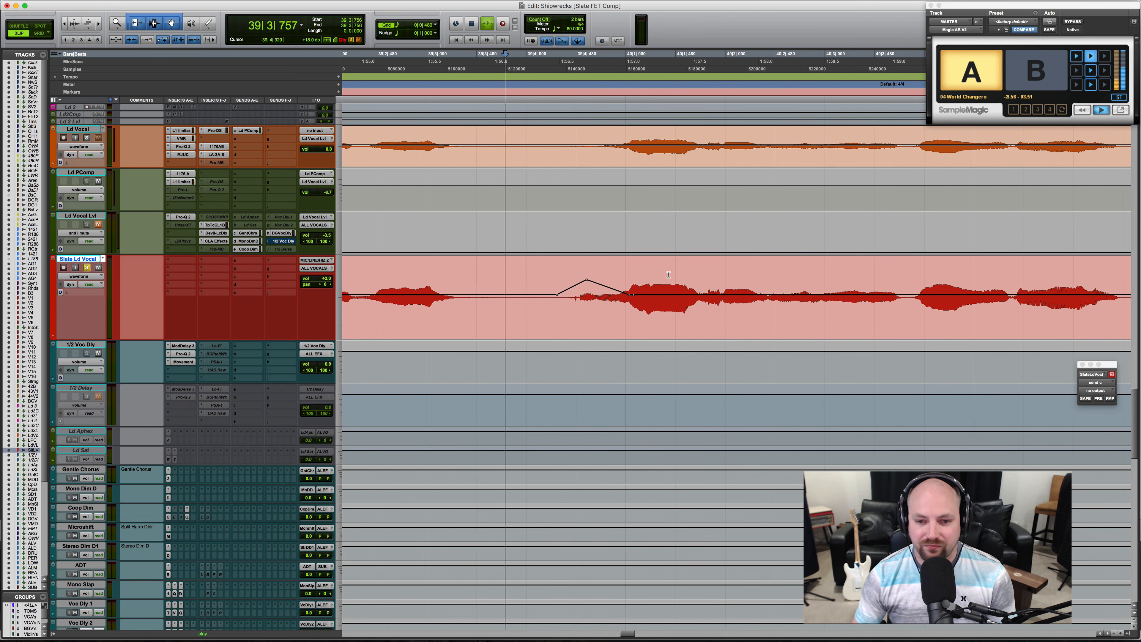
pyautogui.press('space')
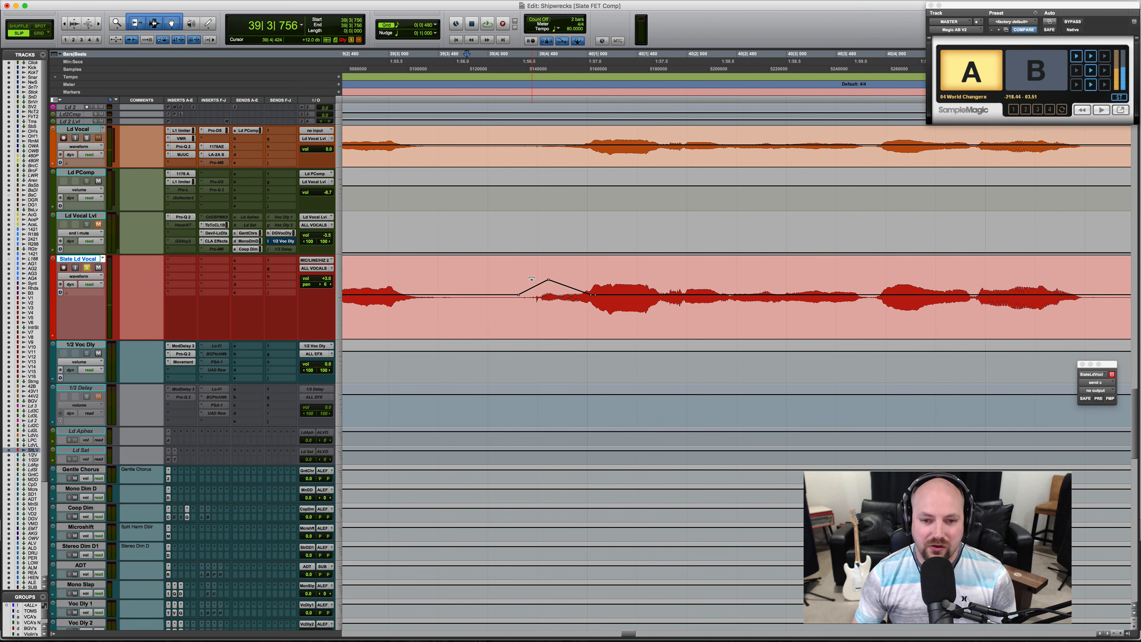
# Raise the clip gain of the selected onset before bar 40 by about 3.8 dB and play the phrase with the track unsoloed.
pyautogui.click(539, 270)
pyautogui.moveTo(539, 269); pyautogui.dragTo(564, 274)
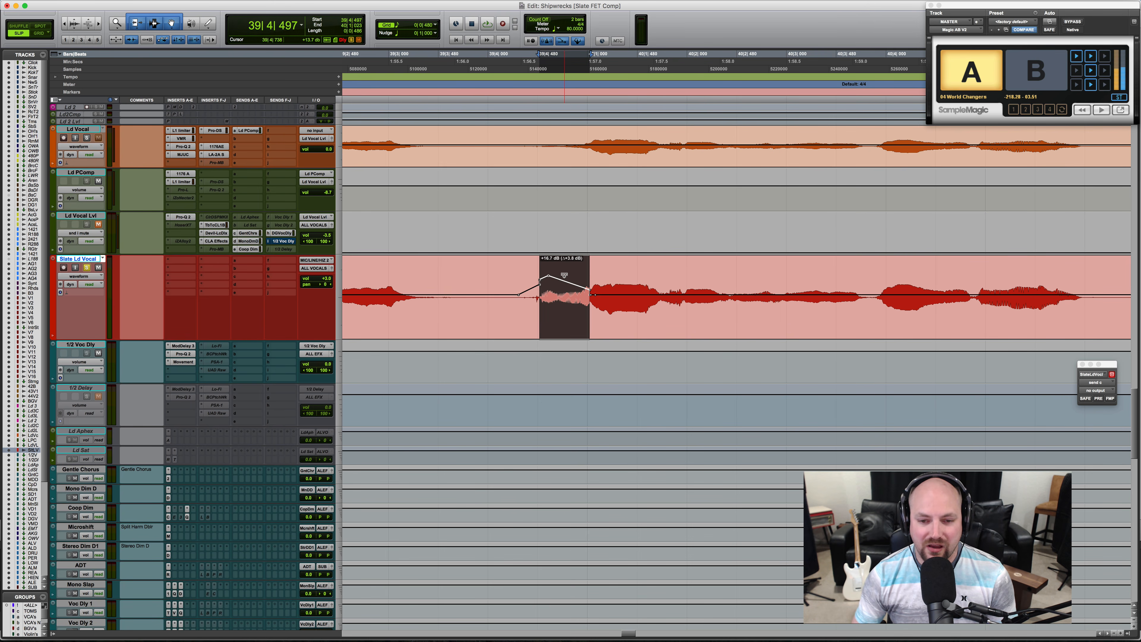
pyautogui.press('r')
pyautogui.click(455, 273)
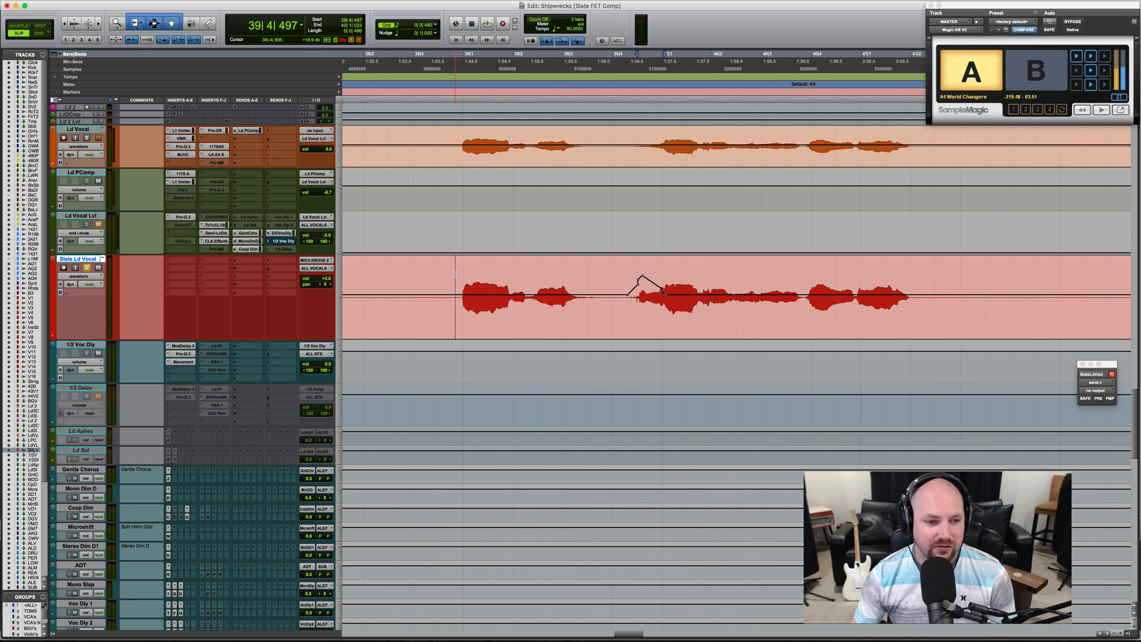
pyautogui.press('space')
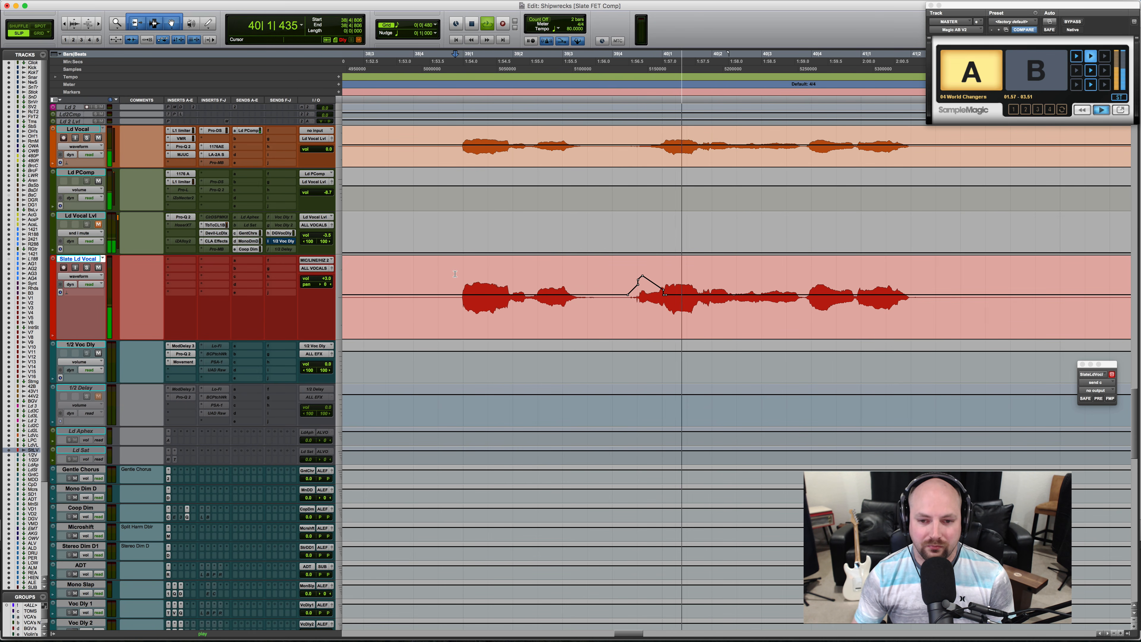
pyautogui.press('space')
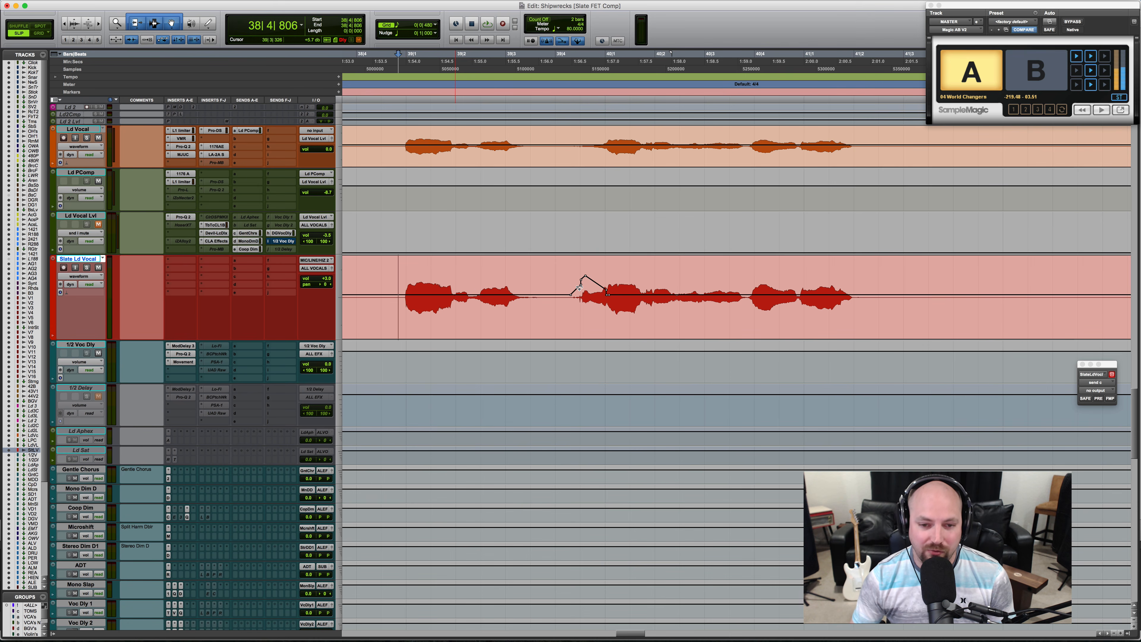
# Raise the clip gain slightly over the quiet syllable near 39|2 and play the phrase from its start.
pyautogui.click(453, 276)
pyautogui.moveTo(453, 276); pyautogui.dragTo(465, 237)
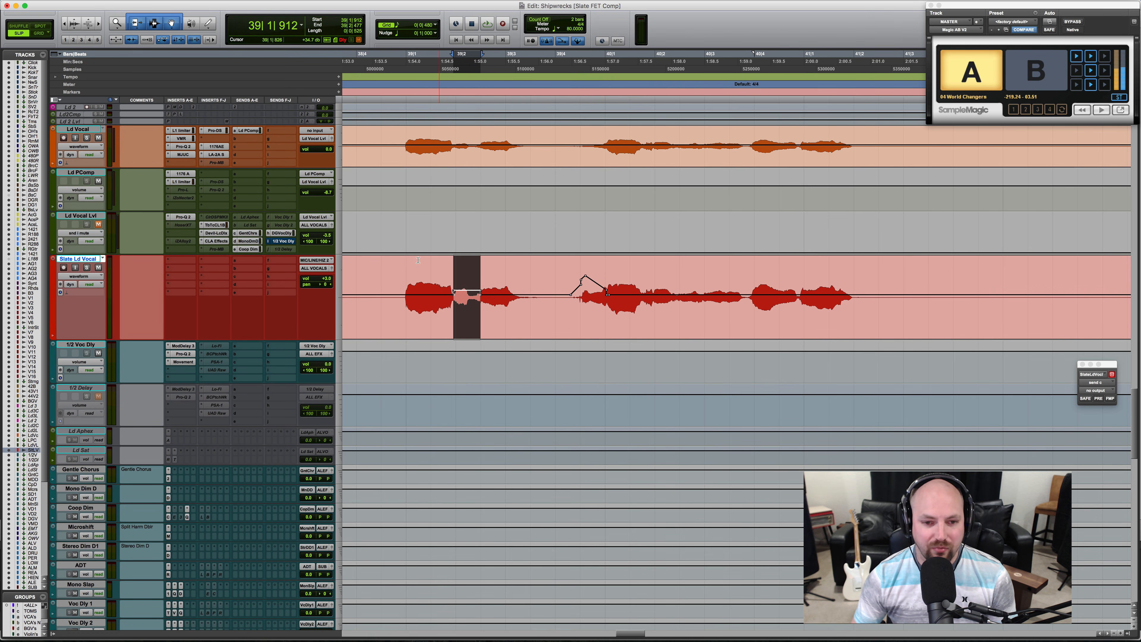
pyautogui.click(401, 266)
pyautogui.press('space')
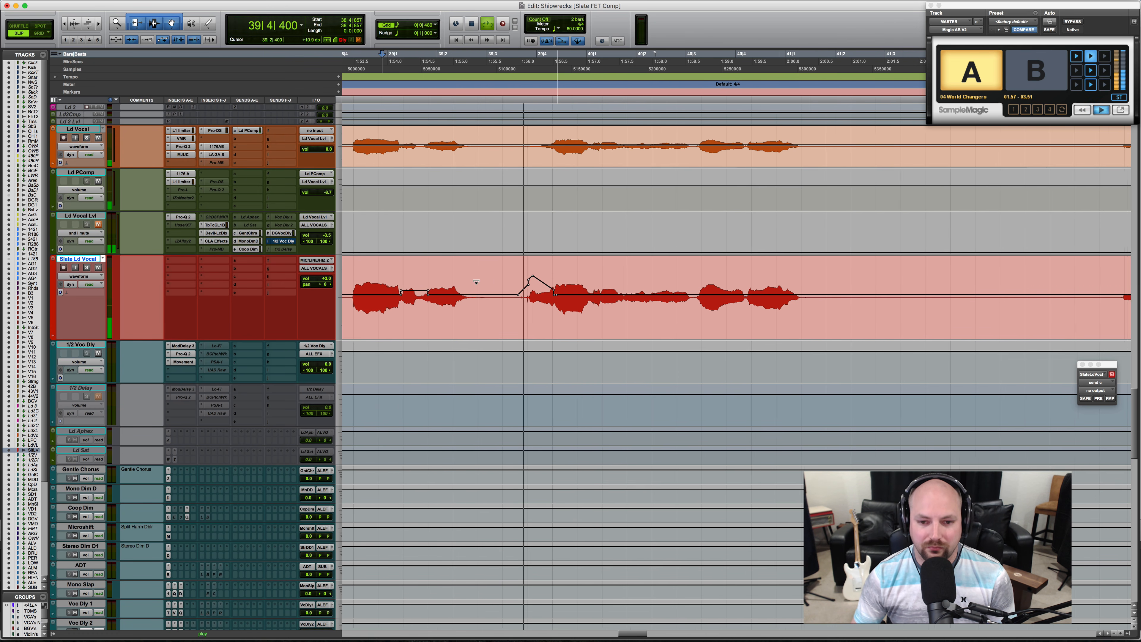
pyautogui.press('space')
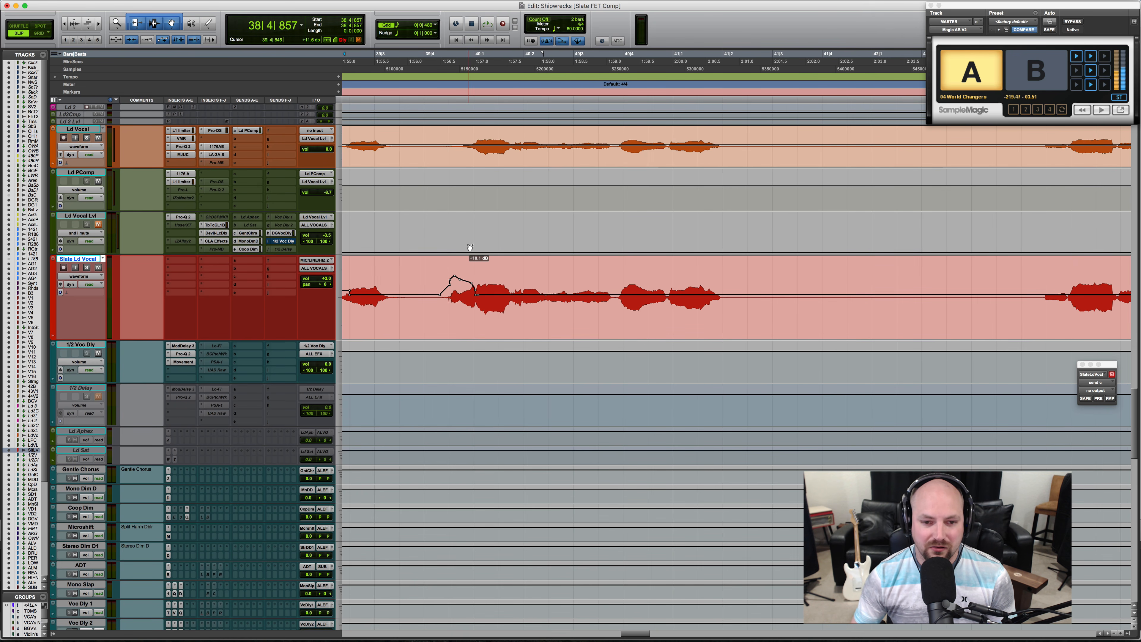
# Shape the falling side of the gain peak before bar 40 with a breakpoint at about +10 dB and play it back.
pyautogui.moveTo(470, 246); pyautogui.dragTo(466, 247)
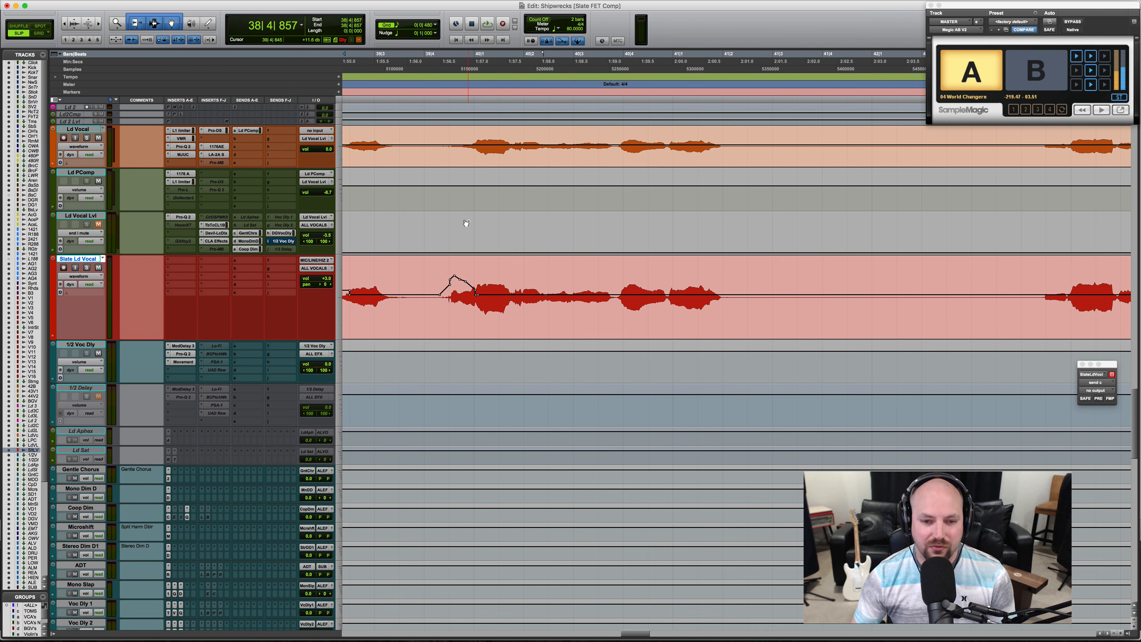
pyautogui.click(420, 266)
pyautogui.press('space')
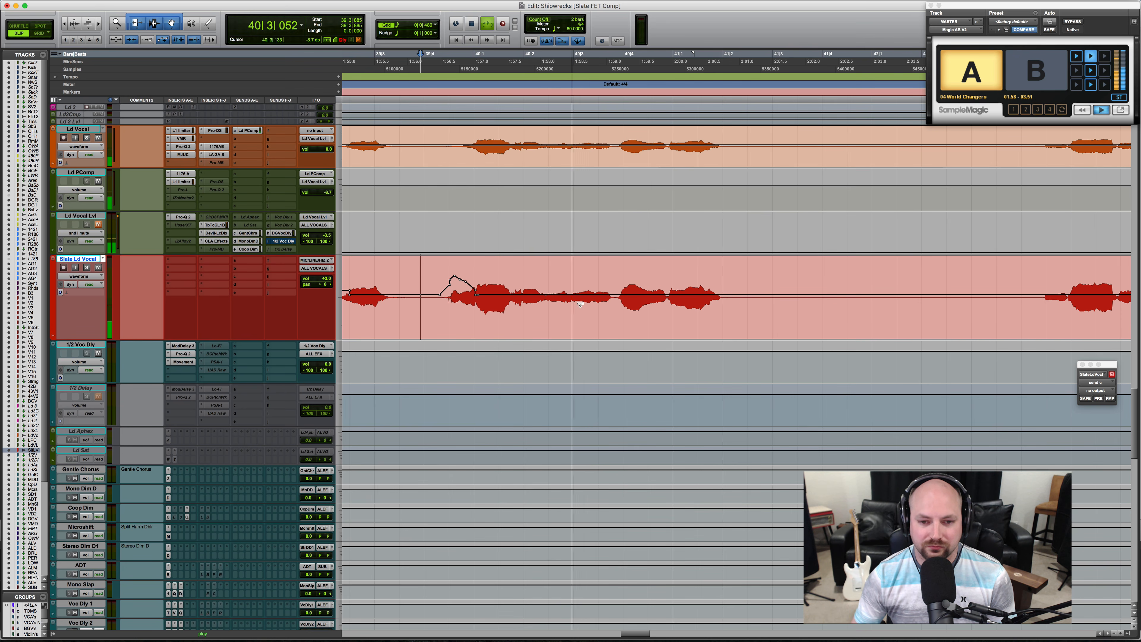
pyautogui.press('space')
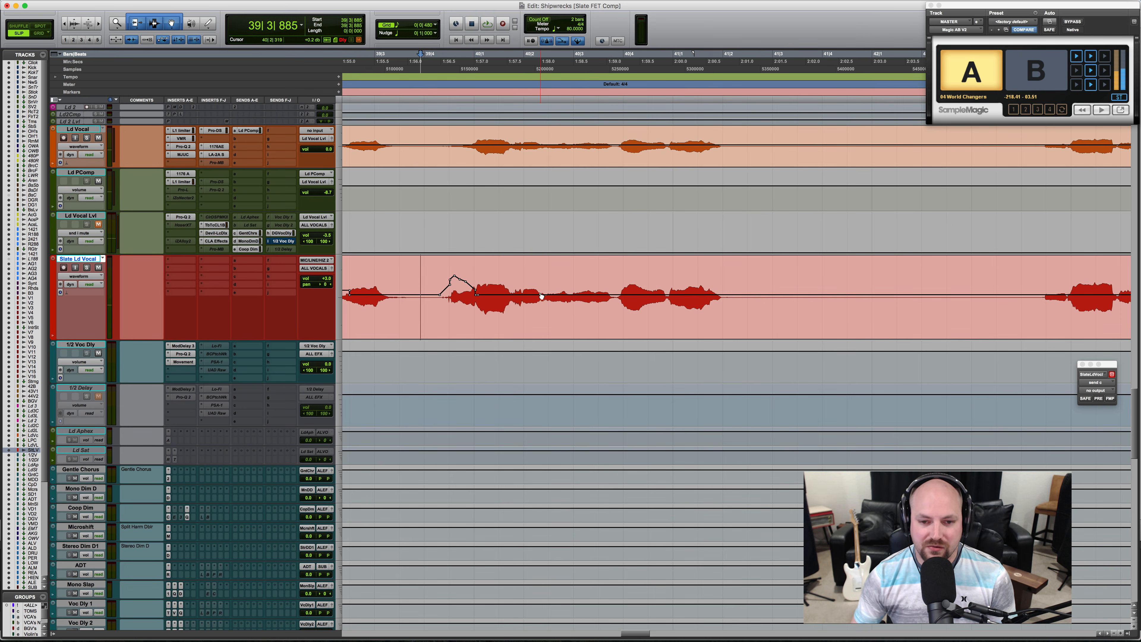
# Add clip gain breakpoints around the quiet passage between 40|2 and 40|4, raise it slightly, and play from about 39|4.
pyautogui.keyDown('super'); pyautogui.click(617, 296); pyautogui.keyUp('super')
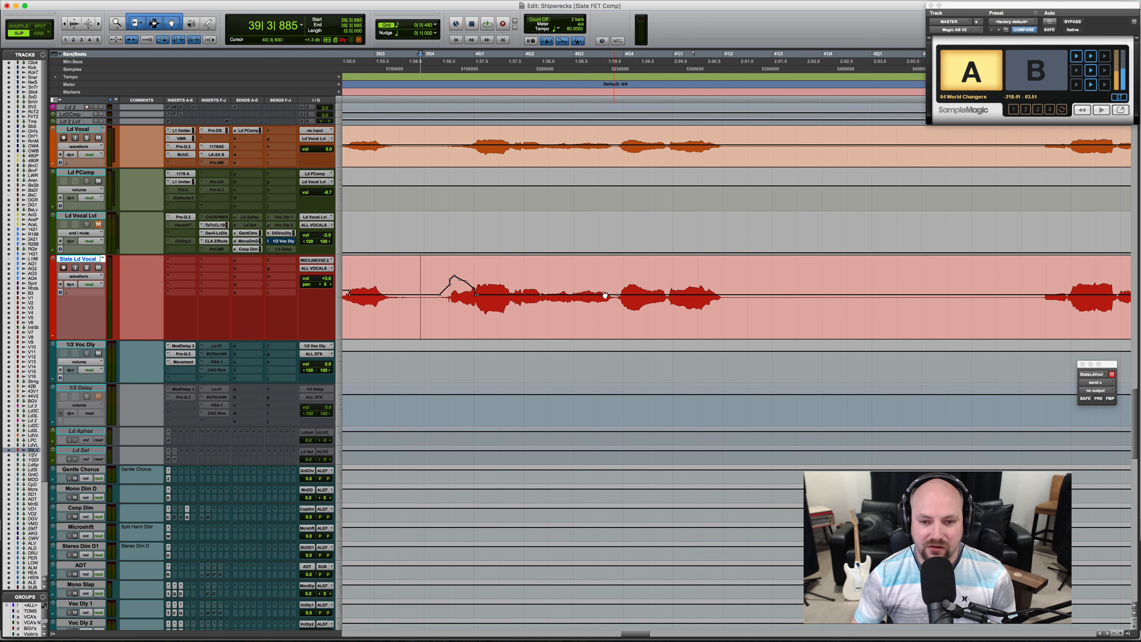
pyautogui.moveTo(578, 293); pyautogui.dragTo(577, 290)
pyautogui.click(432, 269)
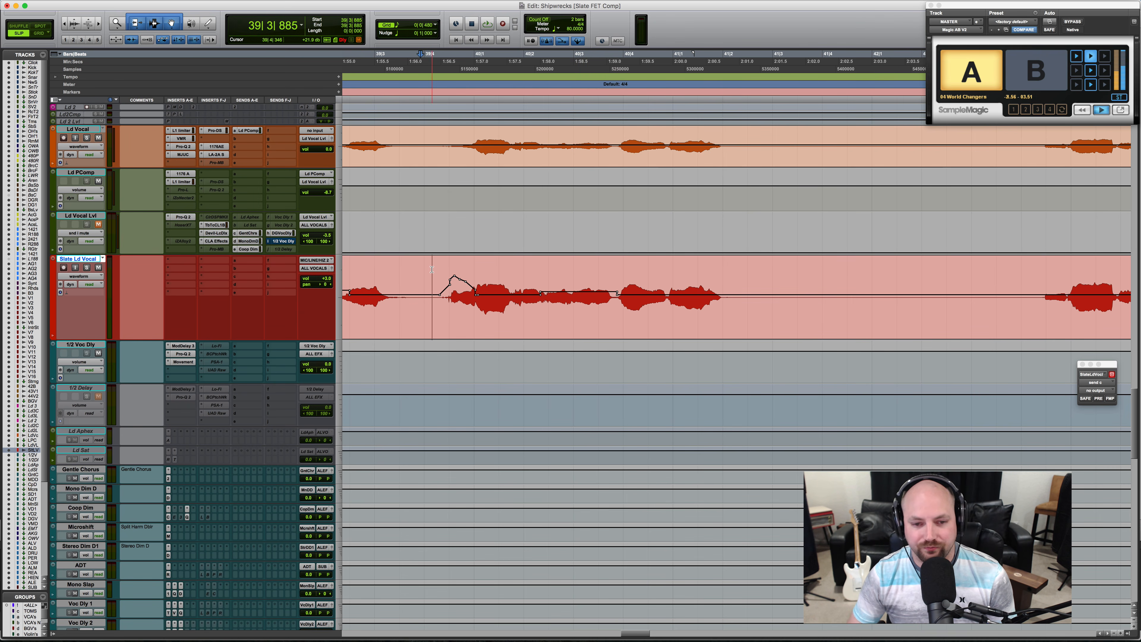
# Play the edited passage from about 39|3 and select the whole phrase from about 38|4 to 41|2 on the Slate Ld Vocal track.
pyautogui.press('space')
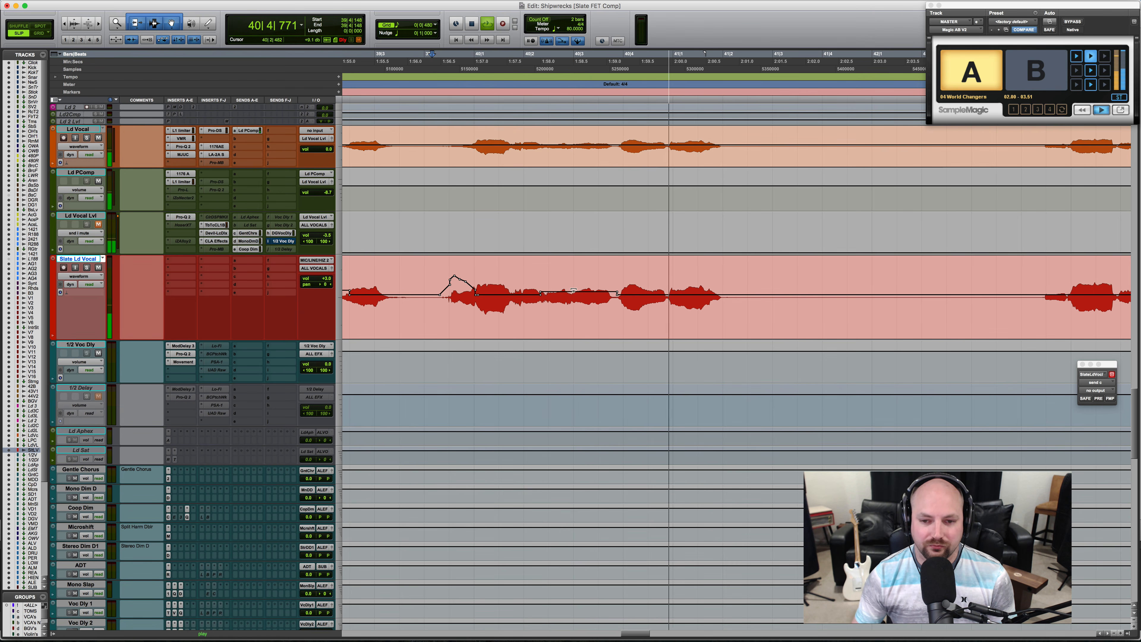
pyautogui.hscroll(5, 609, 290)
pyautogui.press('r')
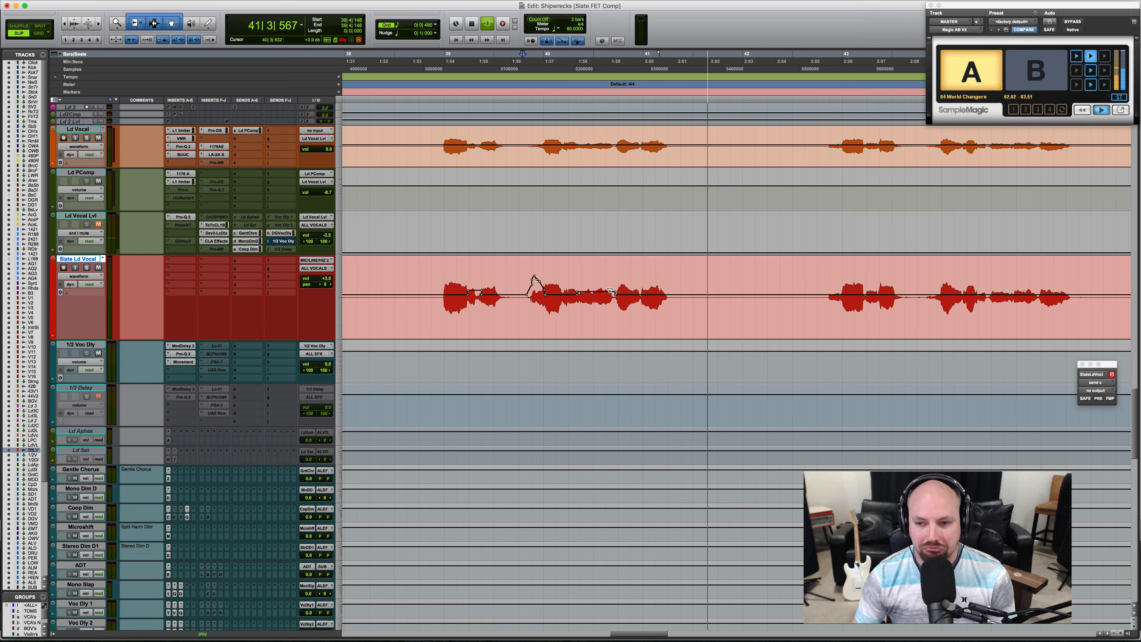
pyautogui.press('space')
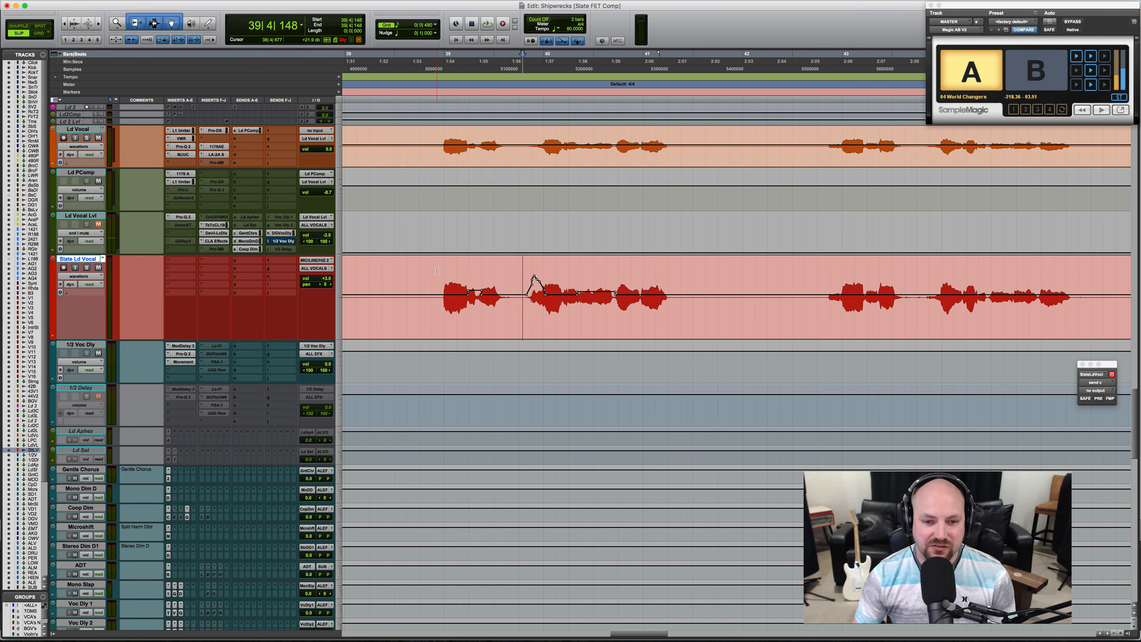
pyautogui.moveTo(436, 278); pyautogui.dragTo(675, 274)
pyautogui.moveTo(676, 275); pyautogui.dragTo(682, 274)
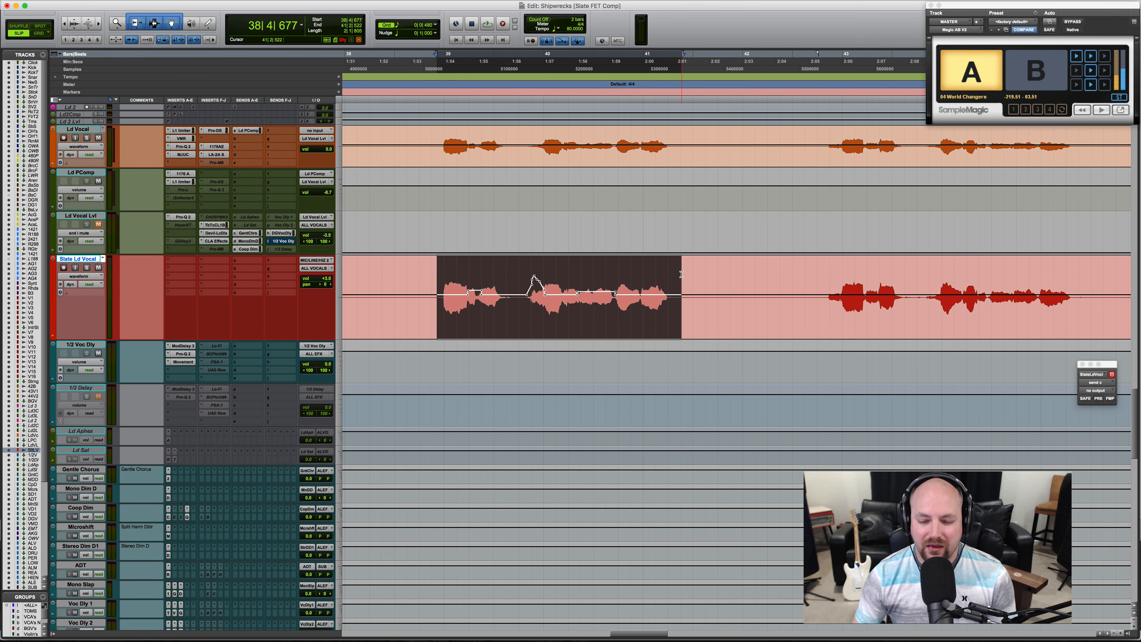
# Hide the clip gain line on the selected vocal phrase and show it again with the phrase still selected.
pyautogui.rightClick(624, 275)
pyautogui.moveTo(666, 358)
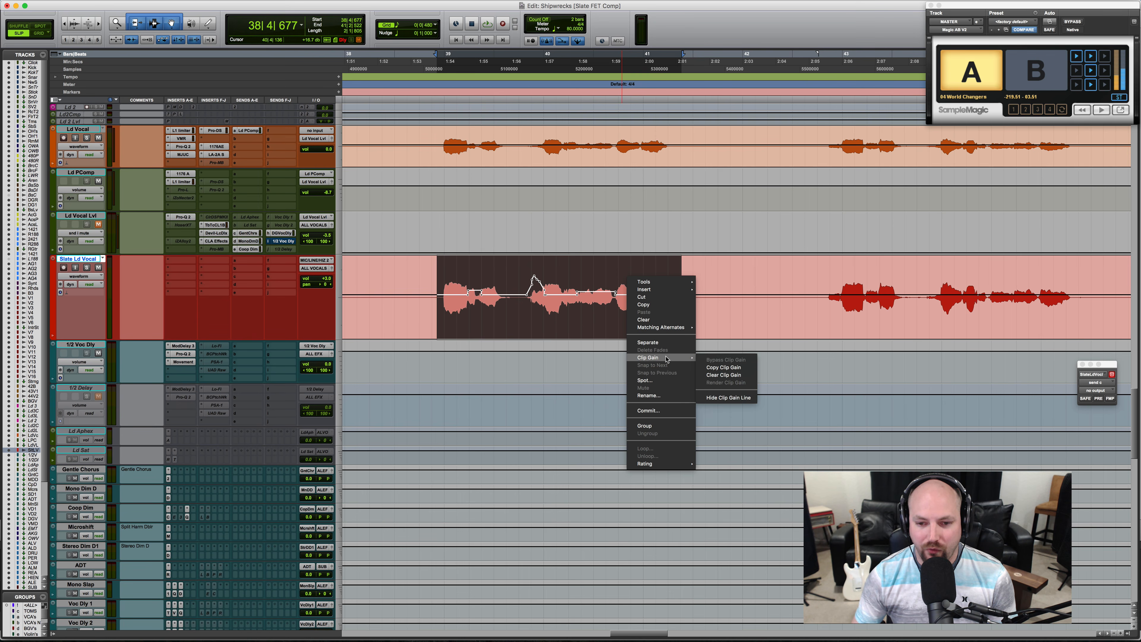
pyautogui.click(728, 398)
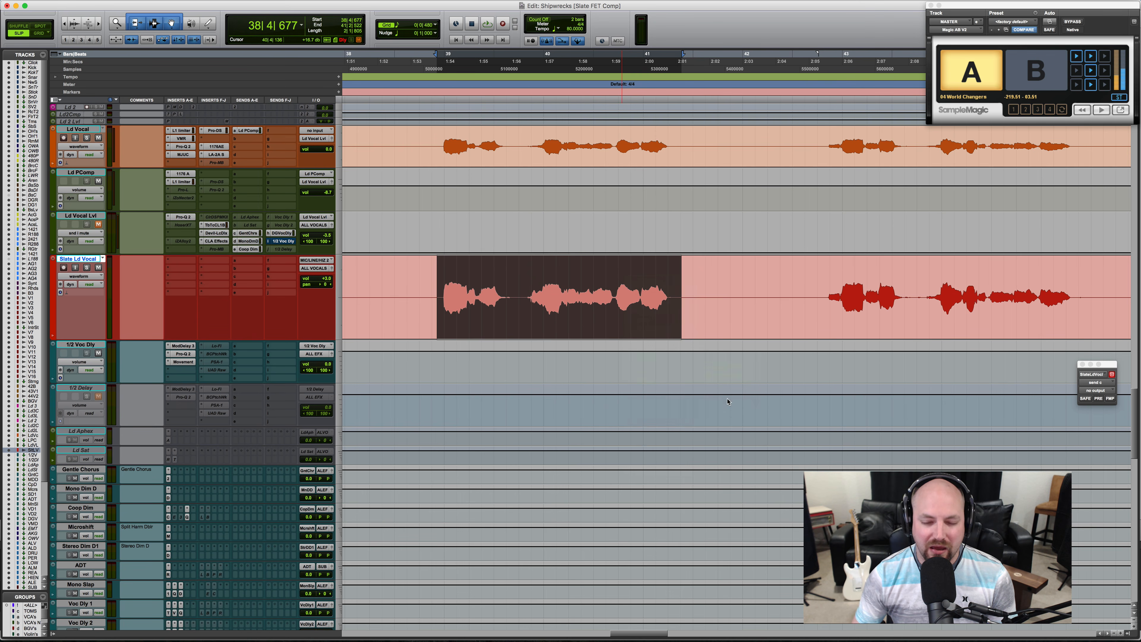
pyautogui.click(536, 271)
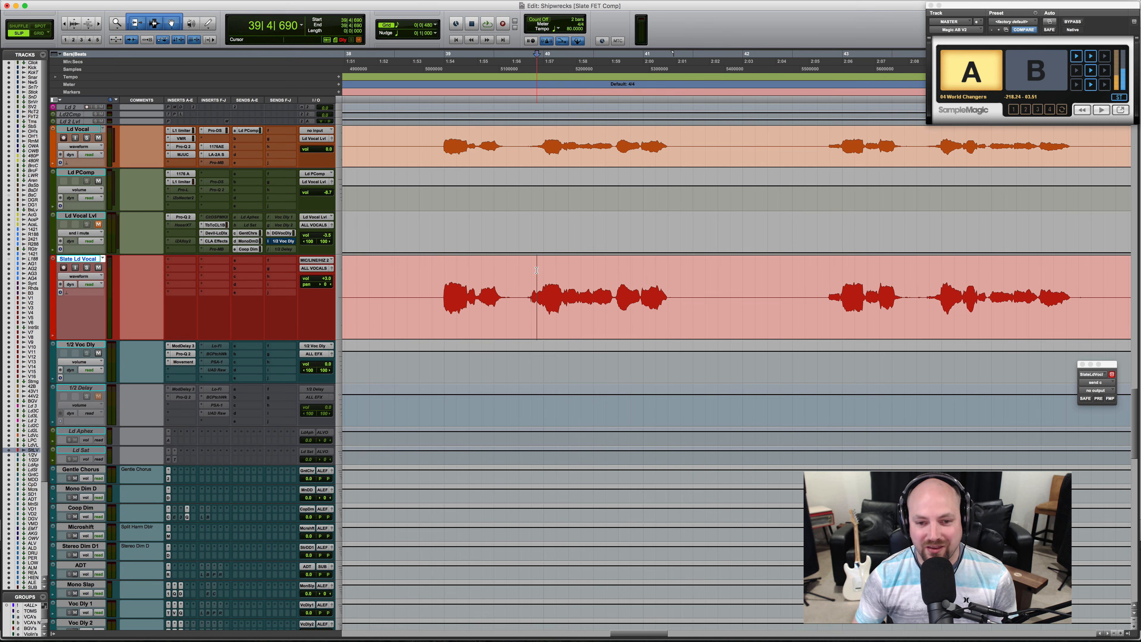
pyautogui.press('alt+super+z')
pyautogui.rightClick(547, 271)
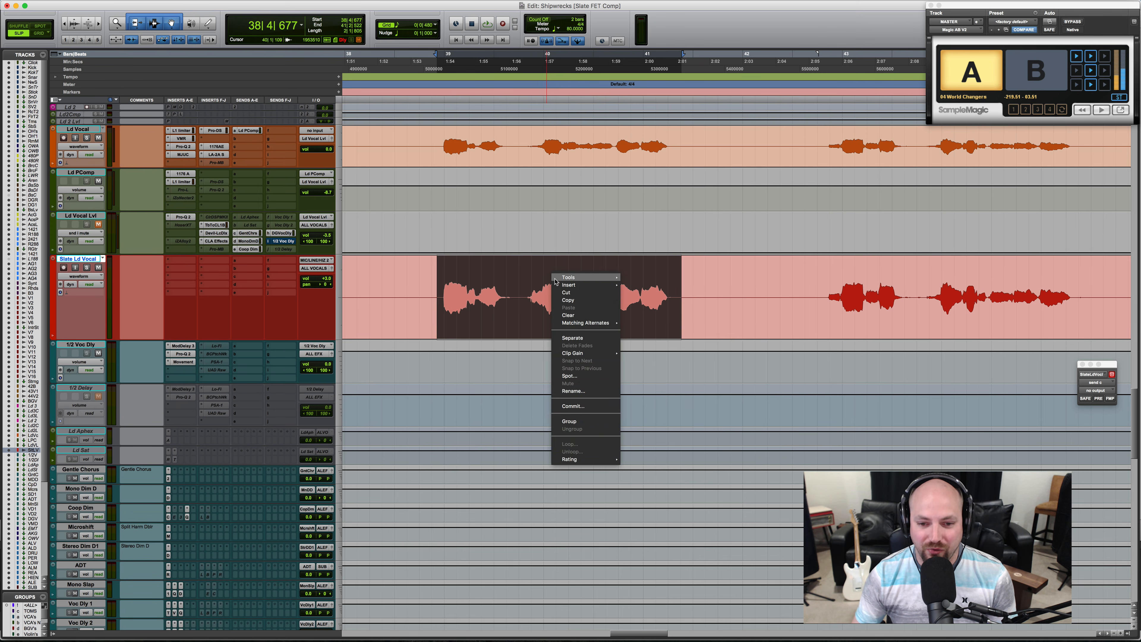
pyautogui.moveTo(584, 352)
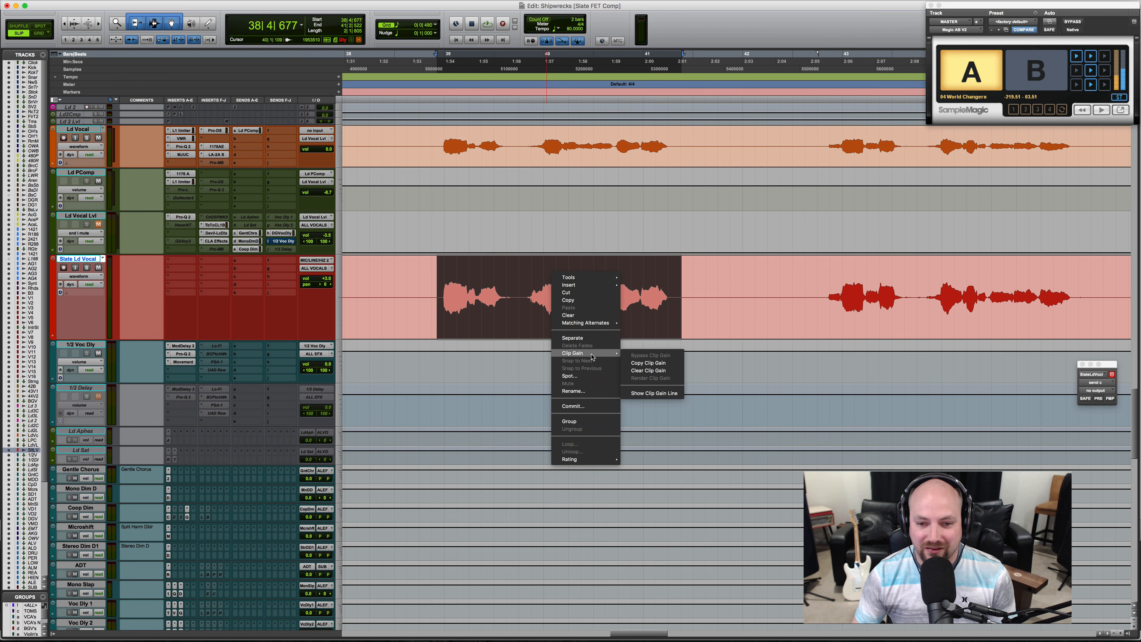
pyautogui.click(652, 393)
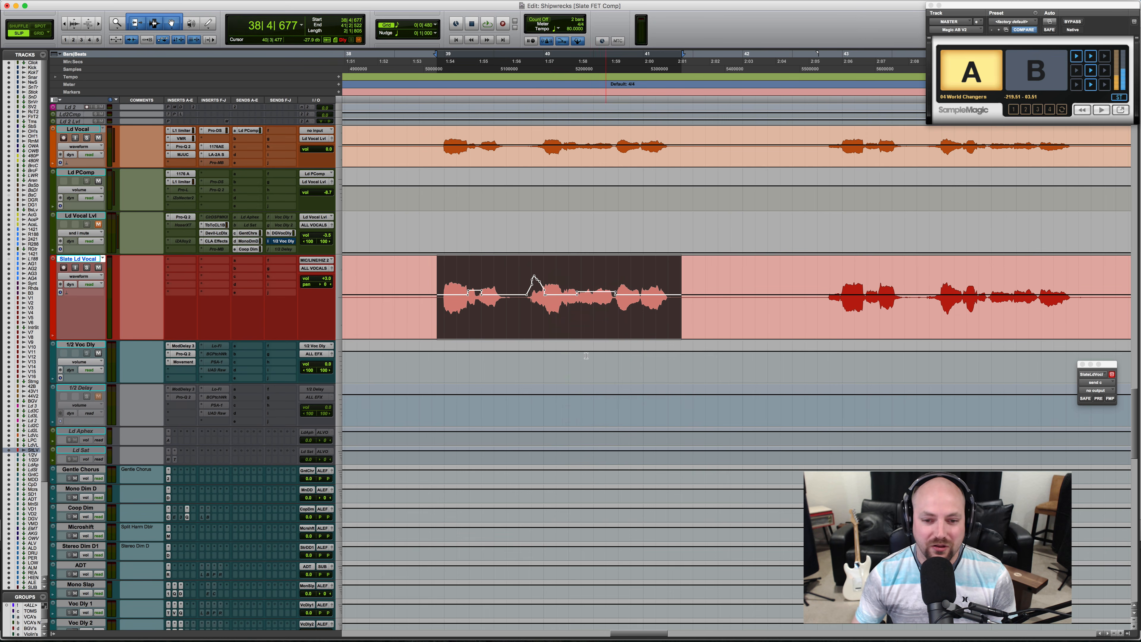
# Clear the clip gain on the selected vocal phrase and play it back.
pyautogui.rightClick(563, 275)
pyautogui.moveTo(601, 356)
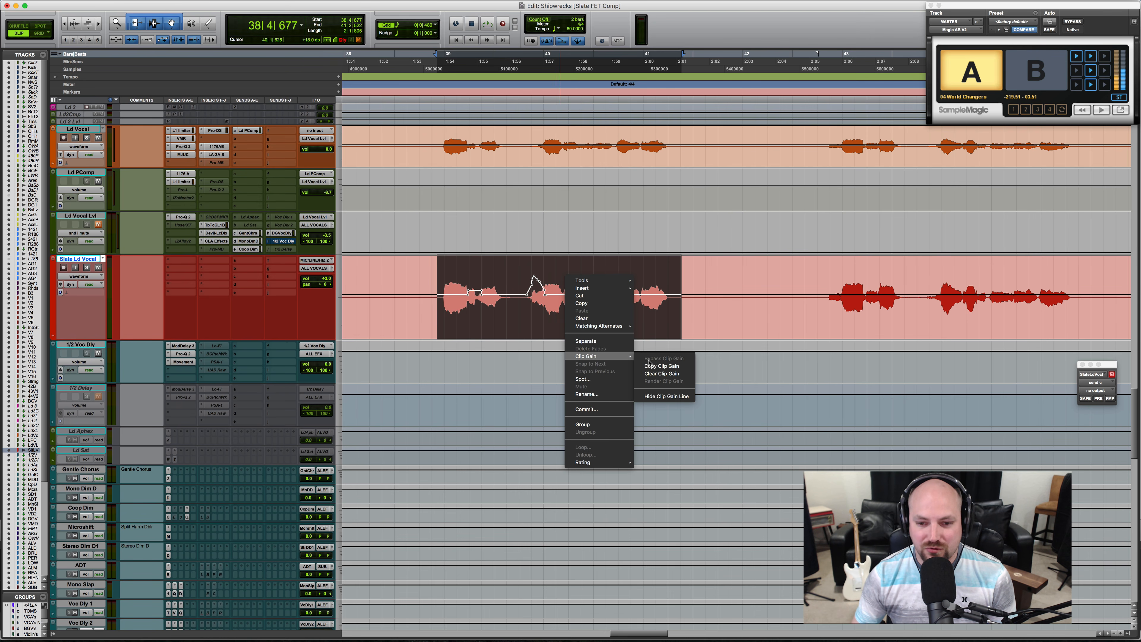
pyautogui.click(658, 373)
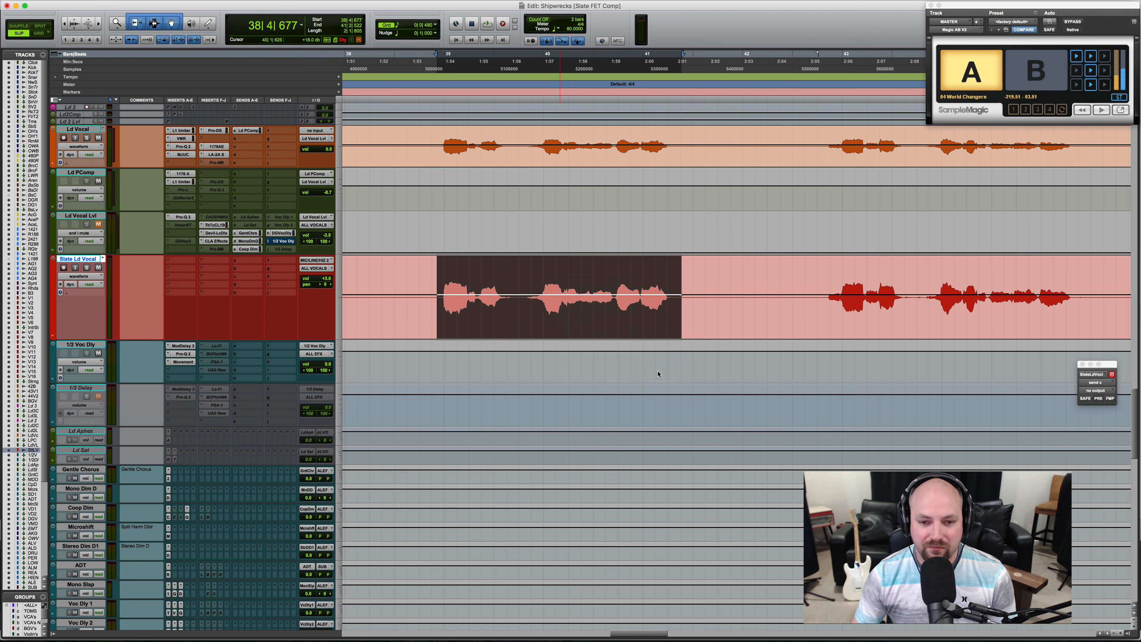
pyautogui.press('space')
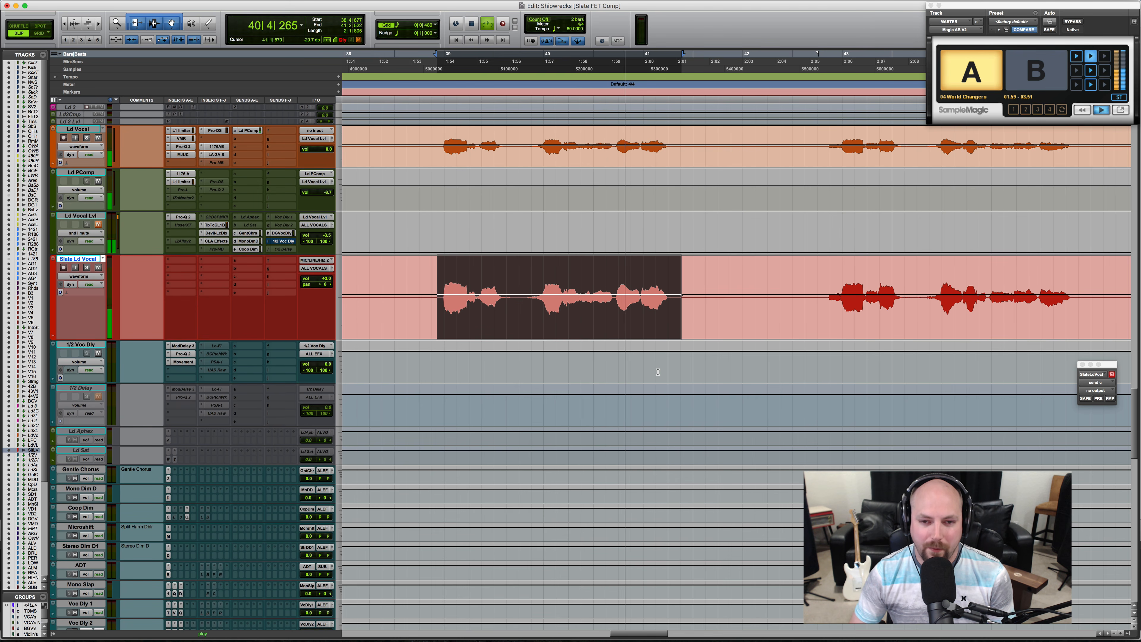
pyautogui.press('space')
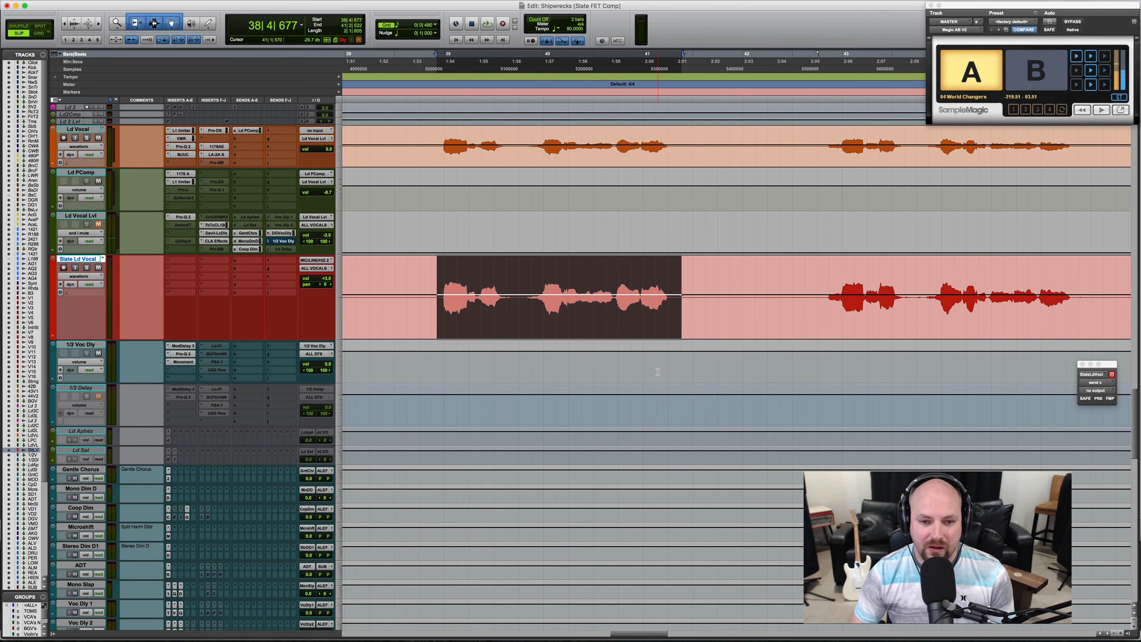
# Undo the clip gain clearing and play the same phrase for comparison.
pyautogui.press('super+z')
pyautogui.press('space')
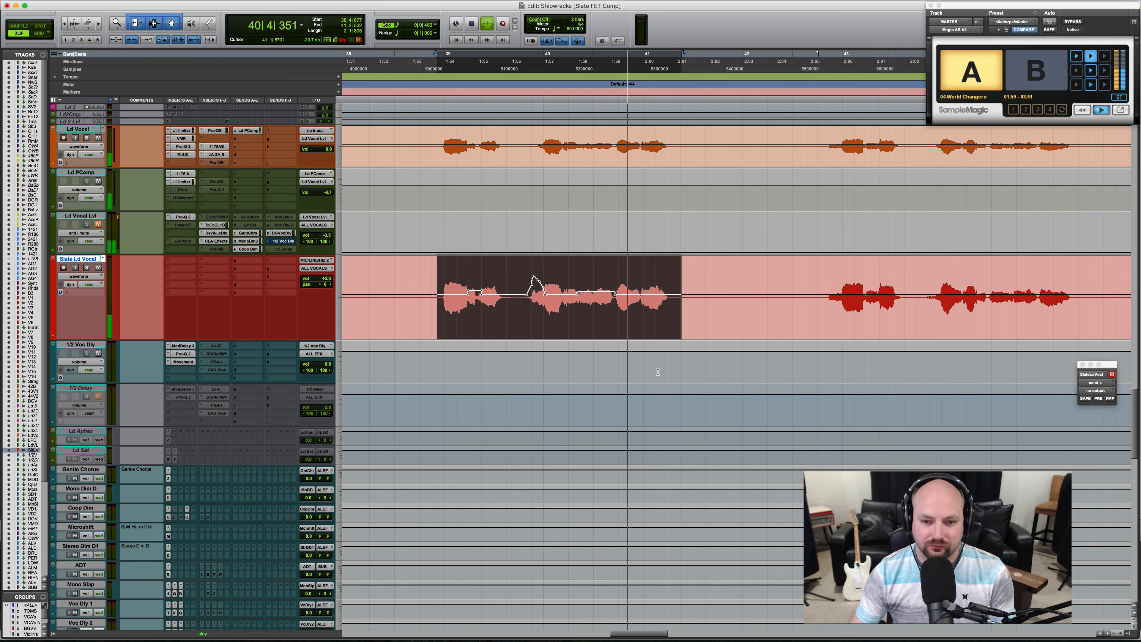
pyautogui.press('space')
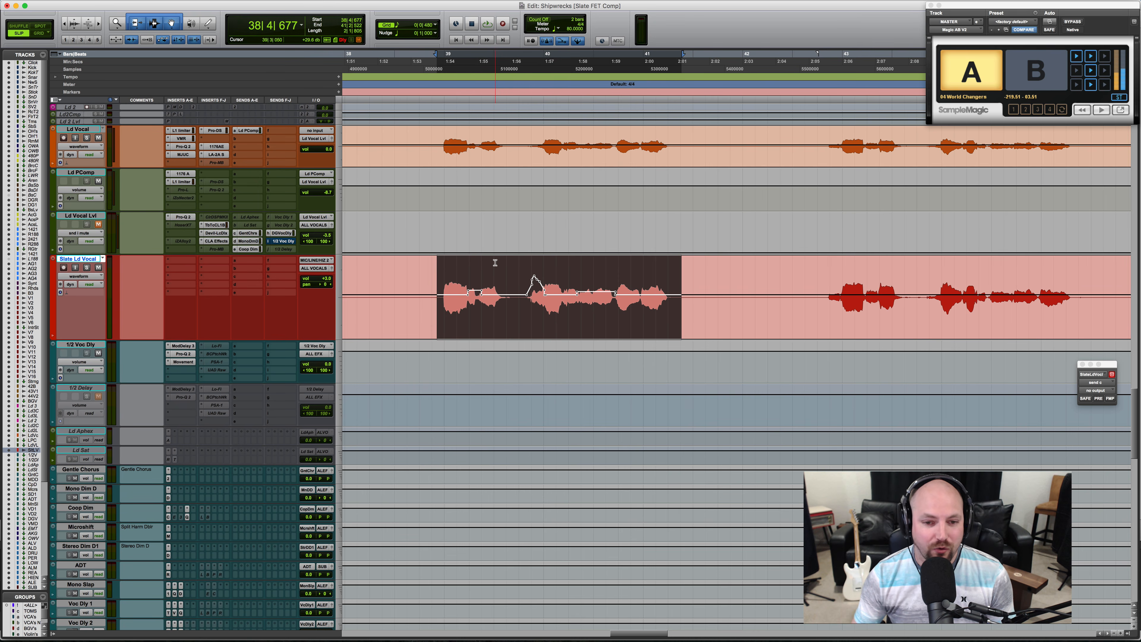
# Insert Slate Digital's Virtual Mix Rack (mono) in the second insert slot of the Slate Ld Vocal track.
pyautogui.click(171, 260)
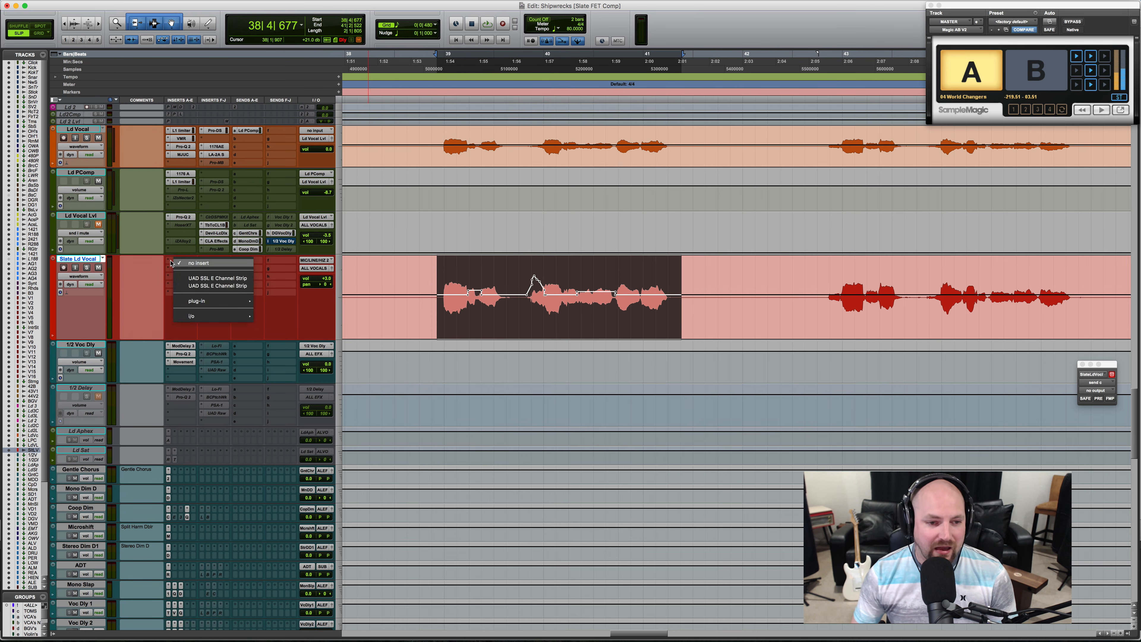
pyautogui.click(155, 265)
pyautogui.click(172, 270)
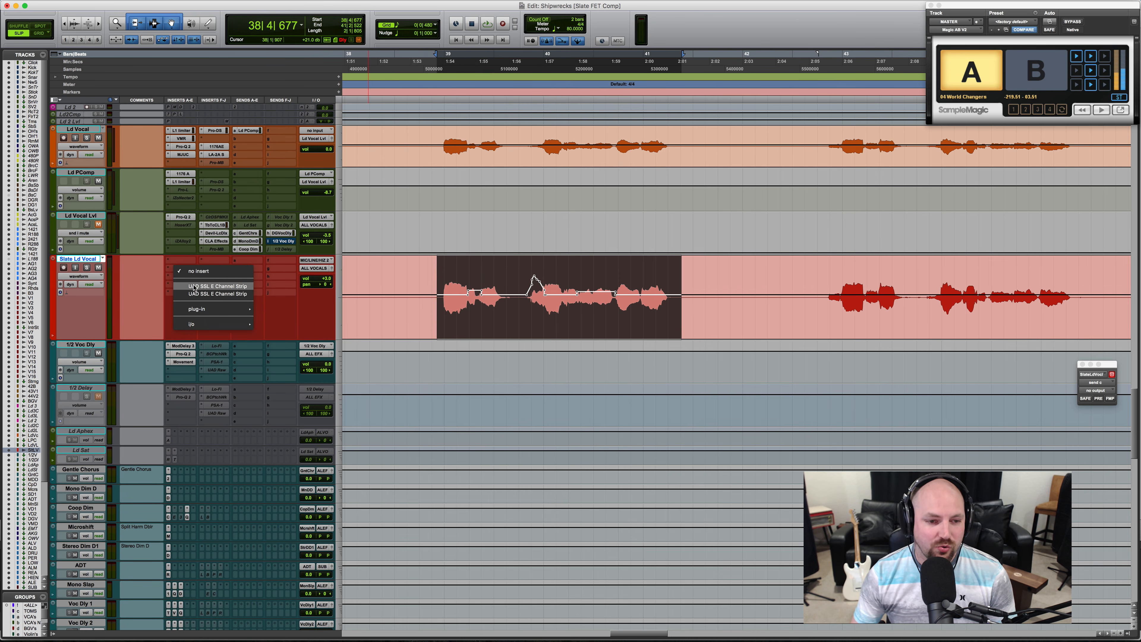
pyautogui.moveTo(215, 309)
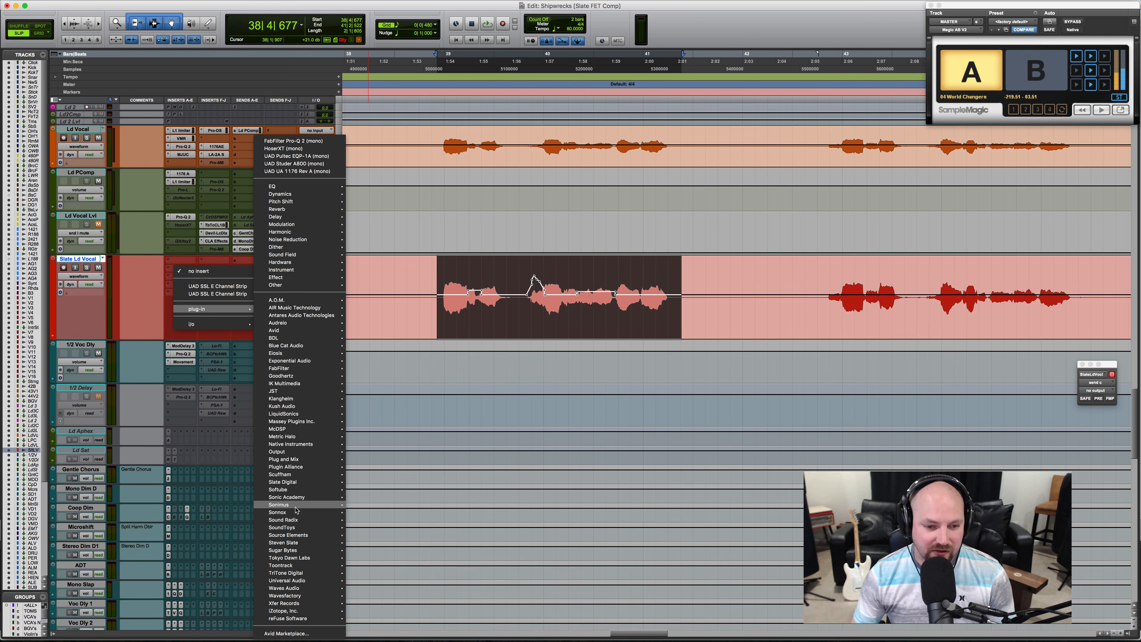
pyautogui.moveTo(301, 520)
pyautogui.moveTo(317, 483)
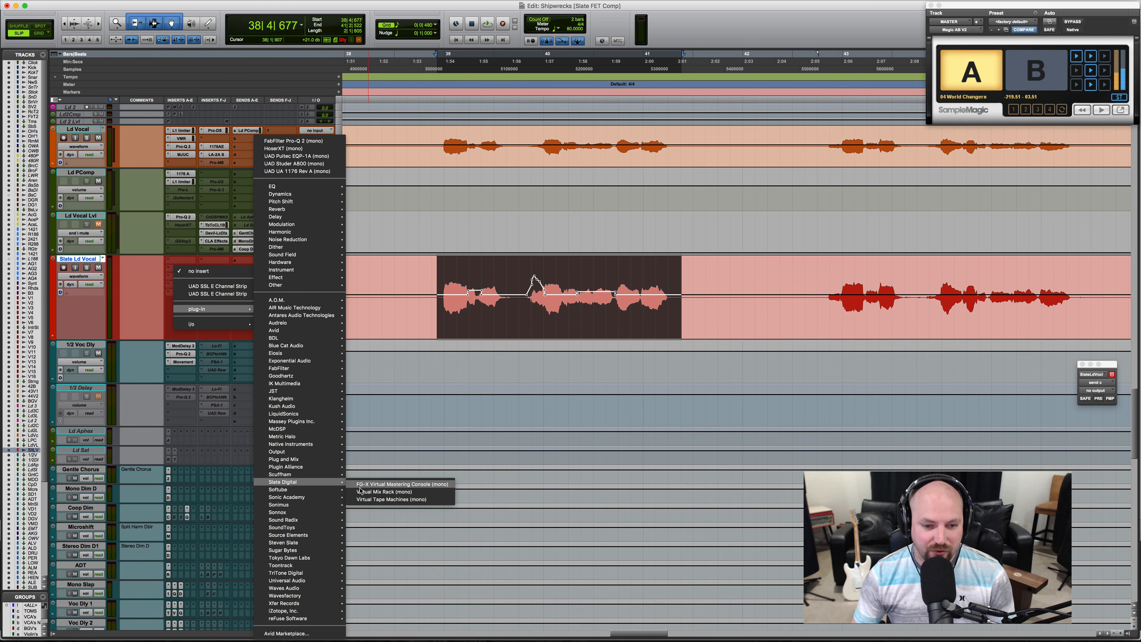
pyautogui.click(371, 492)
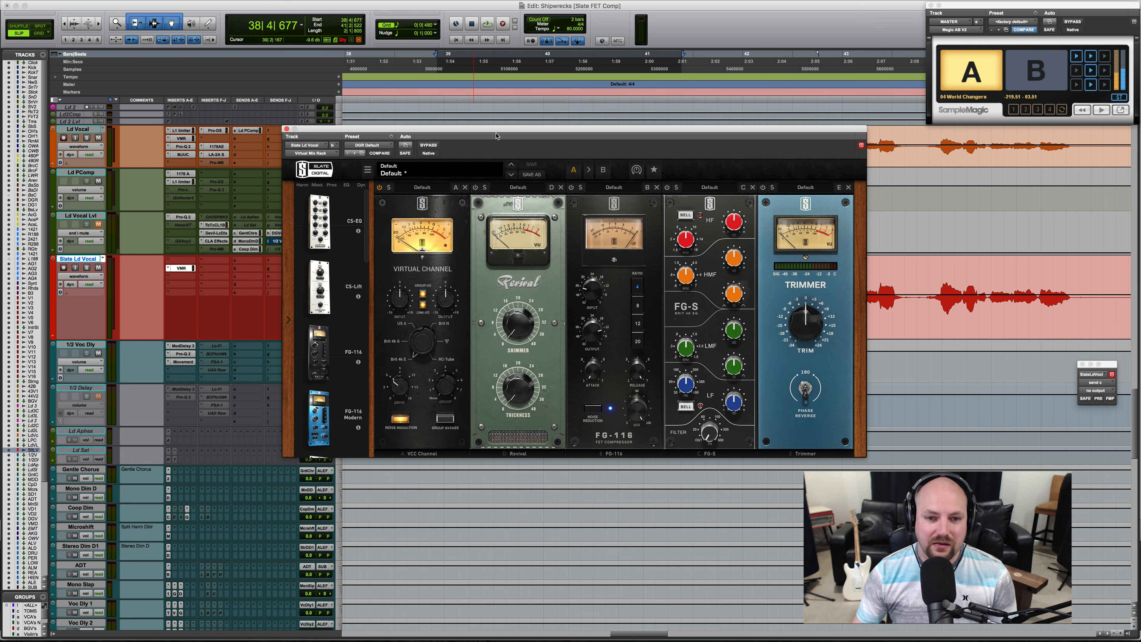
# Reposition the Virtual Mix Rack window and move the FG-S equalizer module directly after the Virtual Channel.
pyautogui.moveTo(496, 129); pyautogui.dragTo(482, 163)
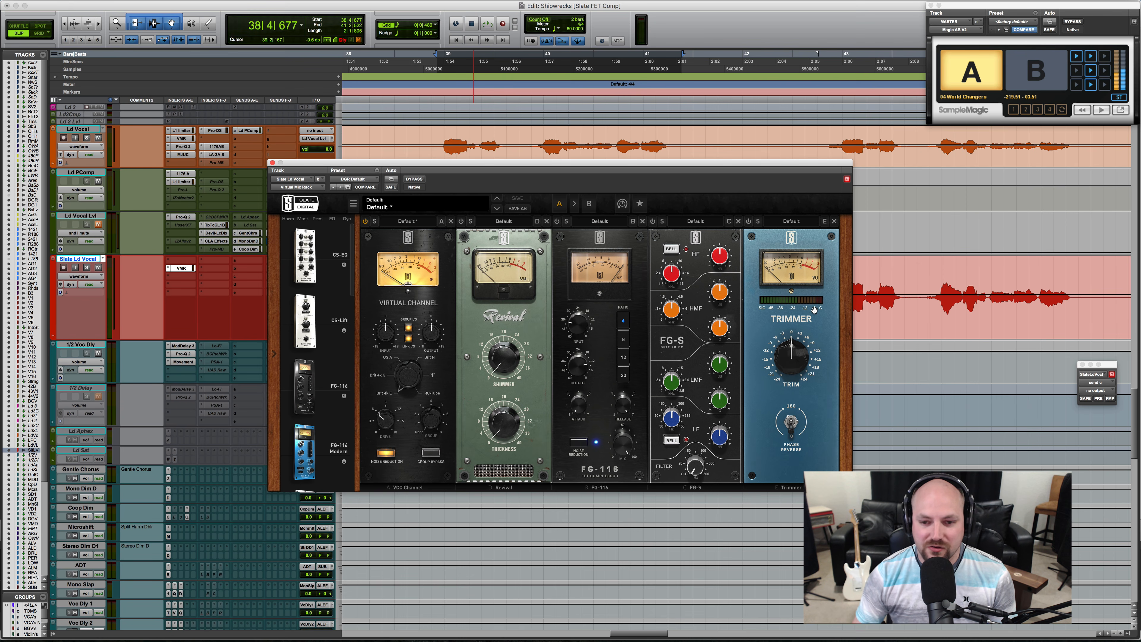
pyautogui.scroll(-2, 309, 380)
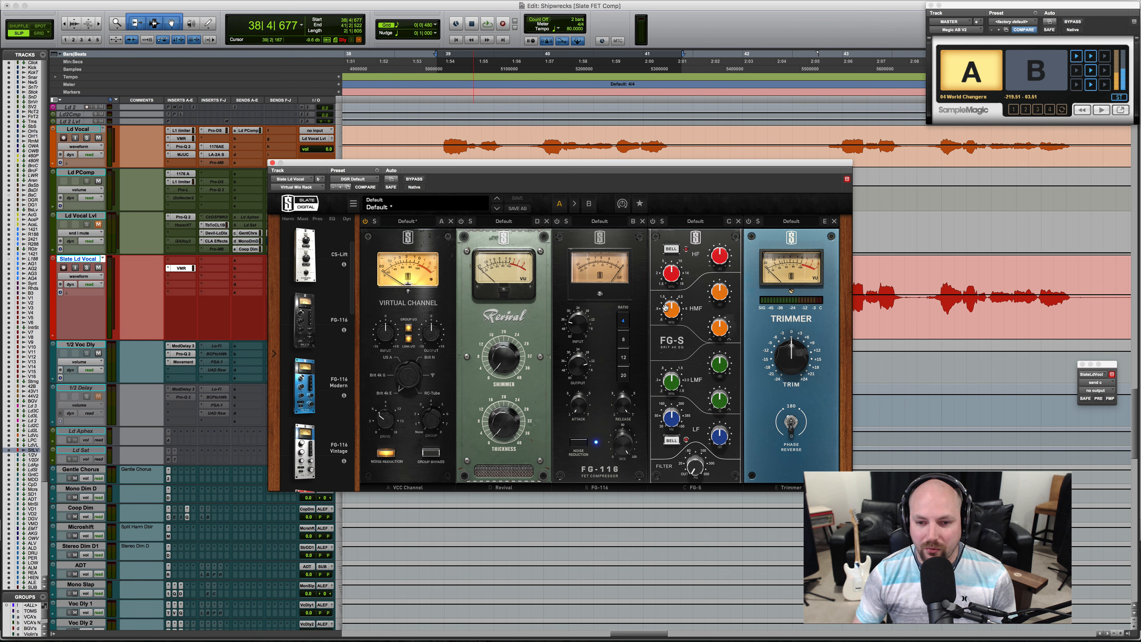
pyautogui.moveTo(695, 296); pyautogui.dragTo(503, 299)
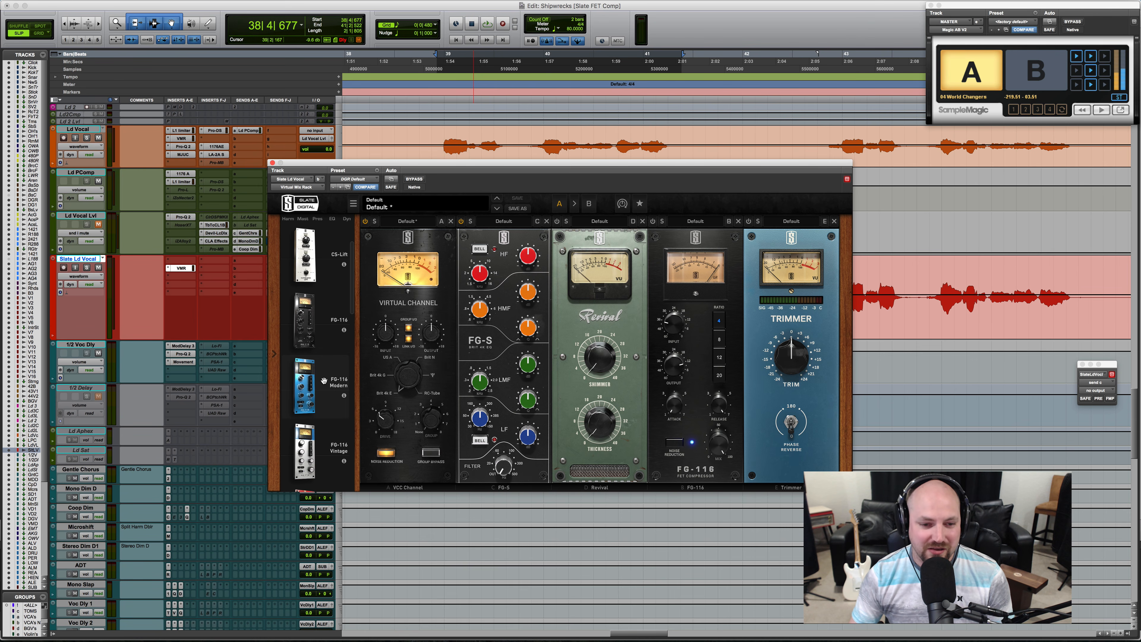
# Add an FG-116 Modern compressor before the Trimmer, switching the Trimmer on and the new compressor off.
pyautogui.moveTo(321, 382); pyautogui.dragTo(795, 359)
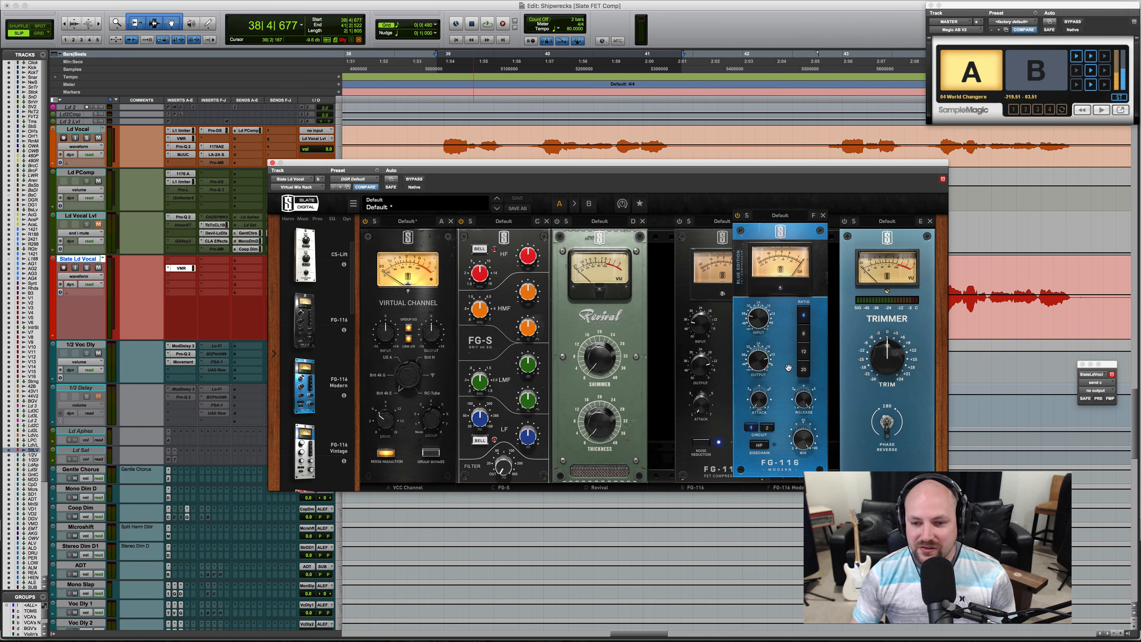
pyautogui.click(845, 221)
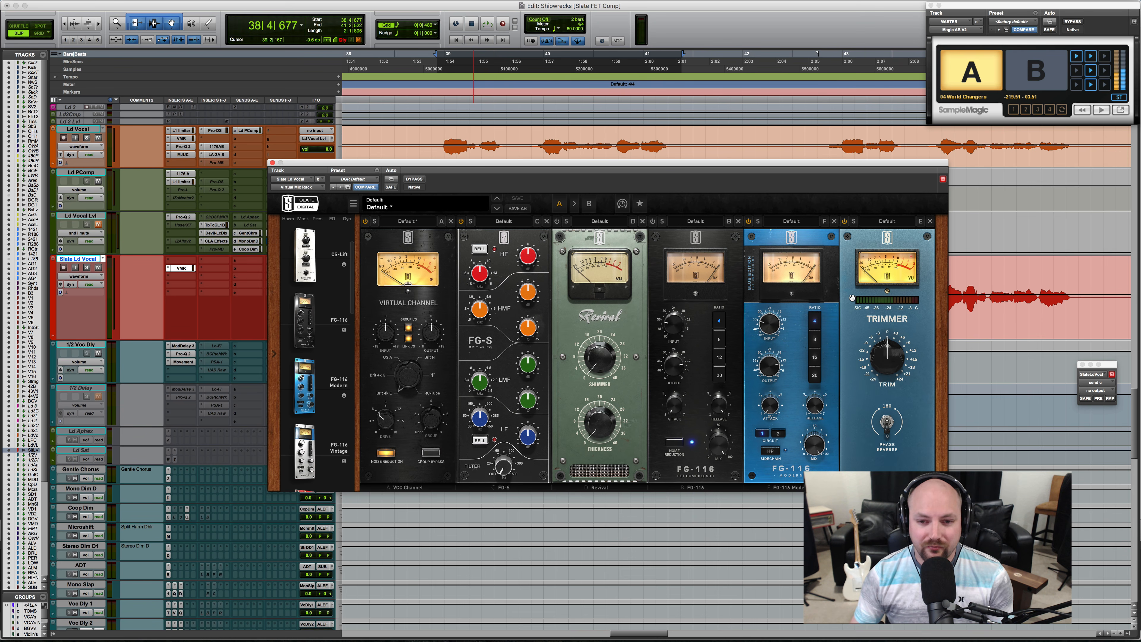
pyautogui.click(749, 222)
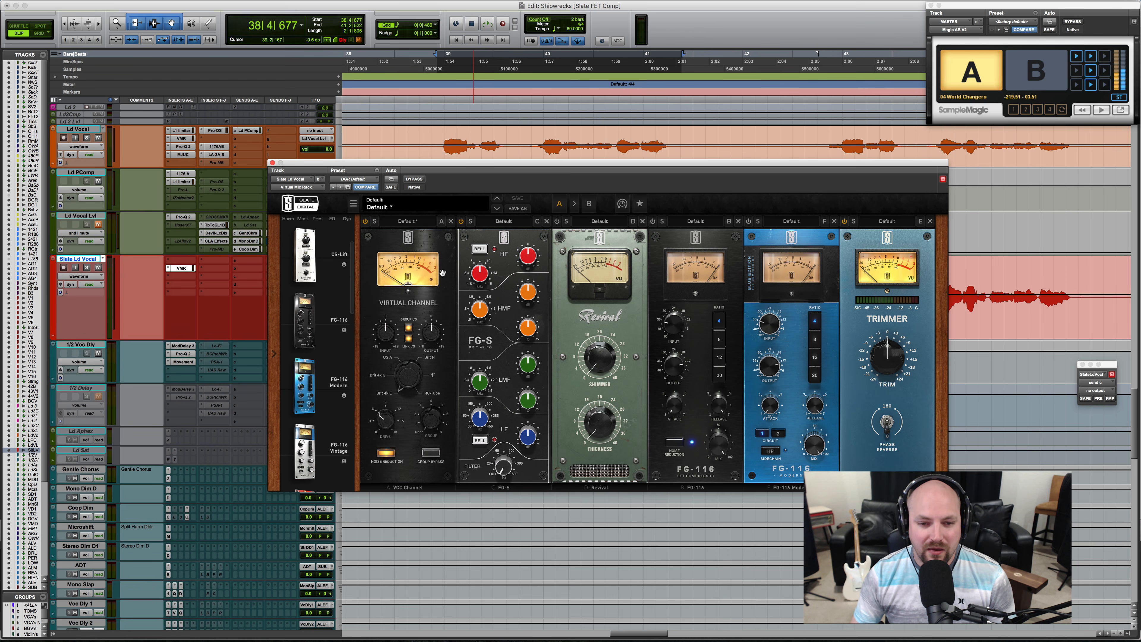
# Solo the Slate Ld Vocal track and raise the FG-S filter frequency to about 98.6 Hz while playing the phrase.
pyautogui.click(86, 267)
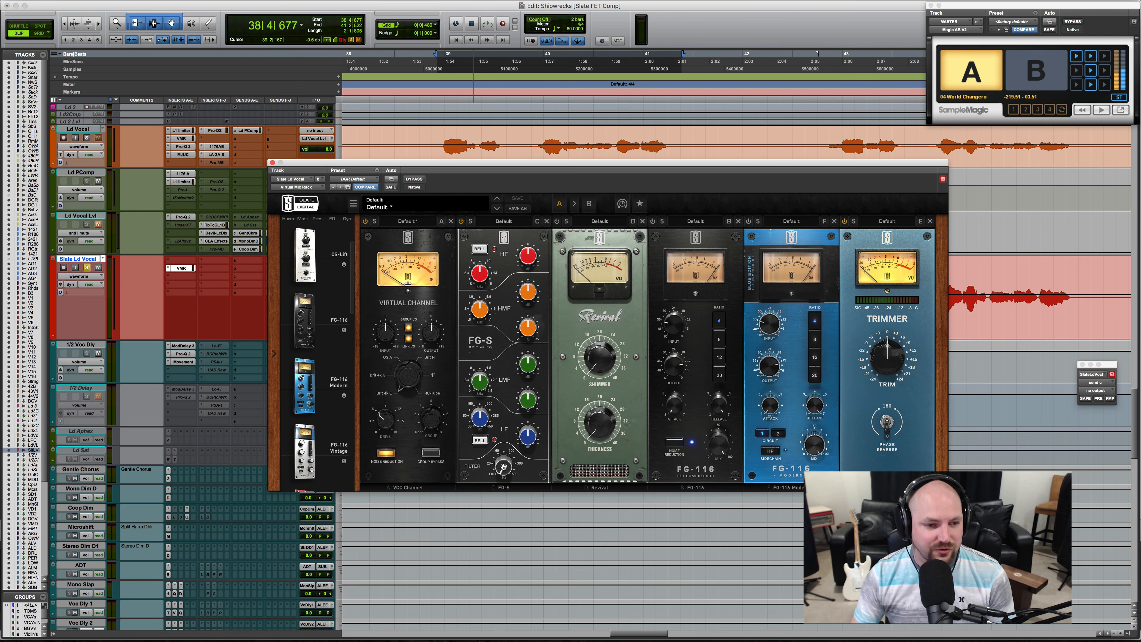
pyautogui.press('space')
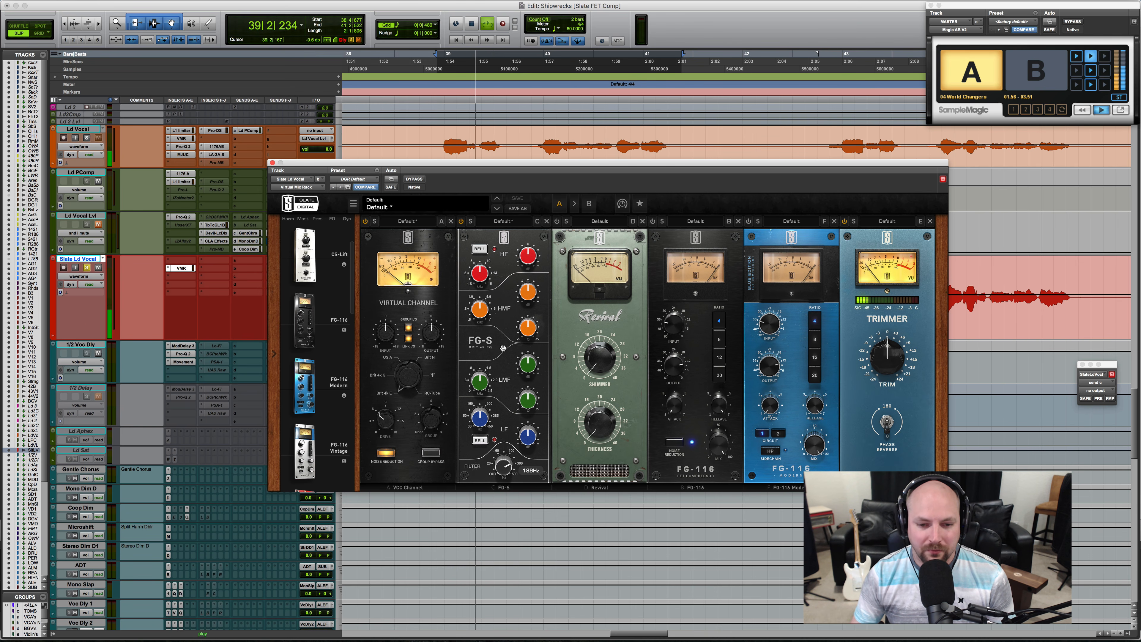
pyautogui.moveTo(503, 466); pyautogui.dragTo(488, 489)
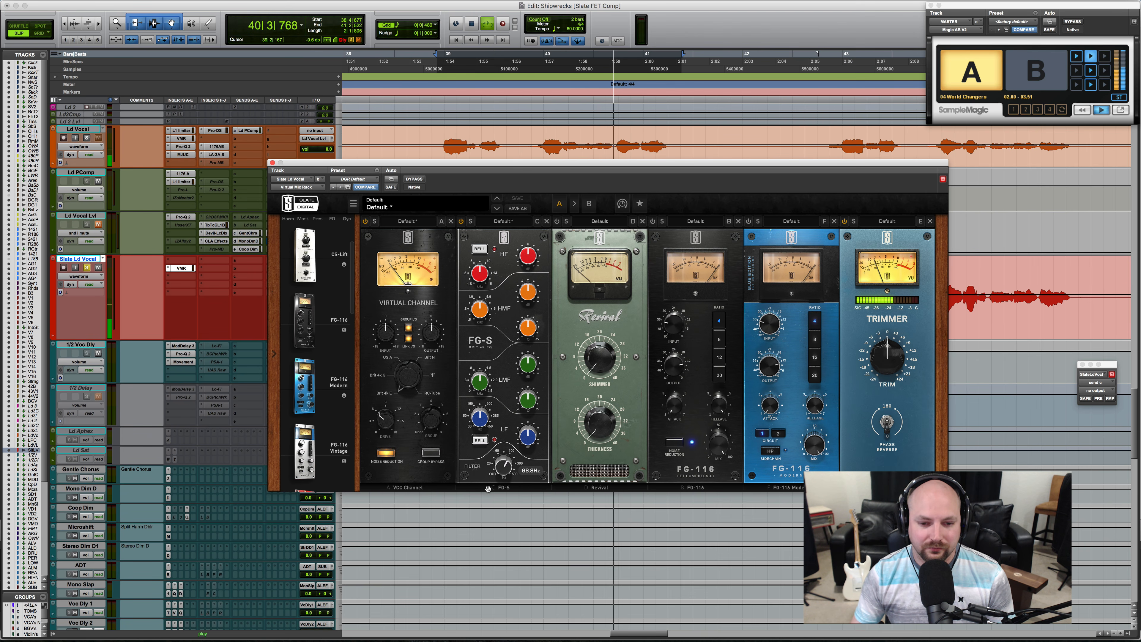
pyautogui.press('space')
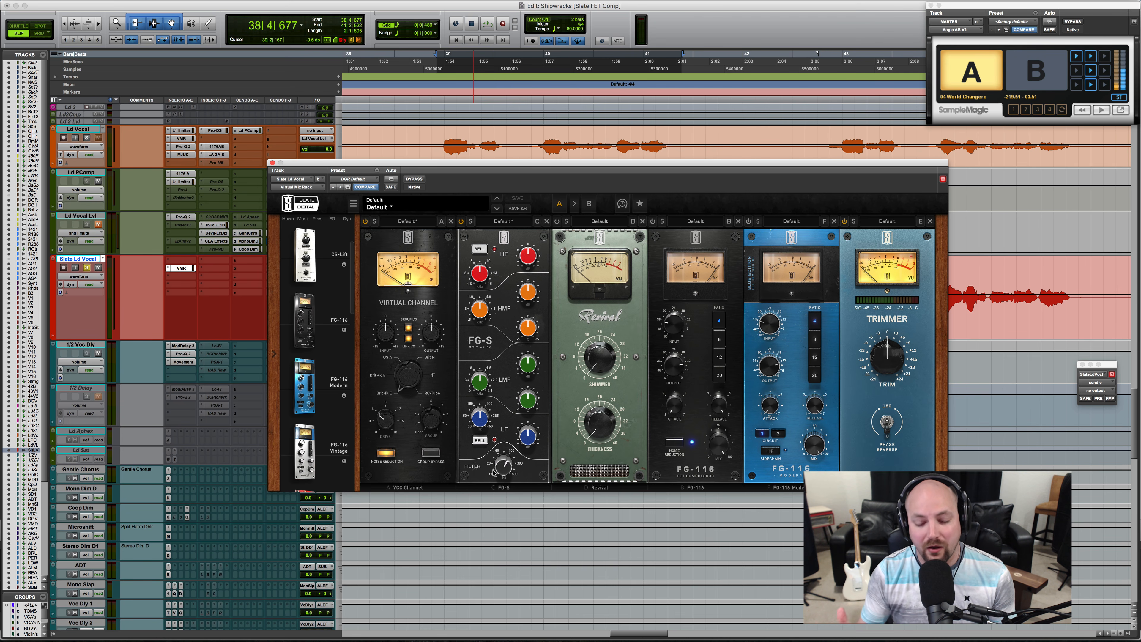
# Raise the FG-S filter frequency to 500 Hz and play the soloed vocal phrase.
pyautogui.moveTo(499, 461); pyautogui.dragTo(495, 295)
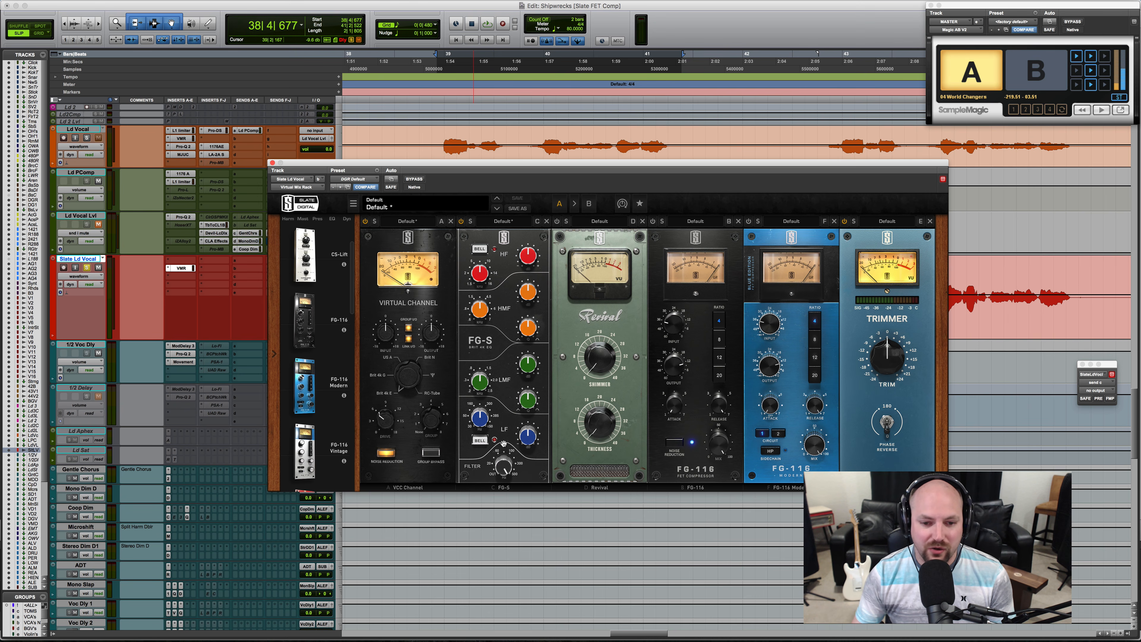
pyautogui.press('space')
pyautogui.moveTo(503, 466)
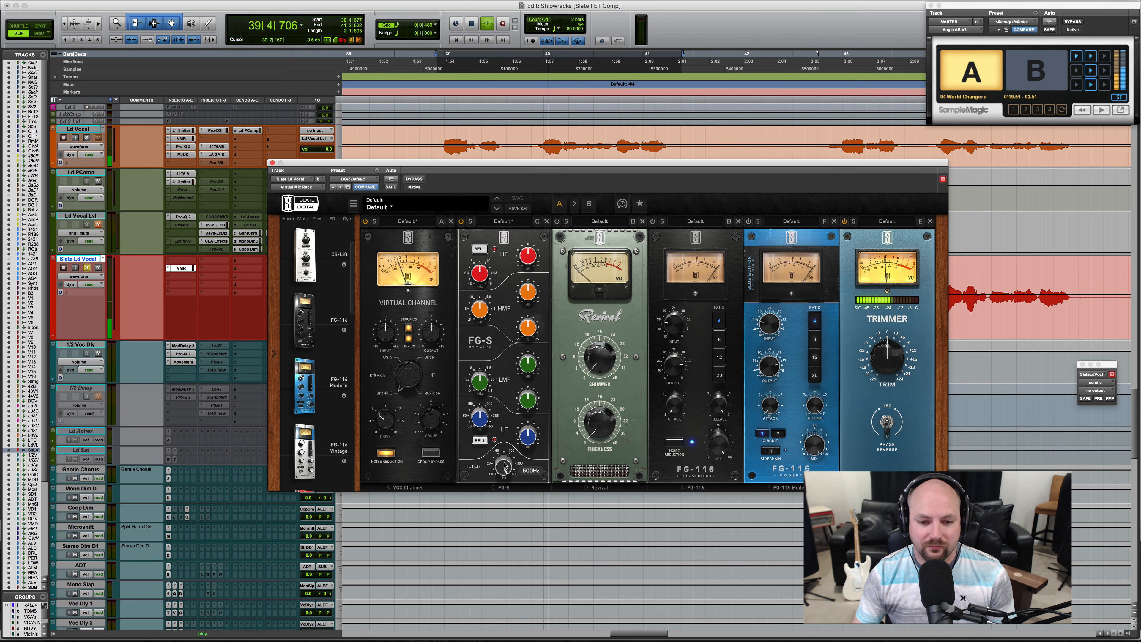
pyautogui.press('space')
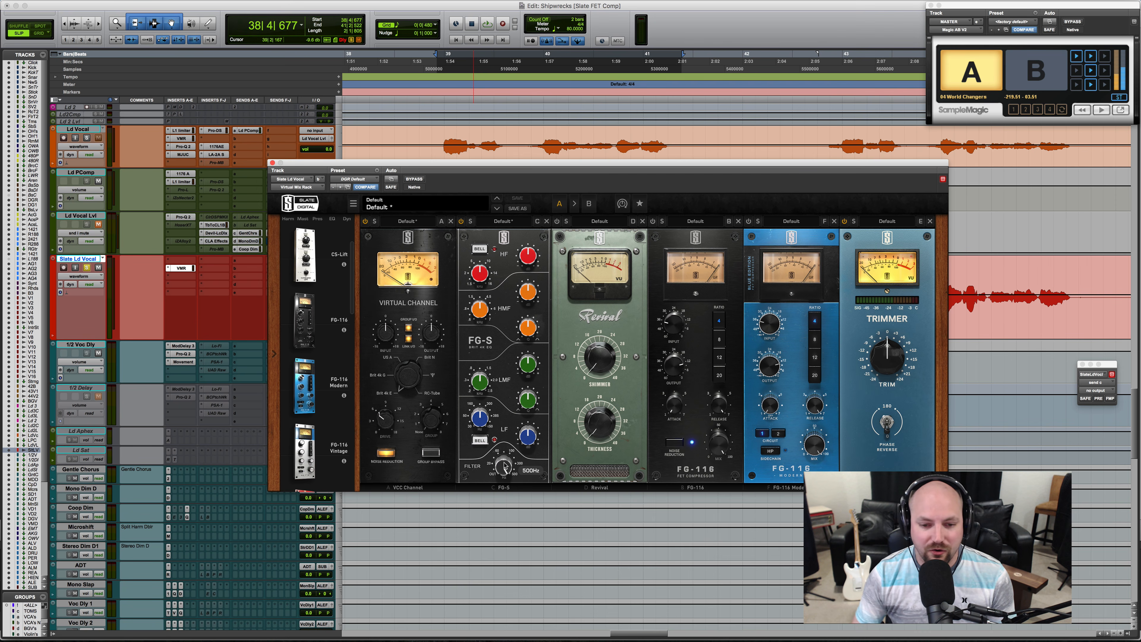
pyautogui.press('space')
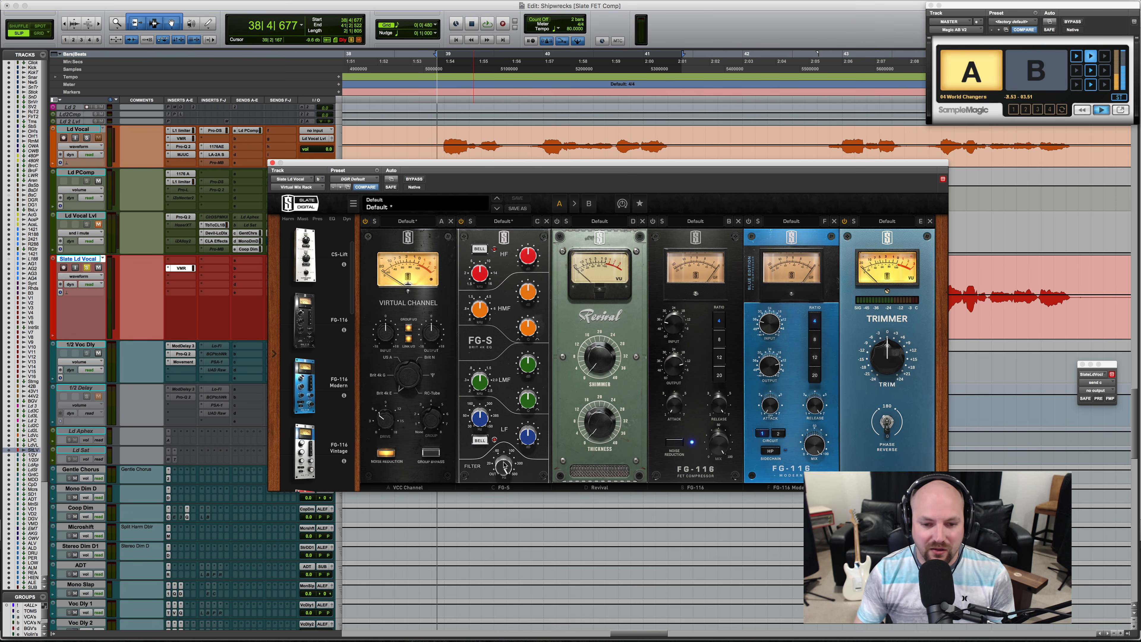
# Lower the FG-S filter frequency to about 98.6 Hz while playing the soloed vocal phrase.
pyautogui.moveTo(503, 467); pyautogui.dragTo(486, 487)
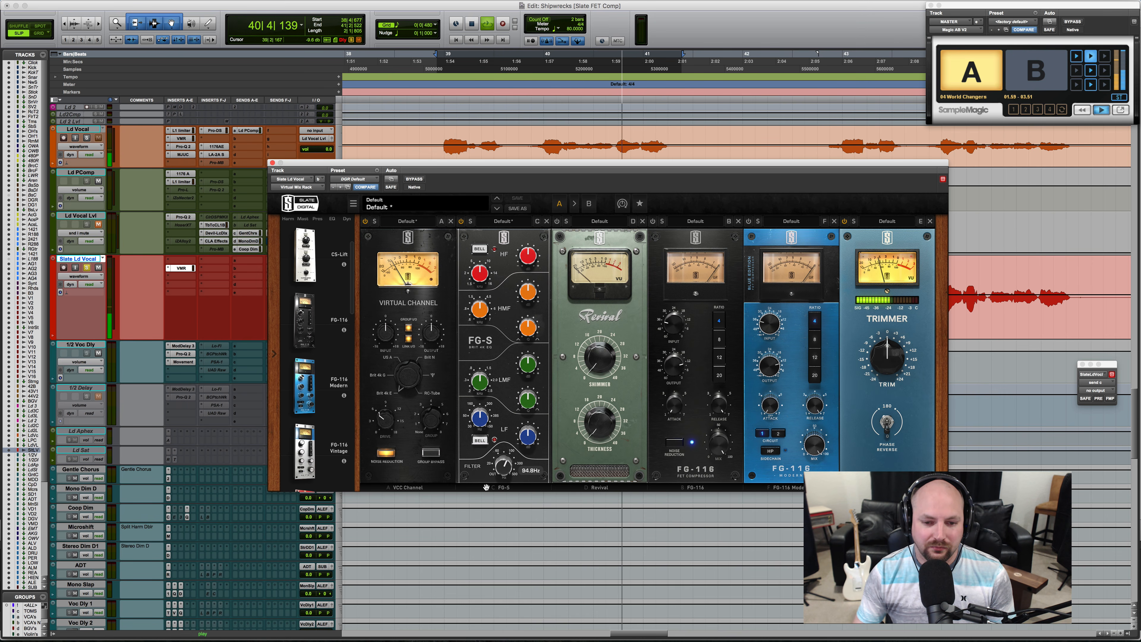
pyautogui.press('space')
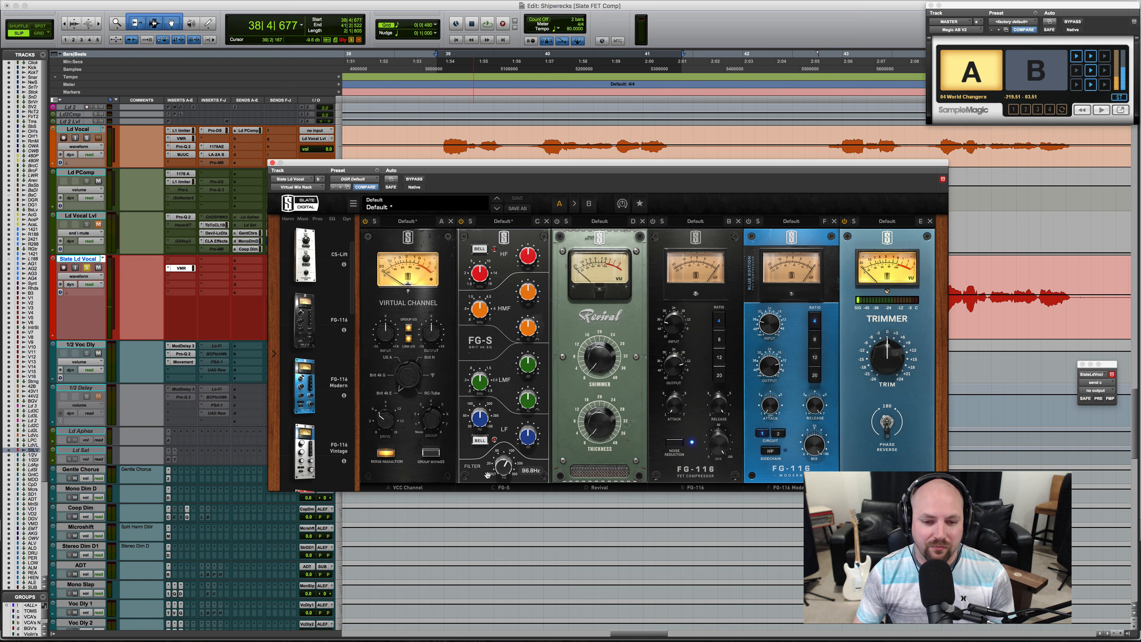
pyautogui.moveTo(502, 467)
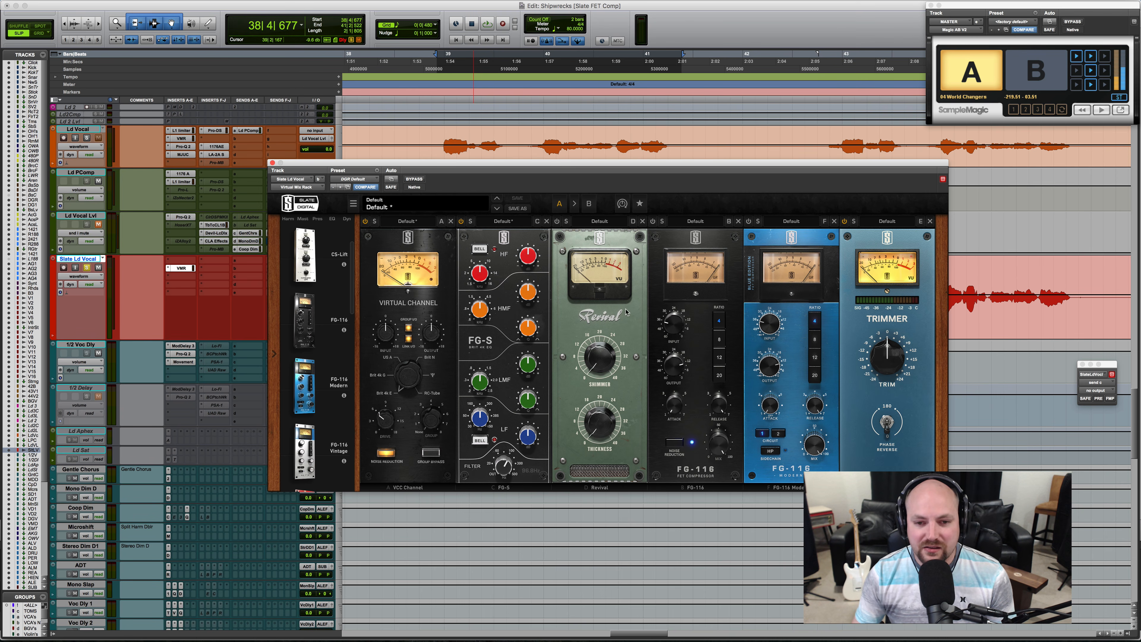
# Switch on the Revival module, unsolo the Slate Ld Vocal track, and set Shimmer to about 12.2 during full-mix playback.
pyautogui.click(558, 221)
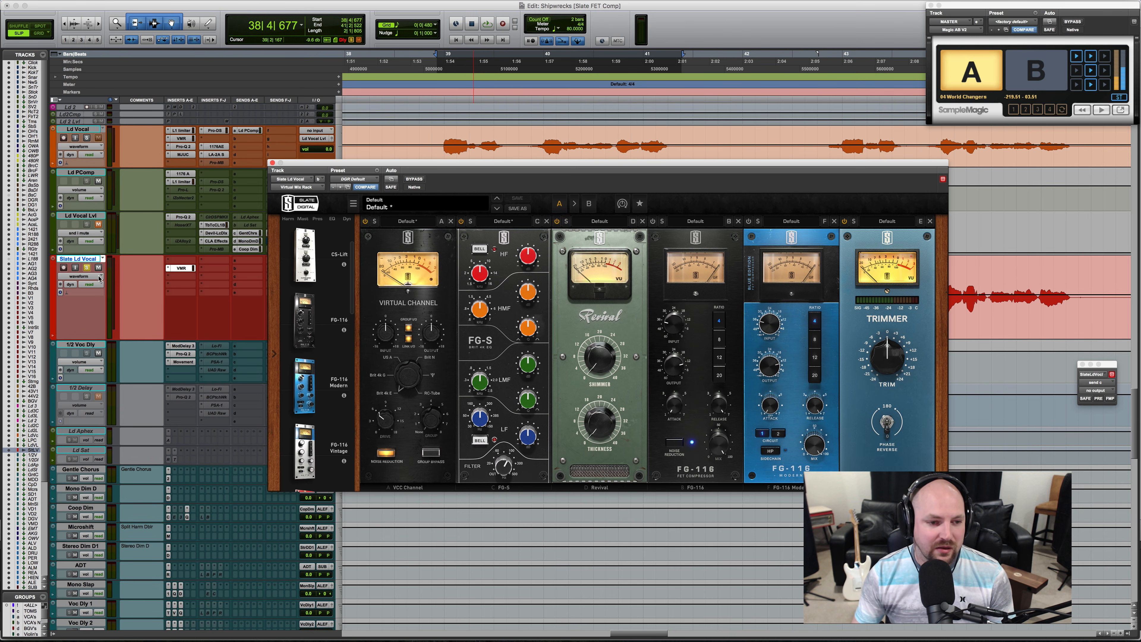
pyautogui.click(88, 258)
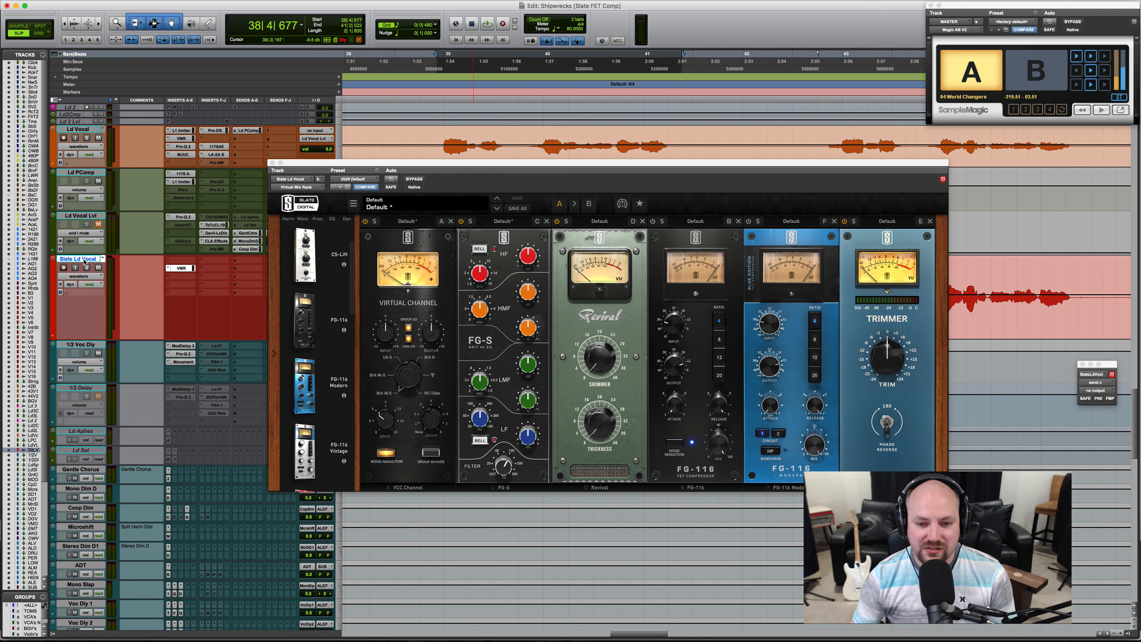
pyautogui.moveTo(521, 166); pyautogui.dragTo(464, 155)
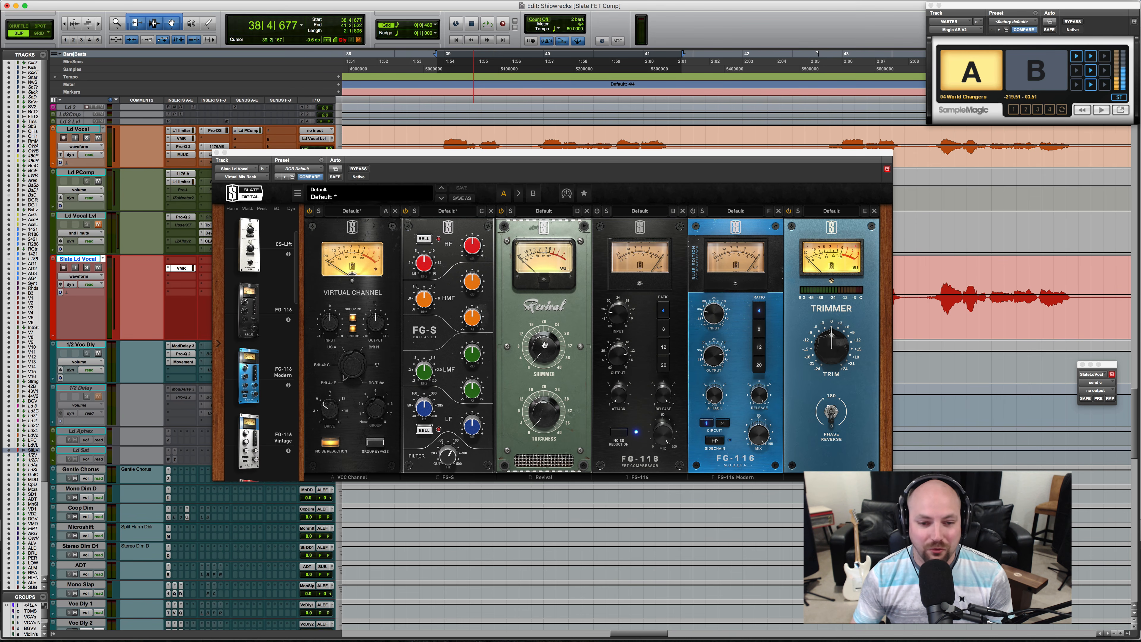
pyautogui.press('space')
pyautogui.moveTo(544, 348); pyautogui.dragTo(540, 307)
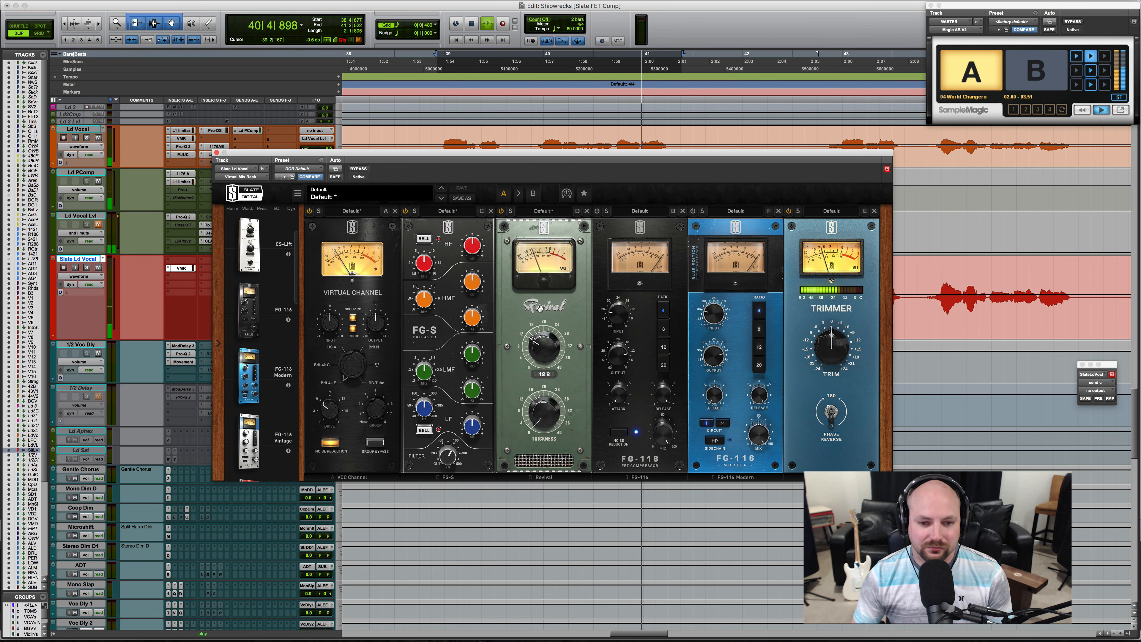
pyautogui.press('space')
# Solo the Slate Ld Vocal track and play the phrase, toggling the Revival module to compare its effect.
pyautogui.hotkey('shift', 's')
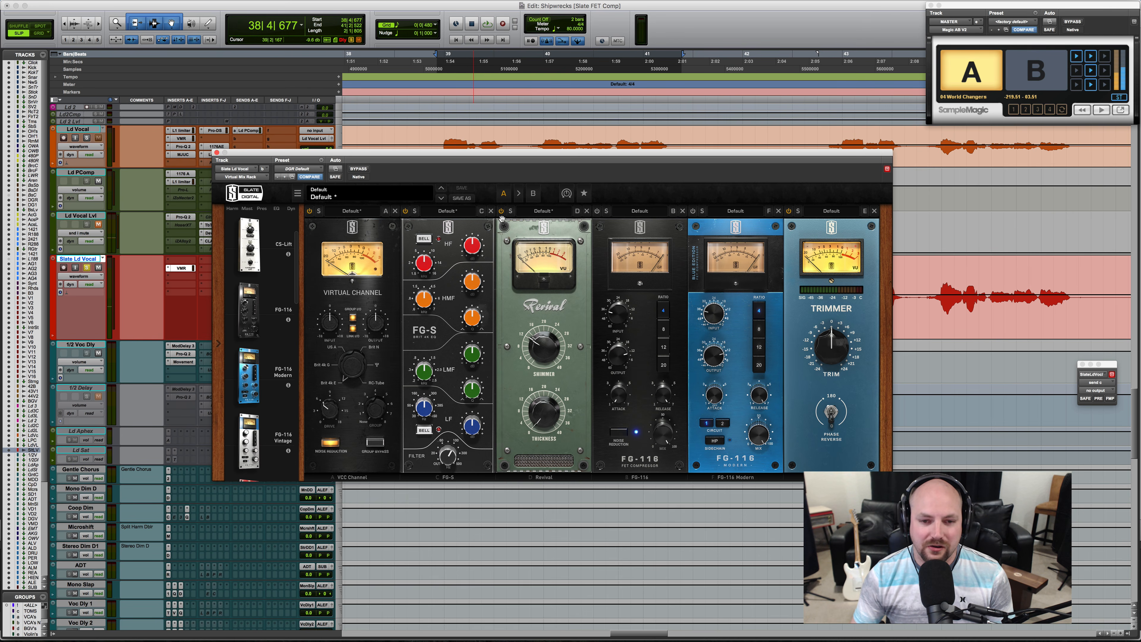
pyautogui.press('space')
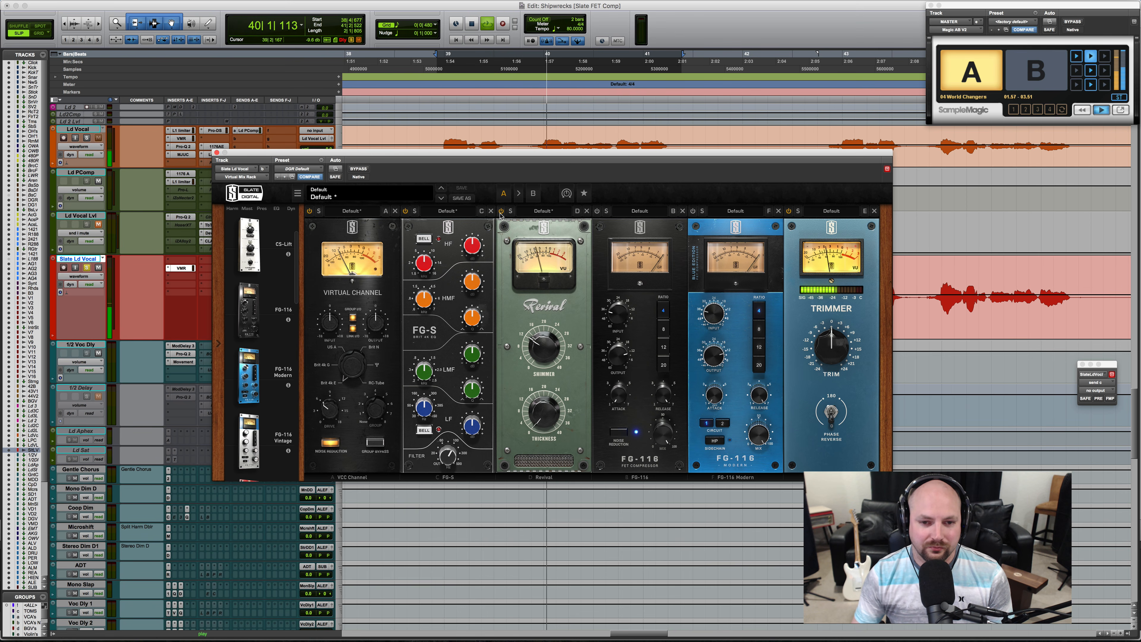
pyautogui.click(501, 211)
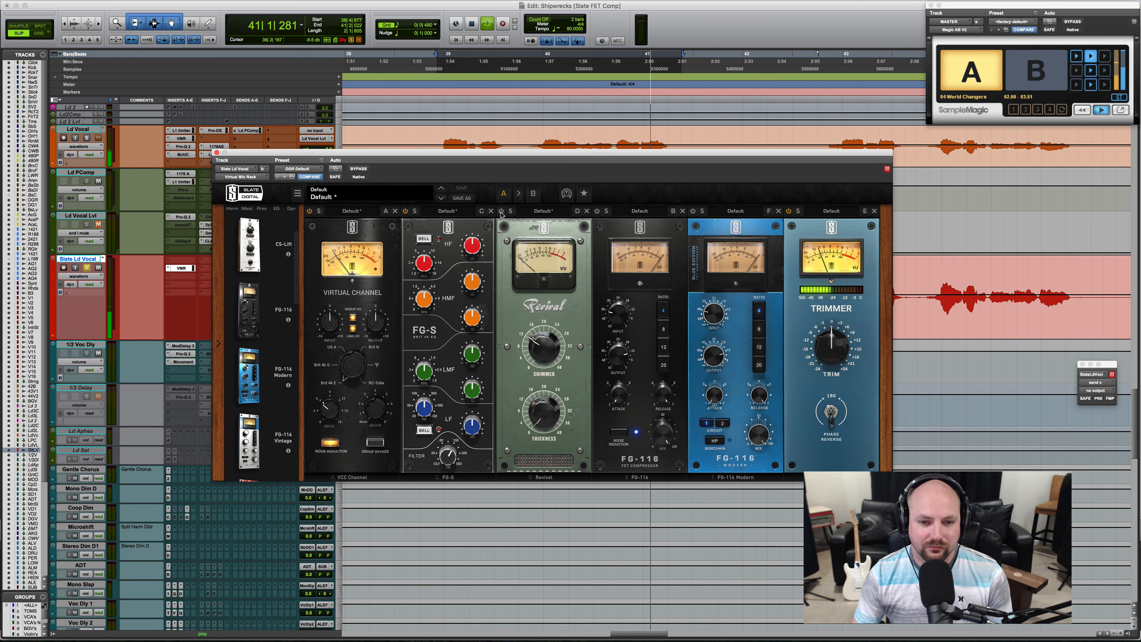
pyautogui.press('space')
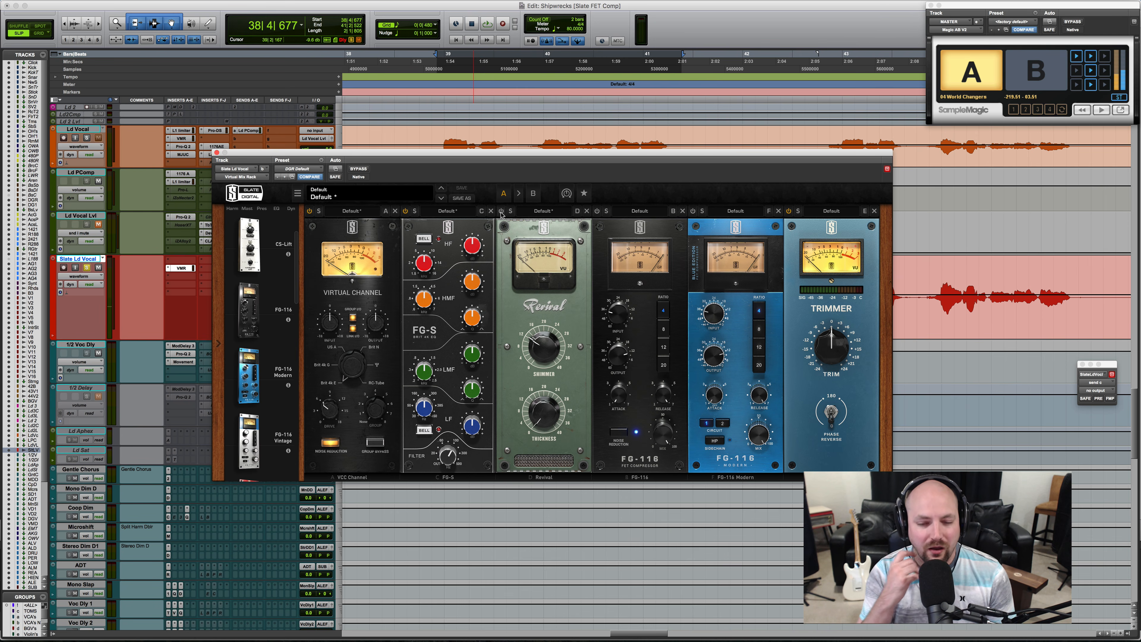
pyautogui.click(501, 211)
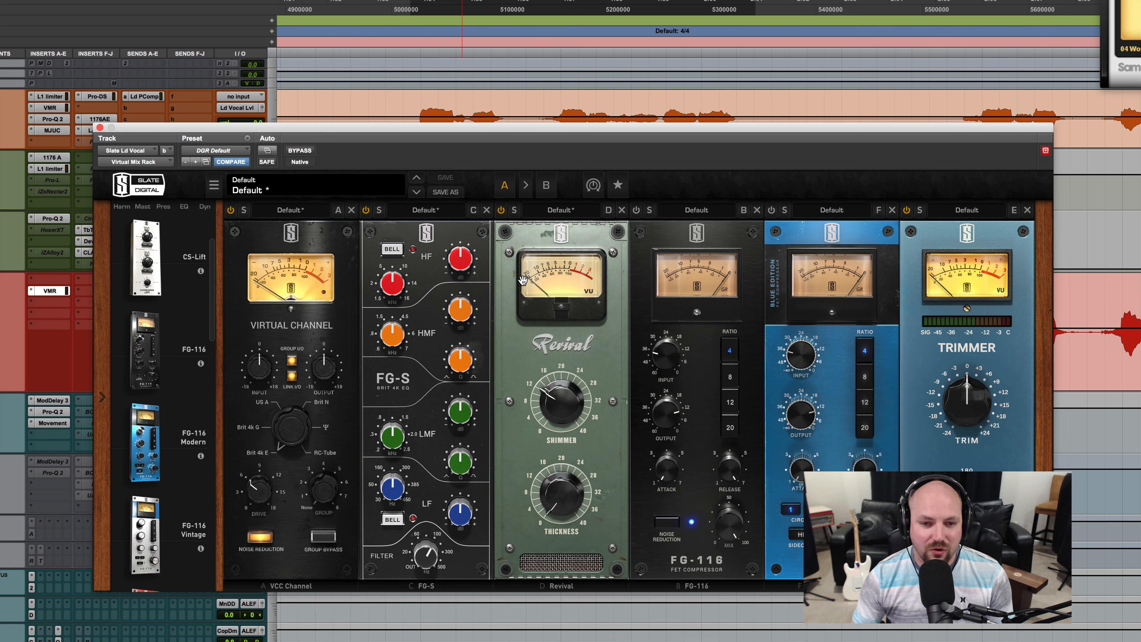
# Set the Revival's Shimmer to about 11.8 and toggle the module off and on during playback to compare.
pyautogui.moveTo(561, 393)
pyautogui.moveTo(562, 393); pyautogui.dragTo(535, 377)
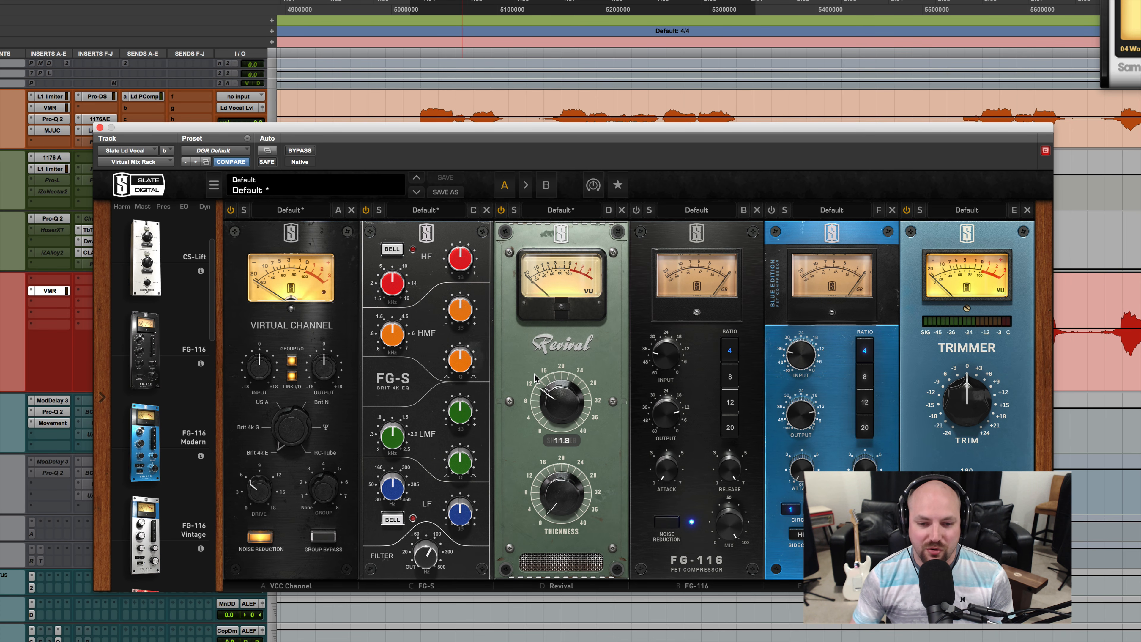
pyautogui.click(500, 210)
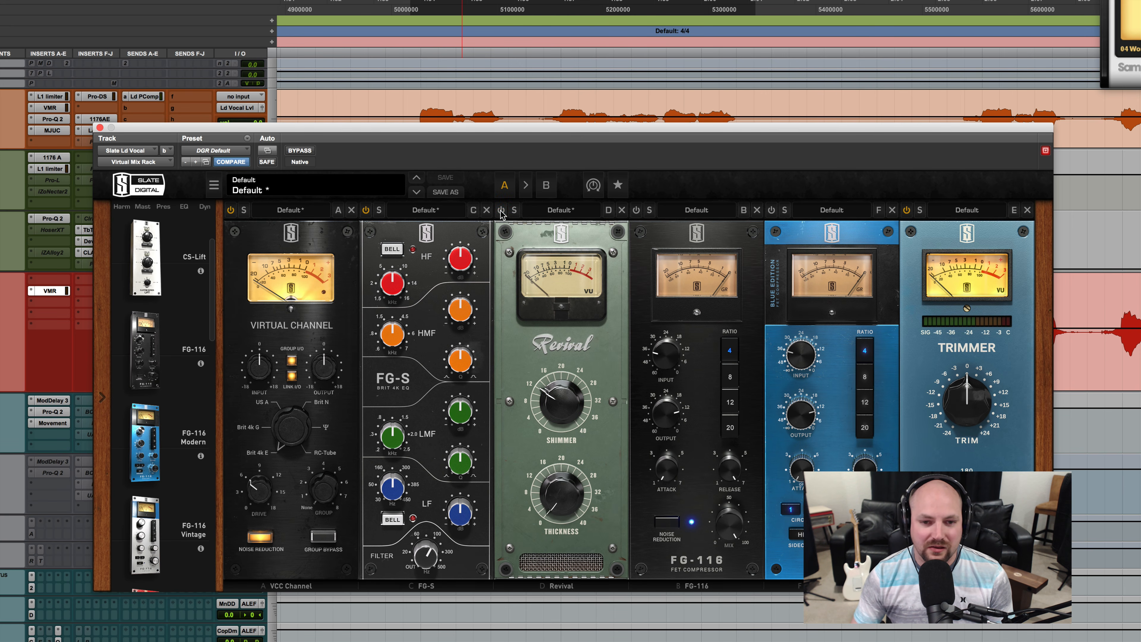
pyautogui.click(500, 210)
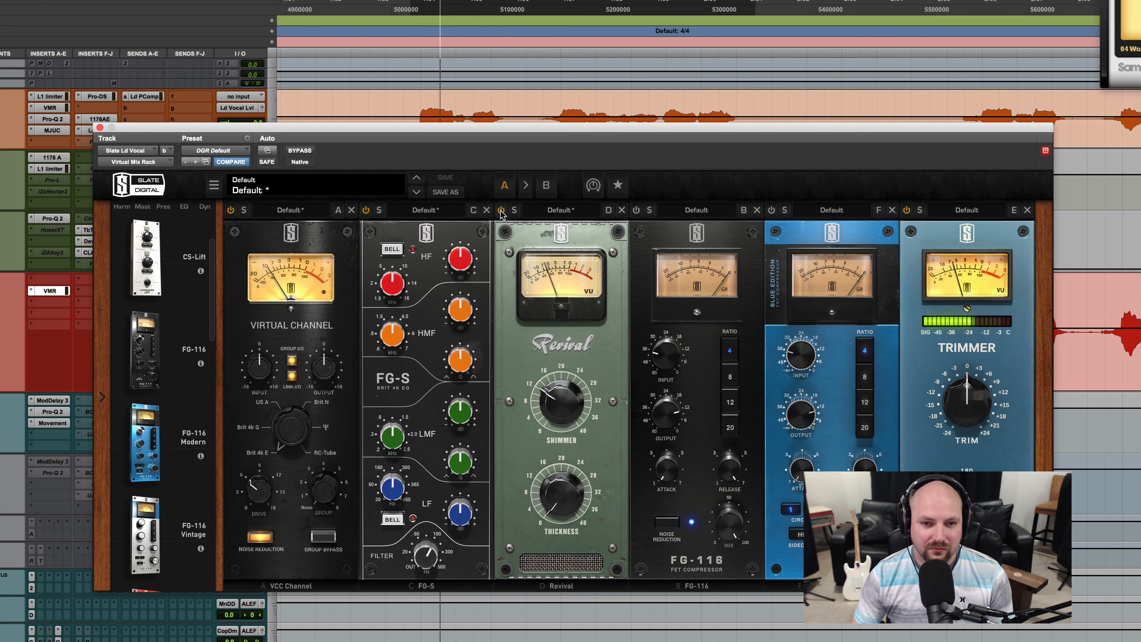
pyautogui.click(501, 210)
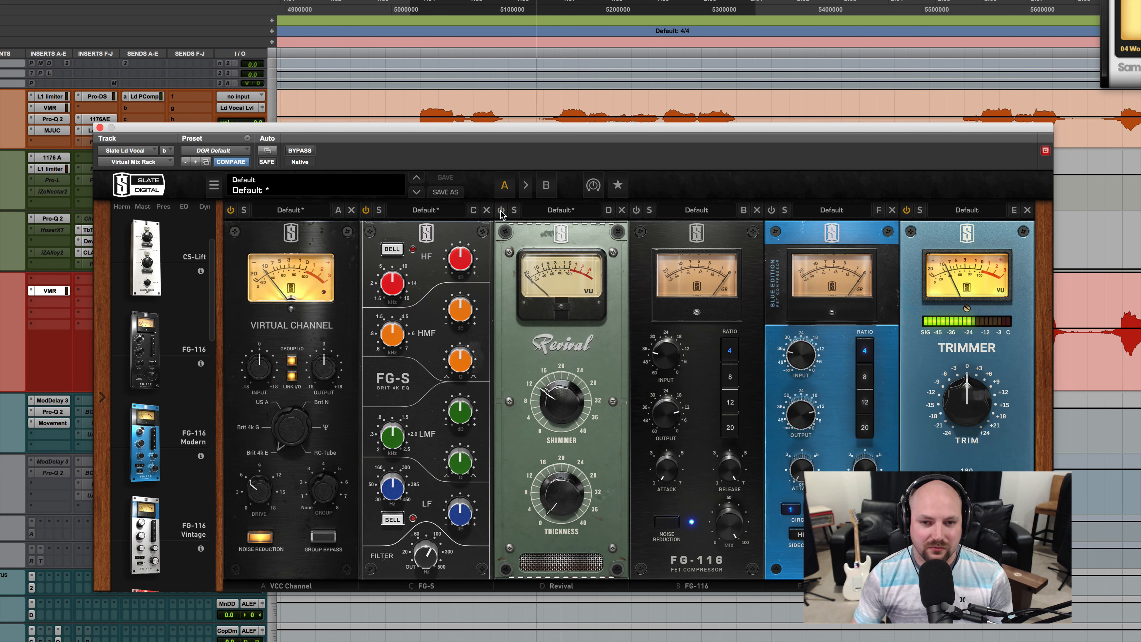
pyautogui.click(500, 210)
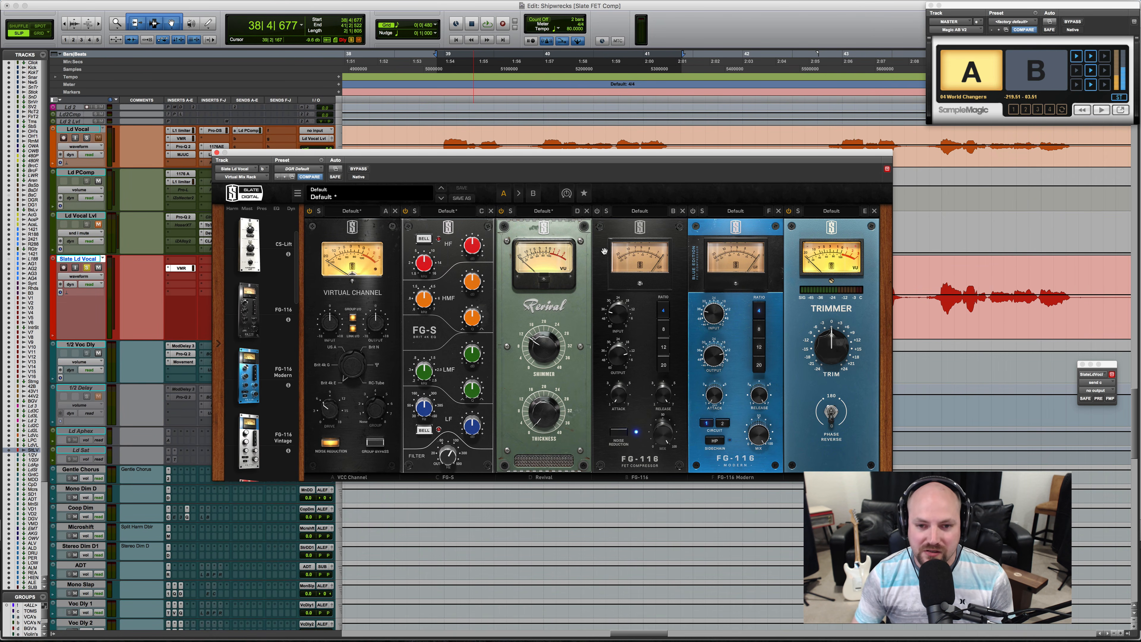
# Switch on the black FG-116 compressor, play the phrase briefly, and raise its input to about -23.3 dB.
pyautogui.click(597, 210)
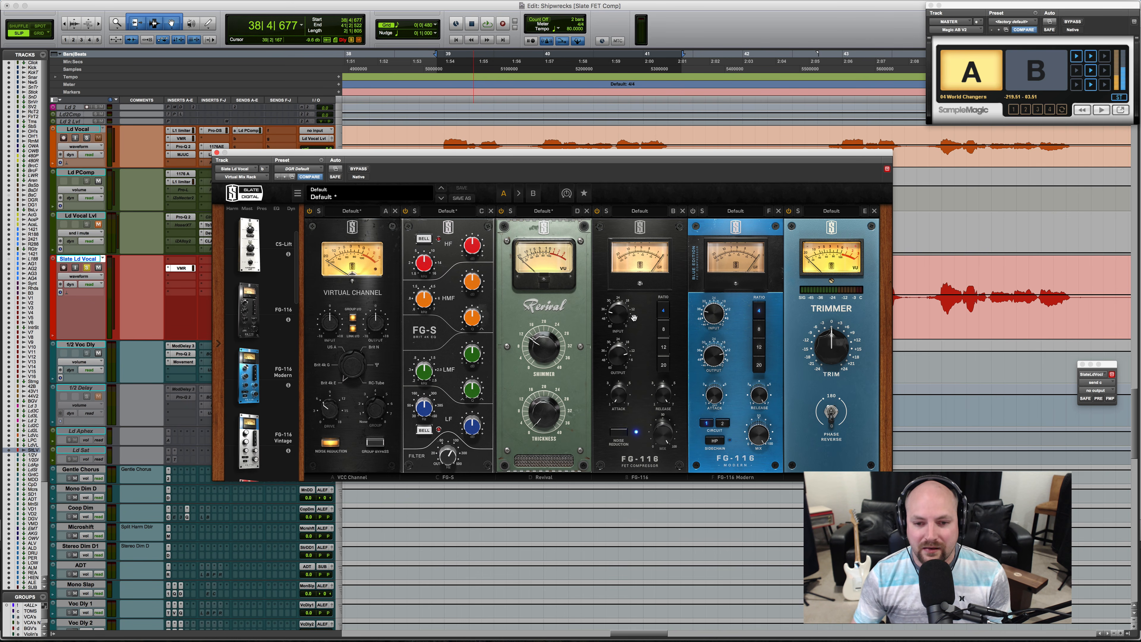
pyautogui.press('space')
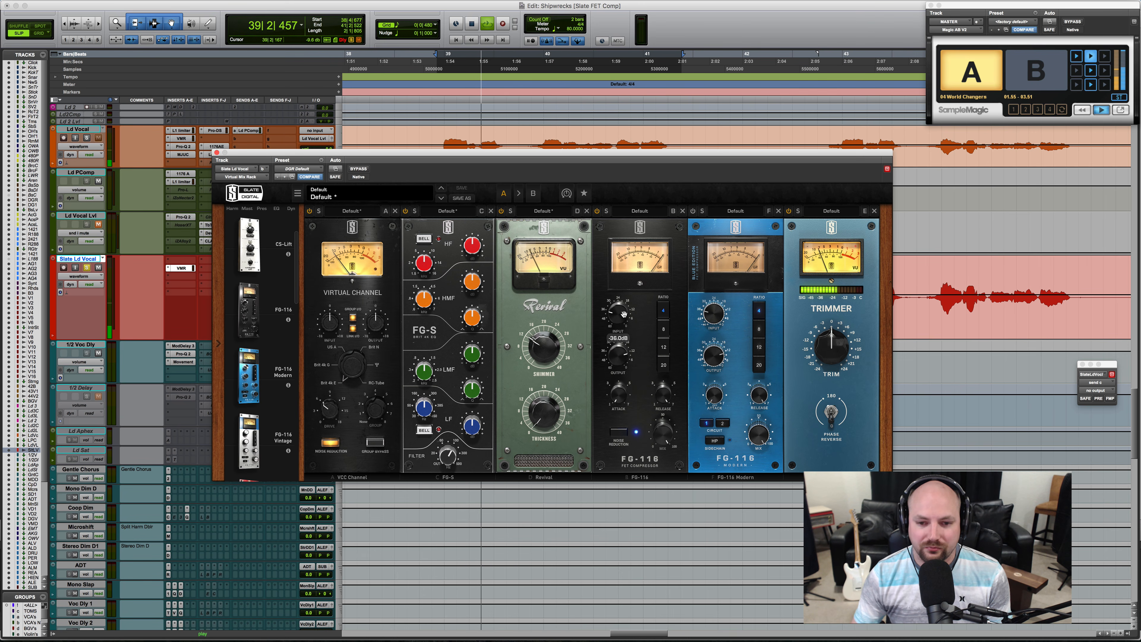
pyautogui.press('space')
pyautogui.moveTo(623, 313); pyautogui.dragTo(623, 288)
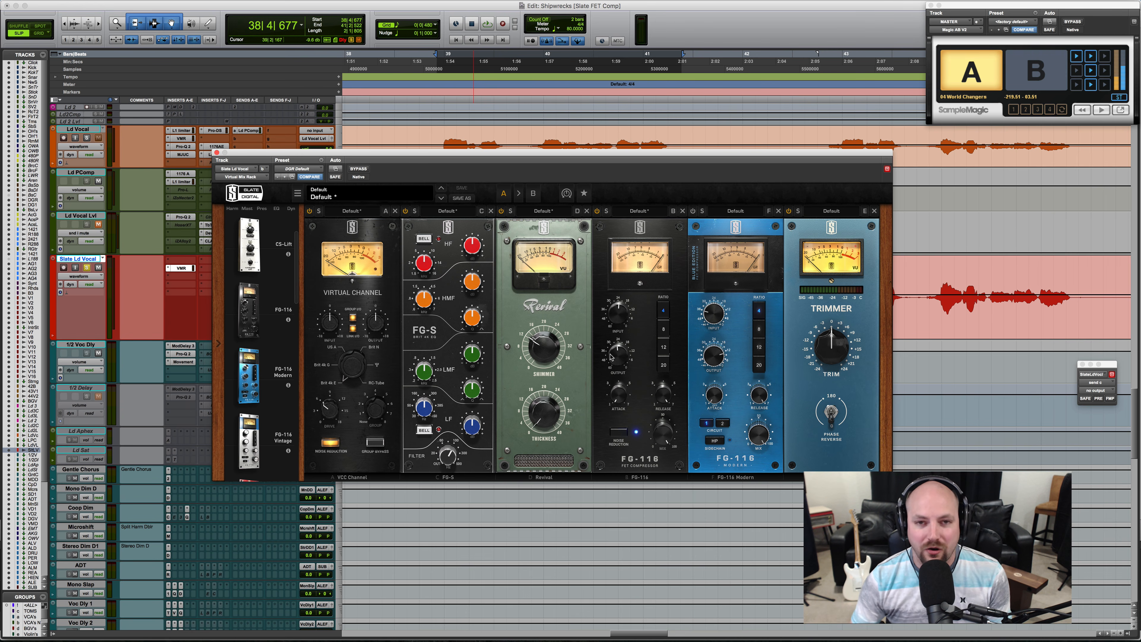
pyautogui.moveTo(621, 311)
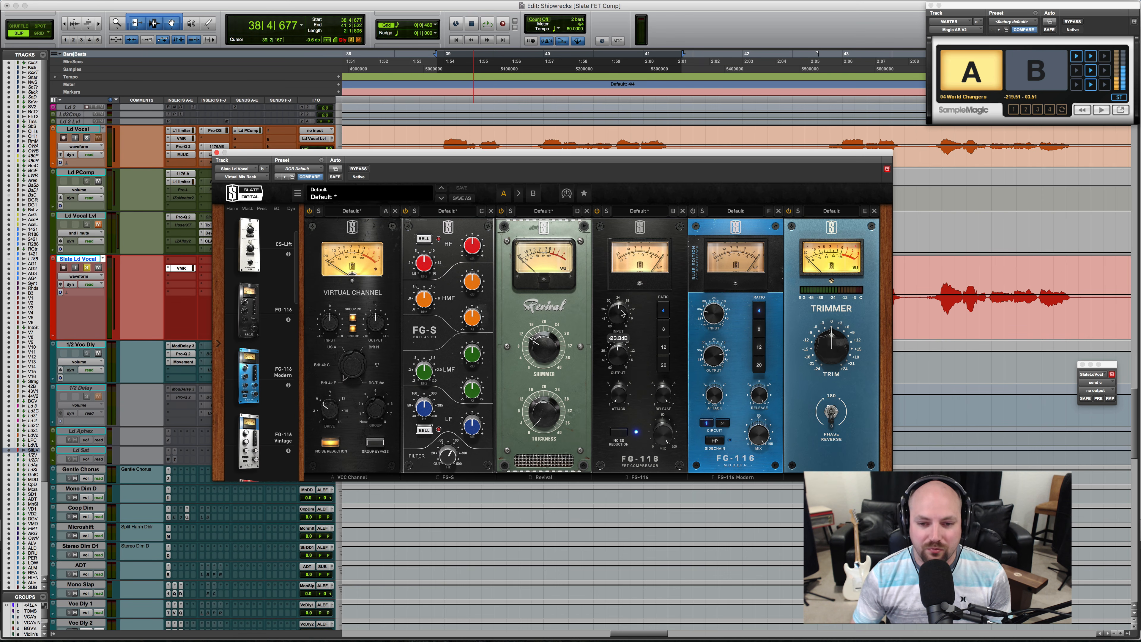
# Lower the black FG-116 compressor's input to about -30.8 dB while playing the vocal phrase.
pyautogui.press('space')
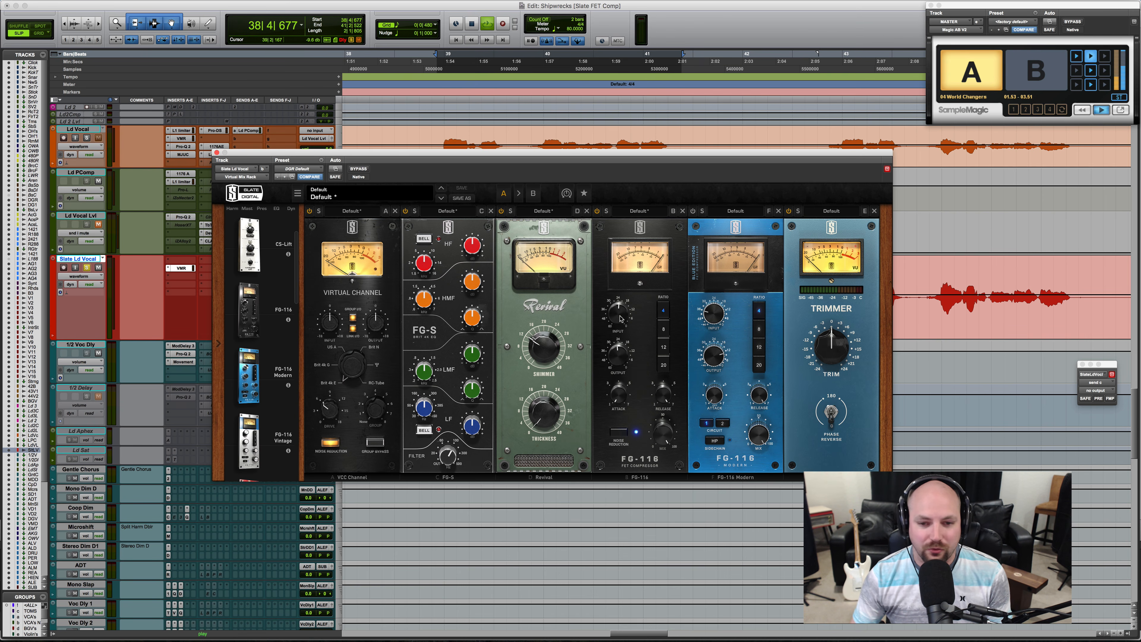
pyautogui.moveTo(621, 320); pyautogui.dragTo(622, 331)
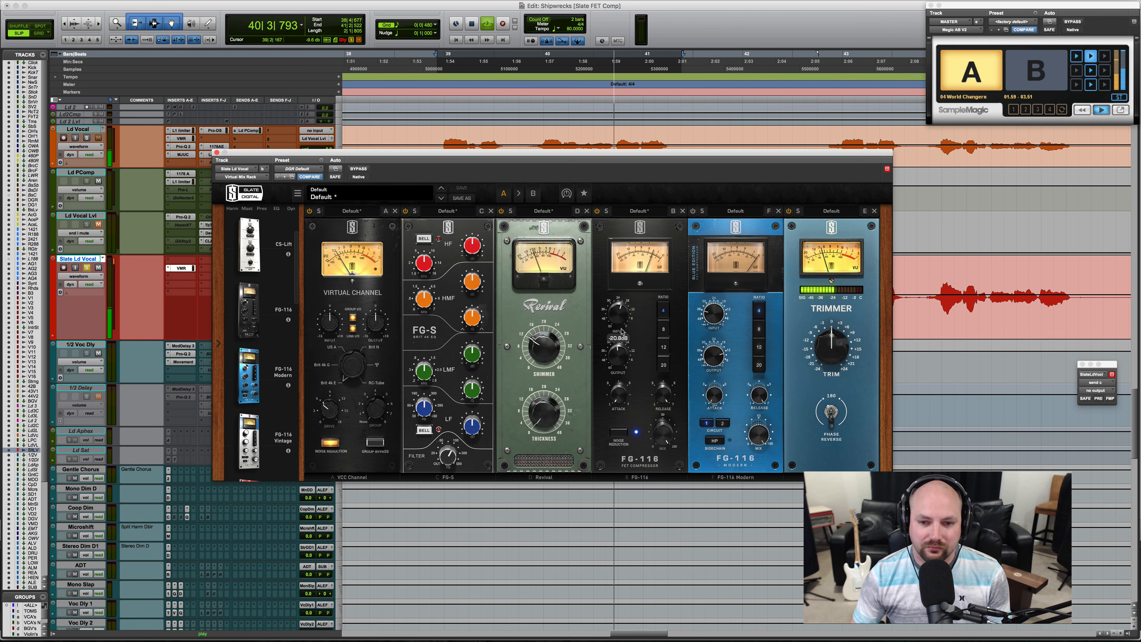
pyautogui.press('space')
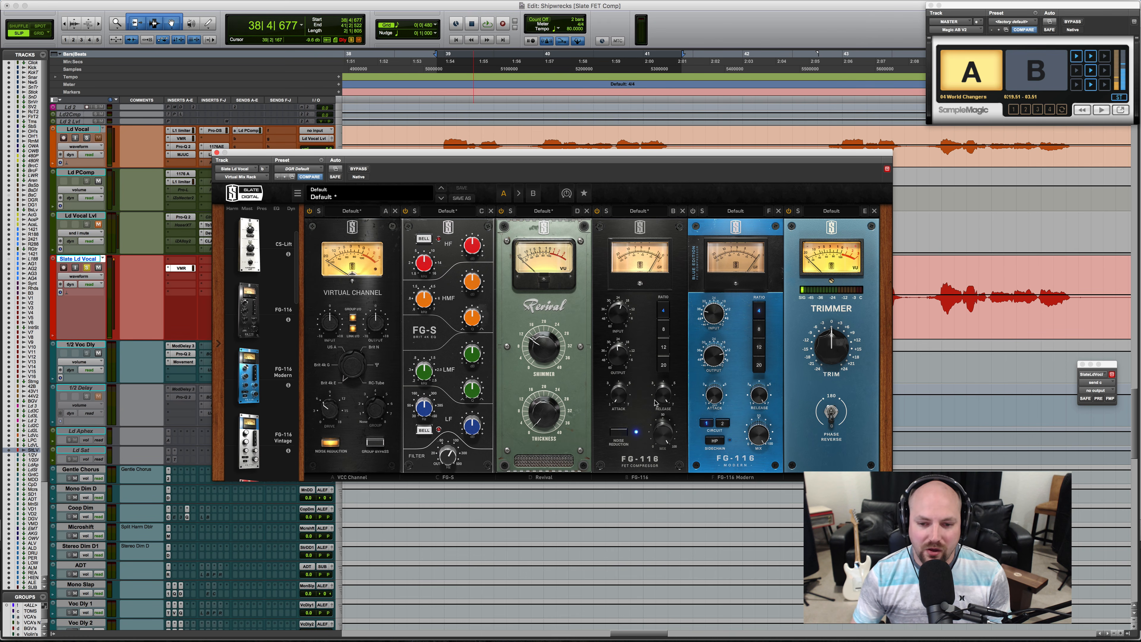
# Raise the black FG-116 compressor's attack setting from its minimum and fine-tune it slightly lower during playback.
pyautogui.moveTo(655, 401)
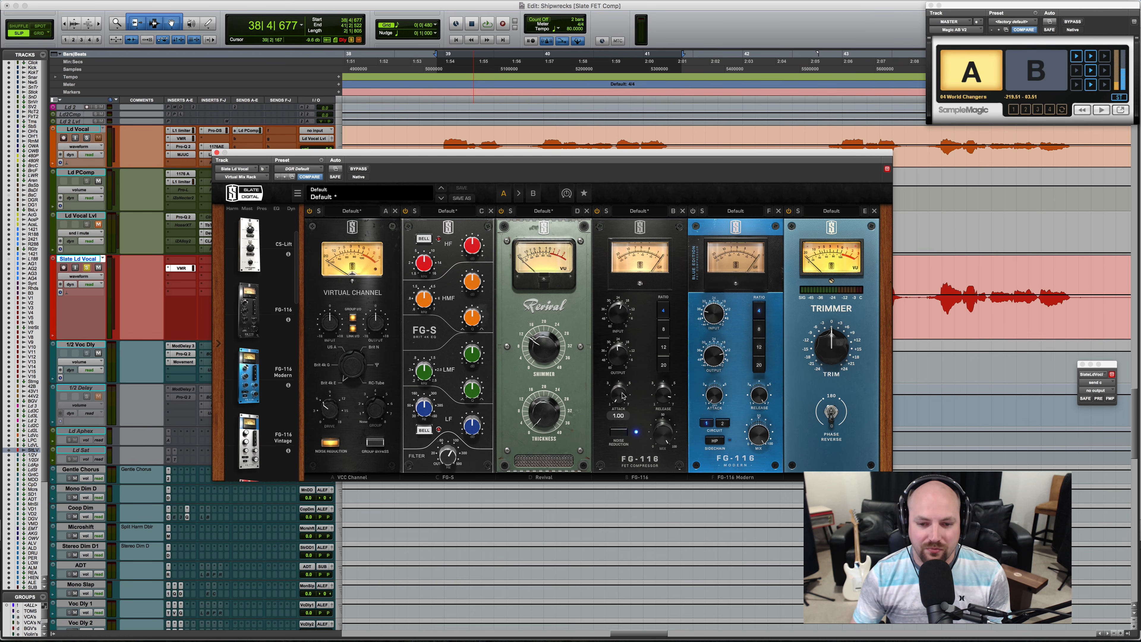
pyautogui.moveTo(622, 395); pyautogui.dragTo(623, 372)
pyautogui.moveTo(625, 363)
pyautogui.press('space')
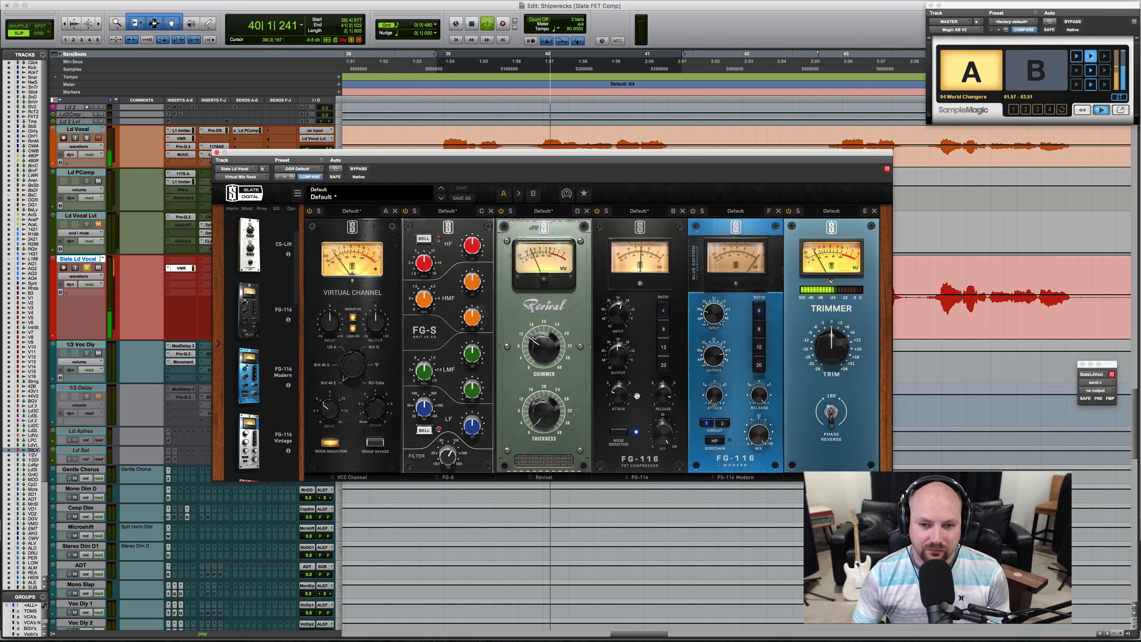
pyautogui.moveTo(616, 395); pyautogui.dragTo(615, 400)
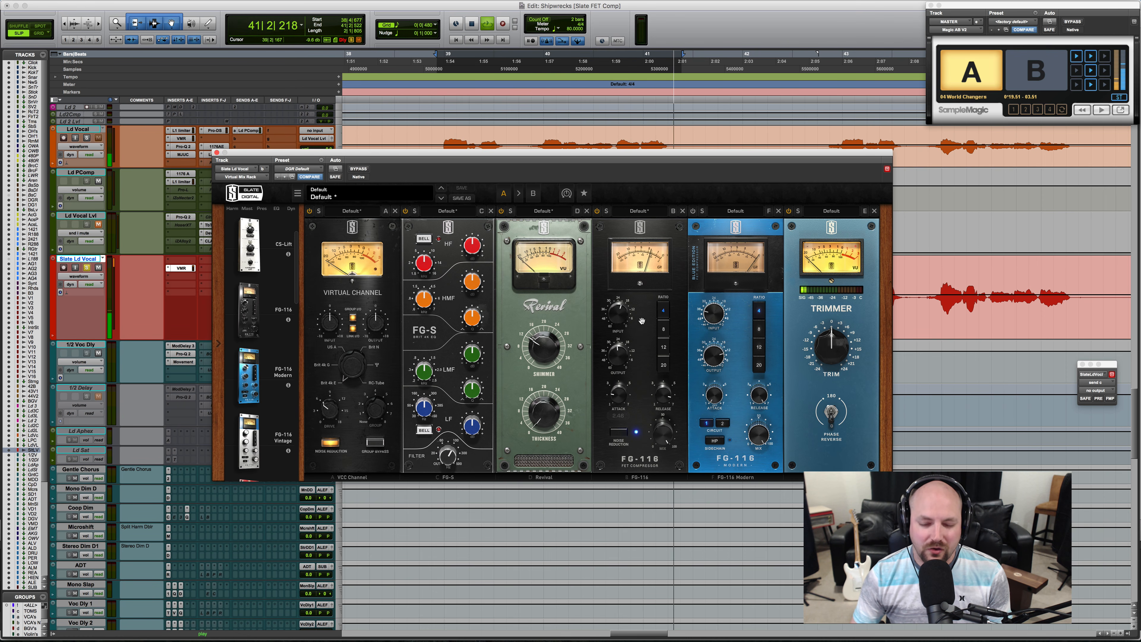
# Bypass and re-enable the black FG-116 during playback to compare the compressed and uncompressed vocal.
pyautogui.click(597, 211)
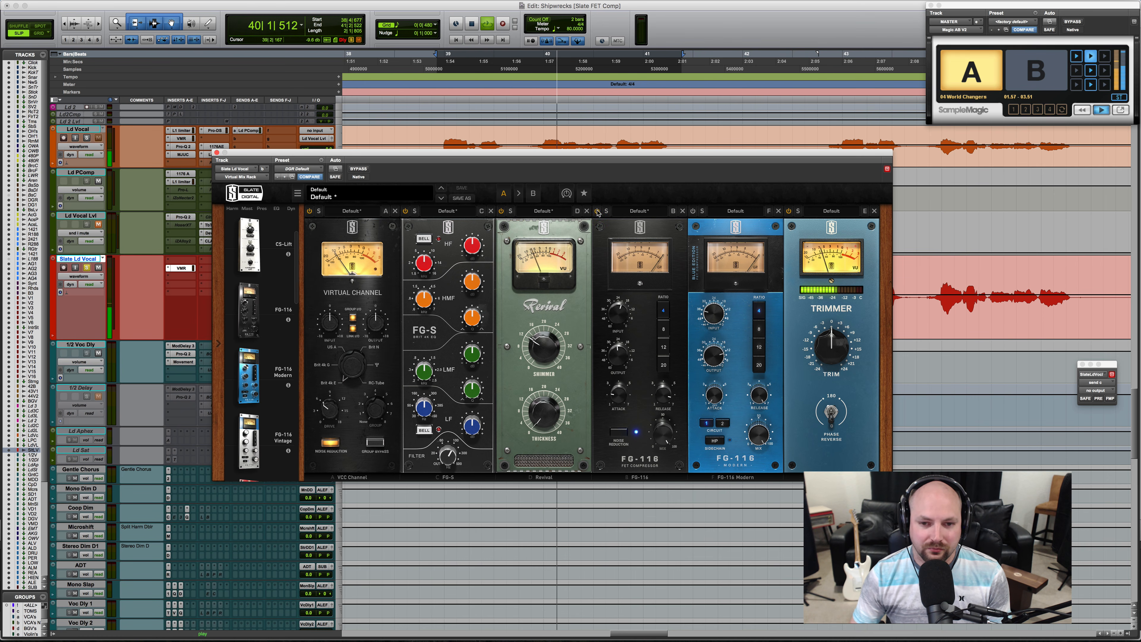
pyautogui.click(596, 212)
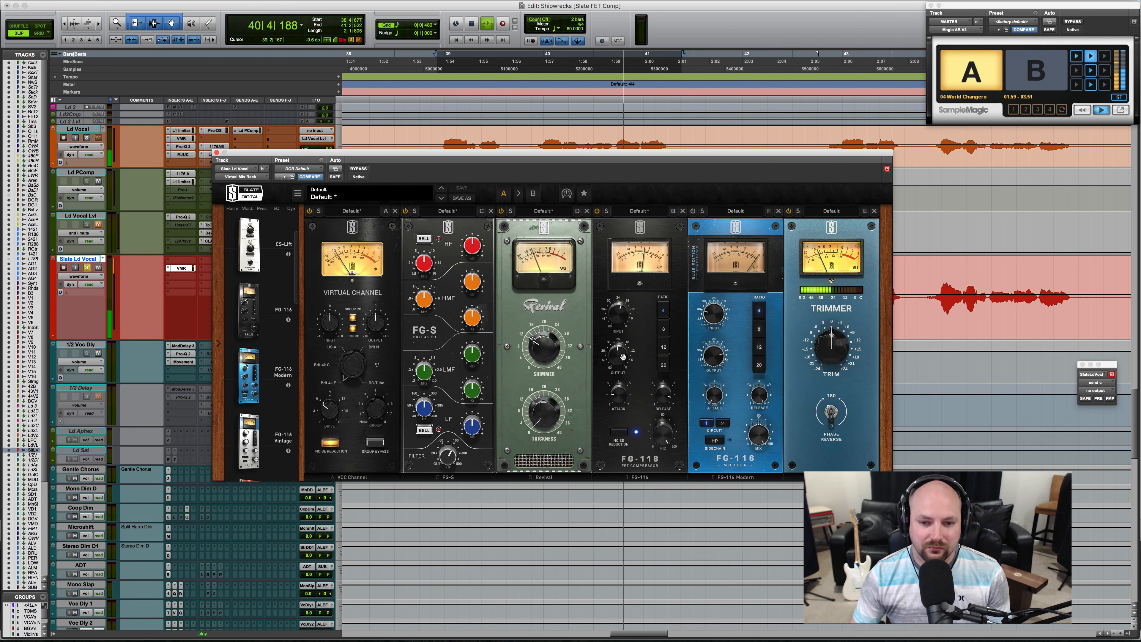
pyautogui.press('space')
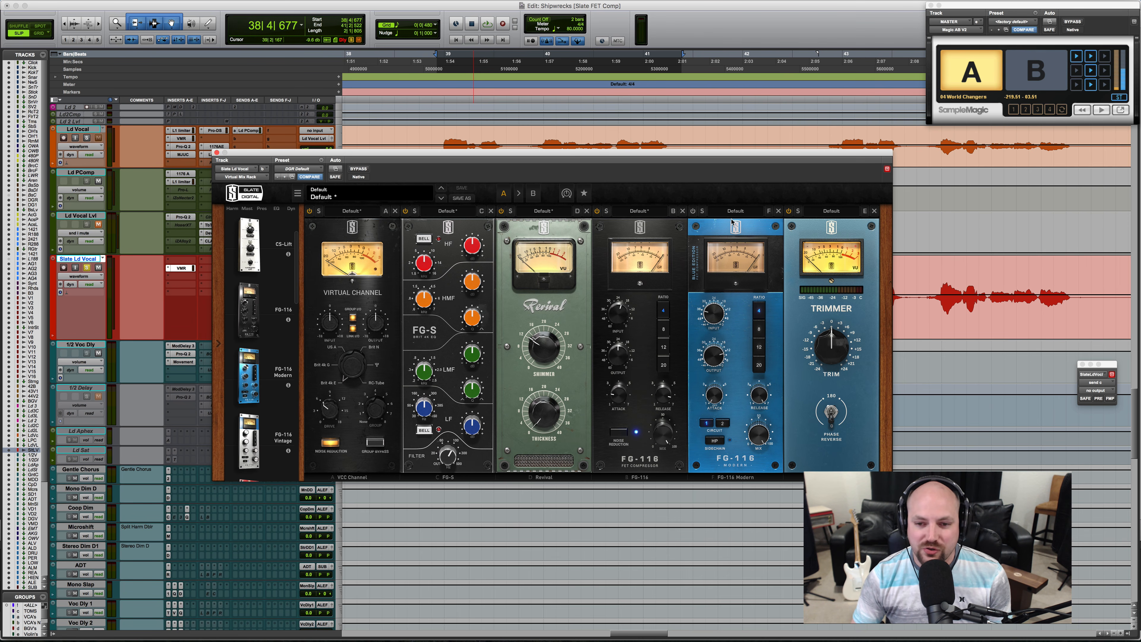
# Switch on the FG-116 Modern compressor and toggle its sidechain high-pass filter on and off.
pyautogui.click(693, 211)
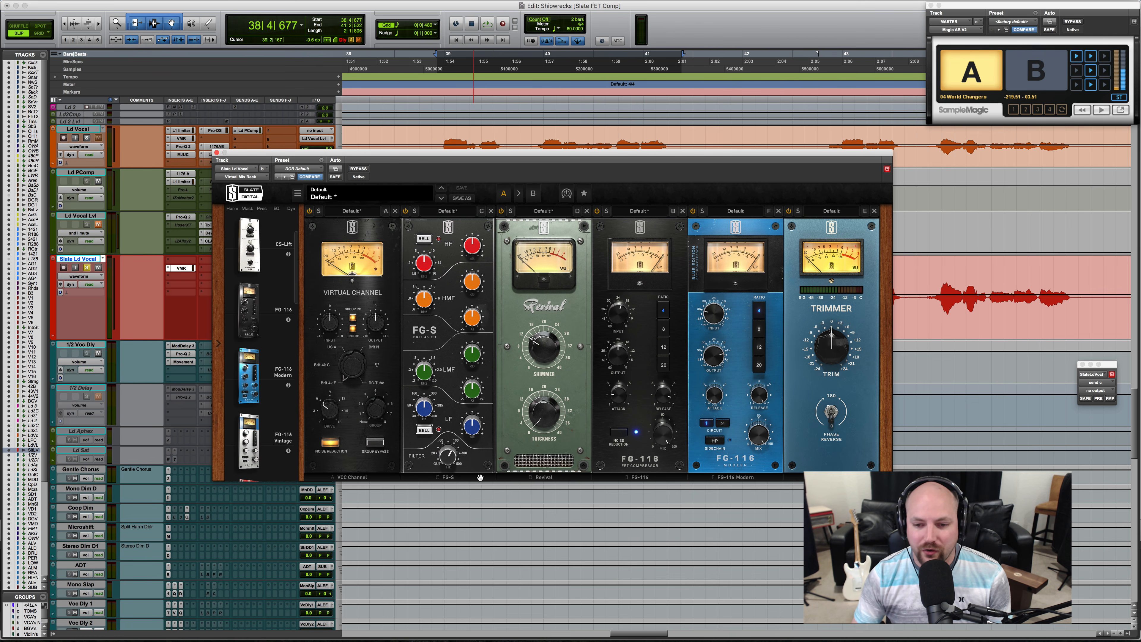
pyautogui.click(713, 441)
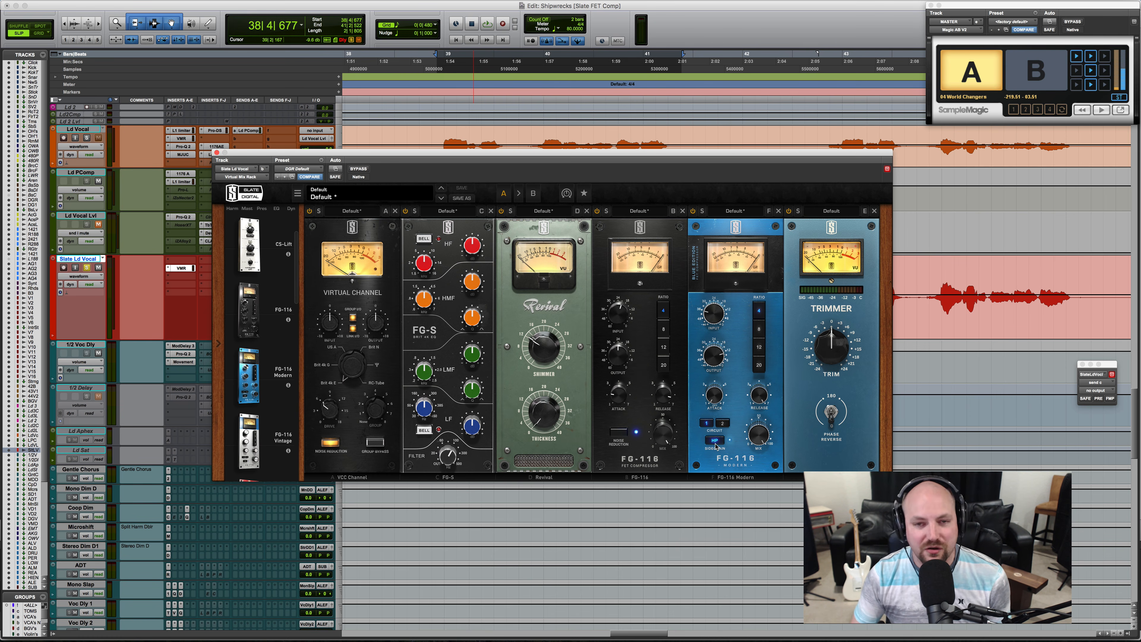
pyautogui.click(715, 445)
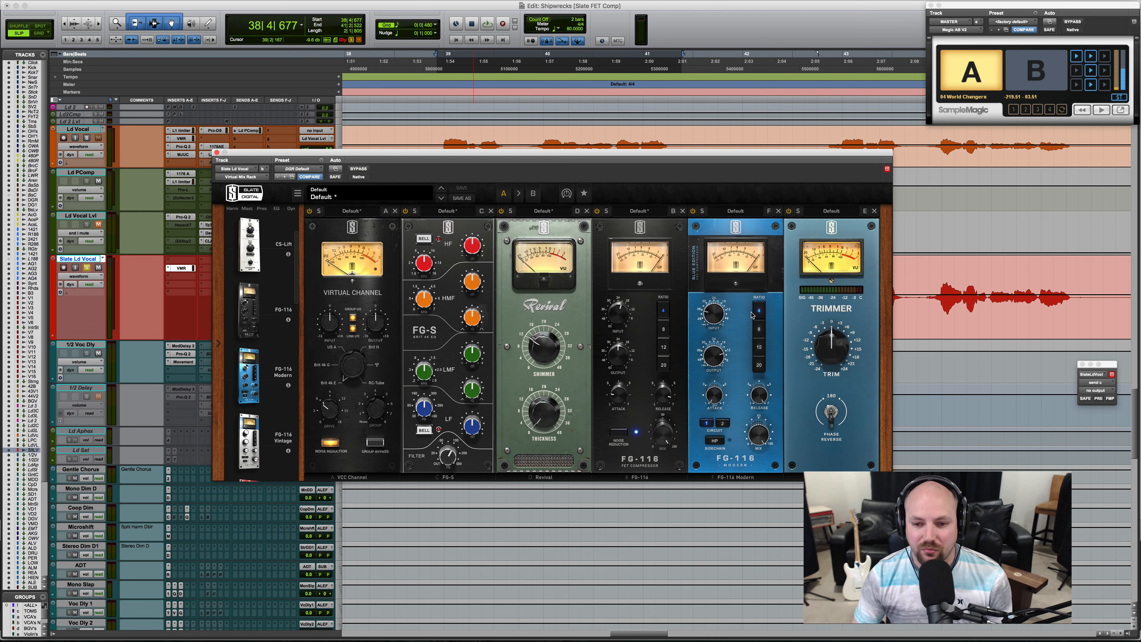
# Adjust the FG-116 Modern's output, set its input to about -23.3 dB, and choose the 8 ratio.
pyautogui.moveTo(722, 316)
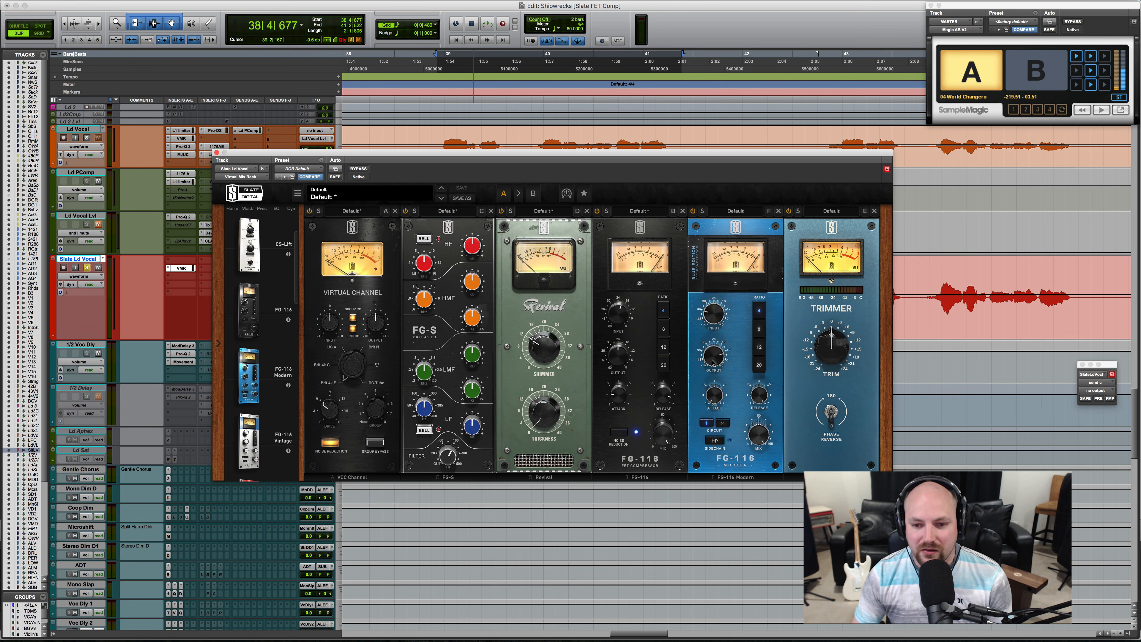
pyautogui.moveTo(713, 362); pyautogui.dragTo(707, 372)
pyautogui.moveTo(705, 319); pyautogui.dragTo(705, 295)
pyautogui.click(761, 330)
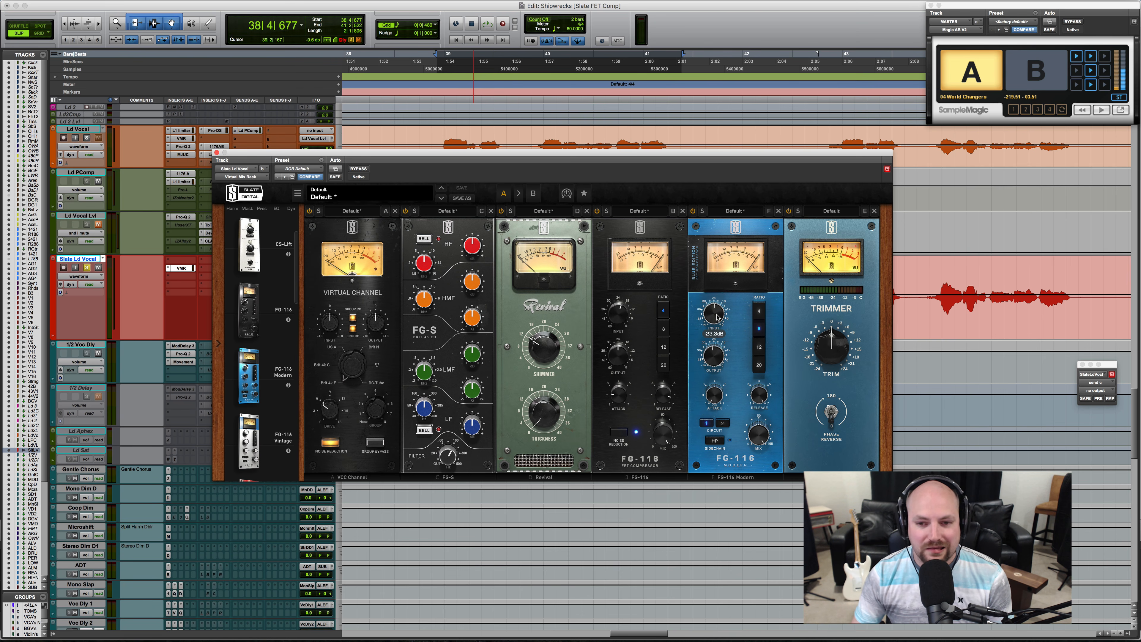
# During playback, raise the FG-116 Modern's input to about -12.5 dB and increase its attack from the minimum.
pyautogui.press('space')
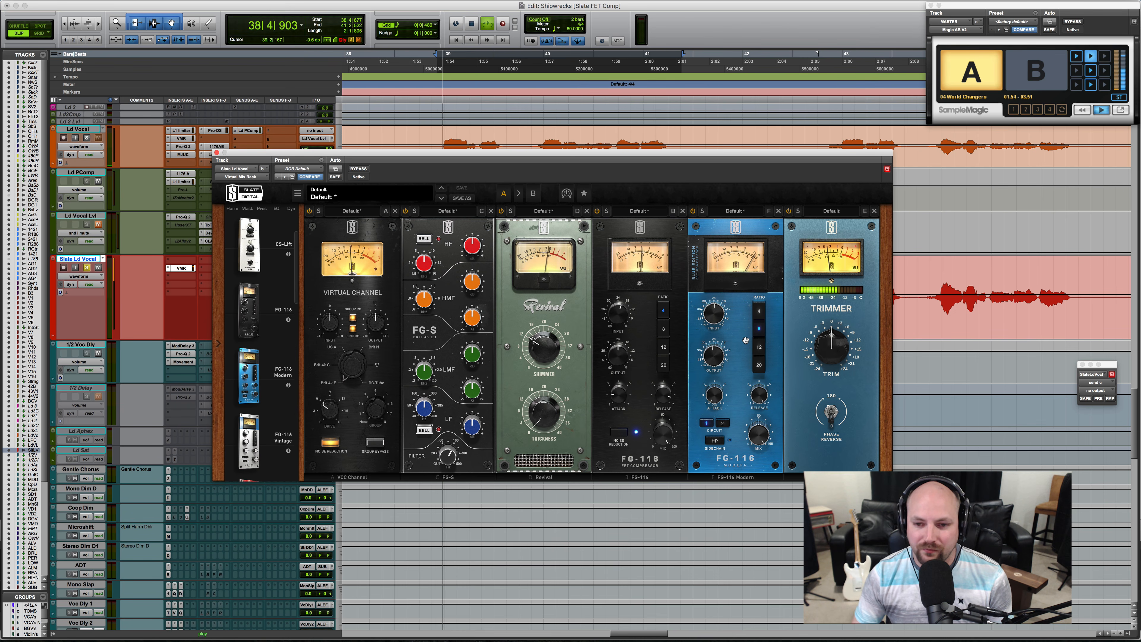
pyautogui.moveTo(719, 318); pyautogui.dragTo(711, 307)
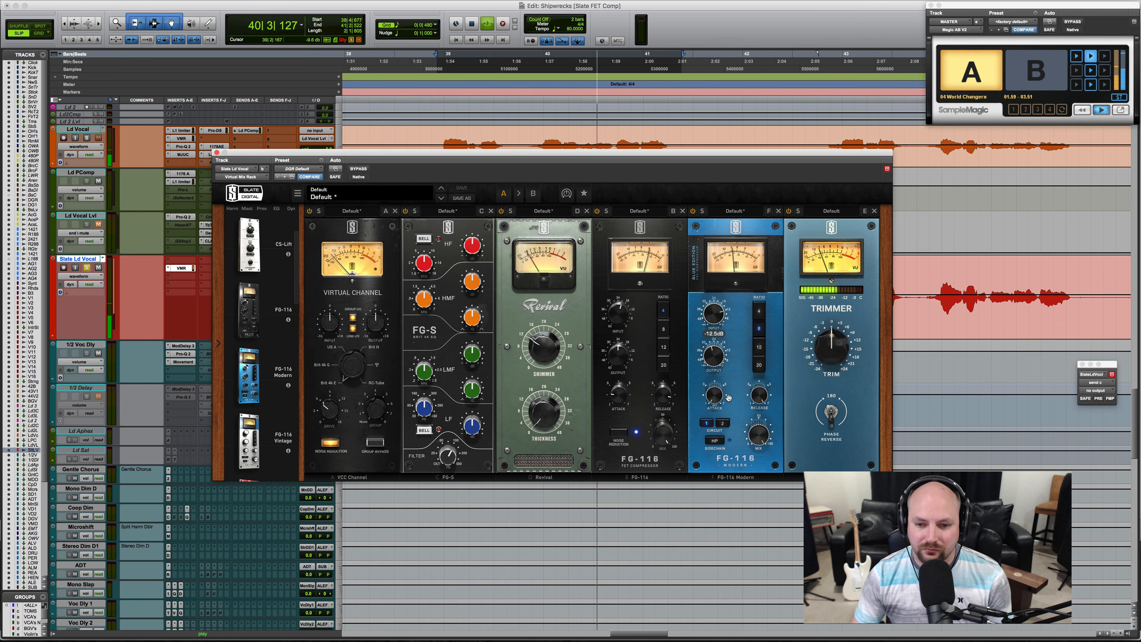
pyautogui.moveTo(715, 394)
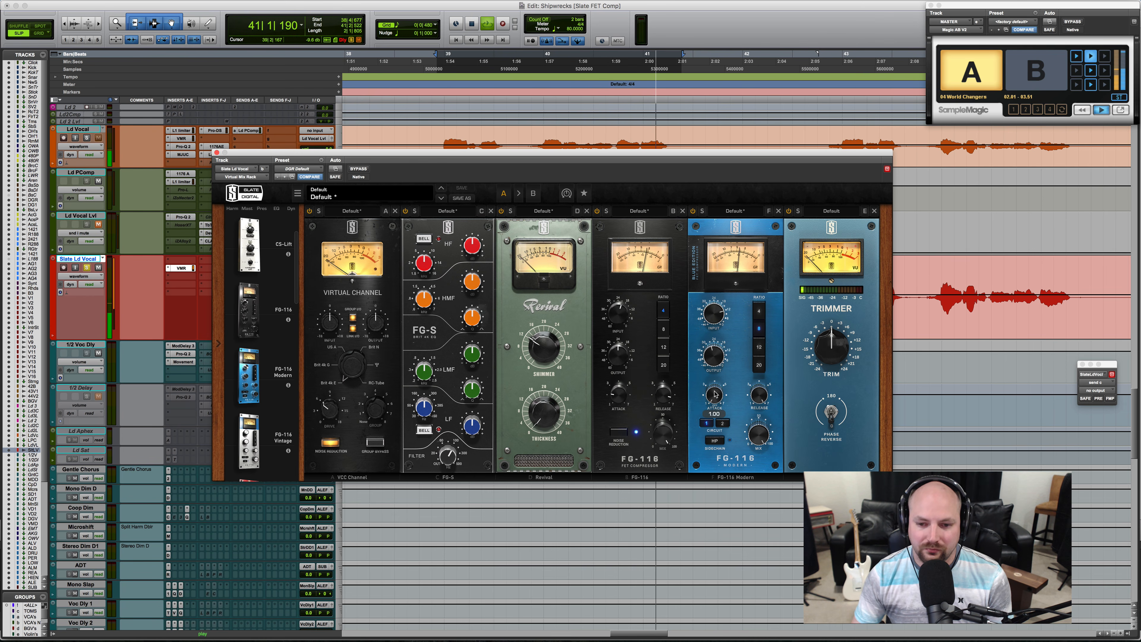
pyautogui.moveTo(715, 394); pyautogui.dragTo(713, 368)
pyautogui.press('space')
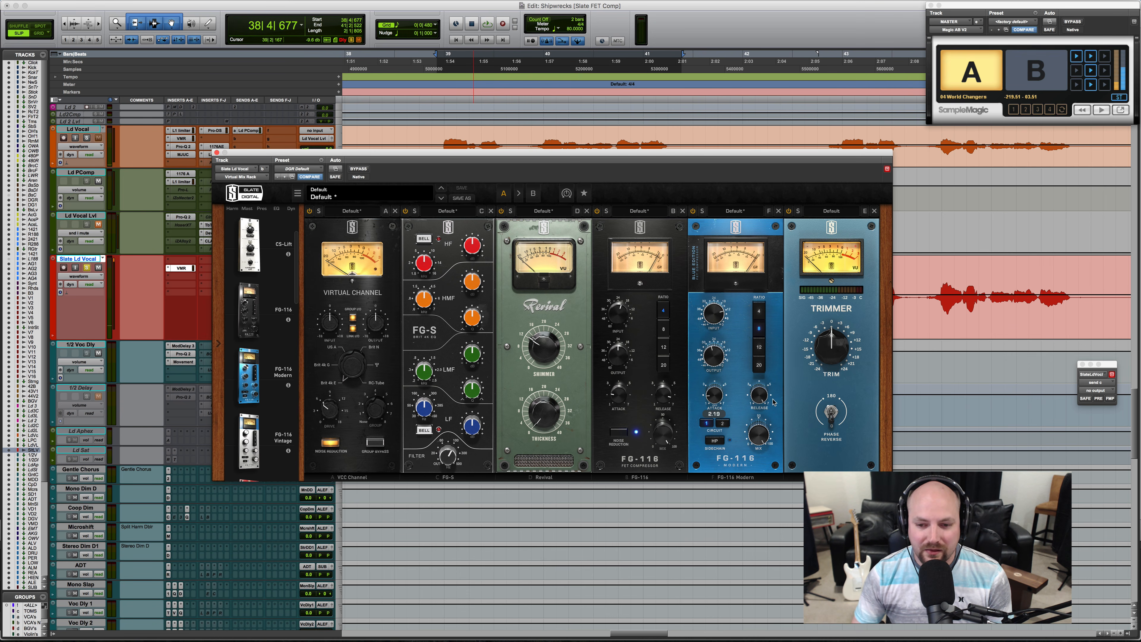
# Play the soloed chorus vocal to audition the FG-116 Modern's attack and release settings.
pyautogui.moveTo(763, 400)
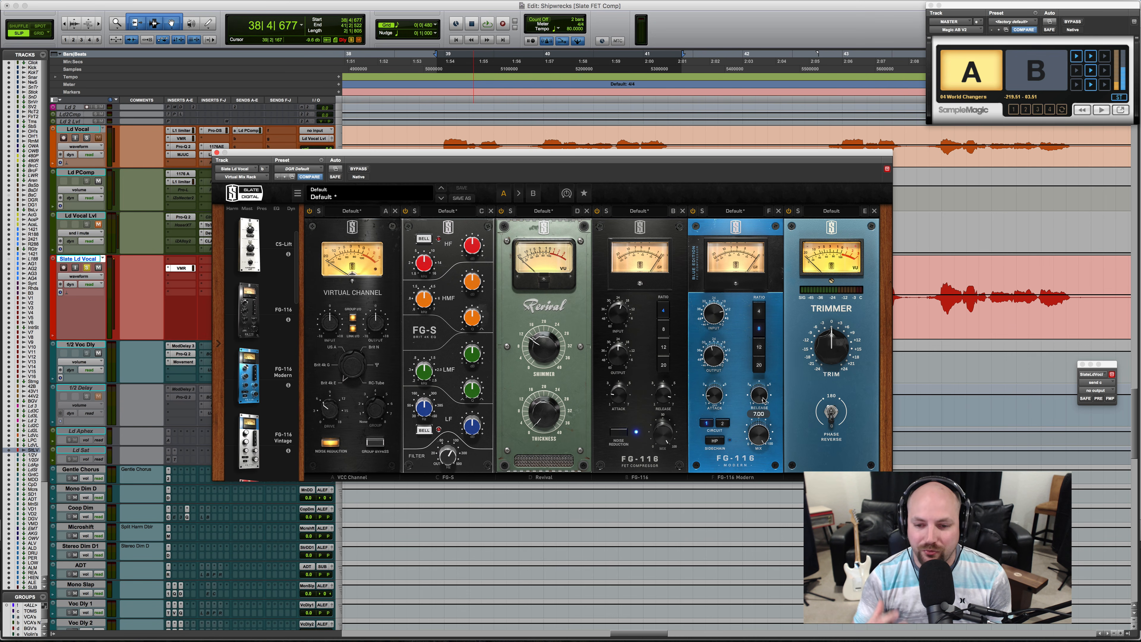
pyautogui.press('space')
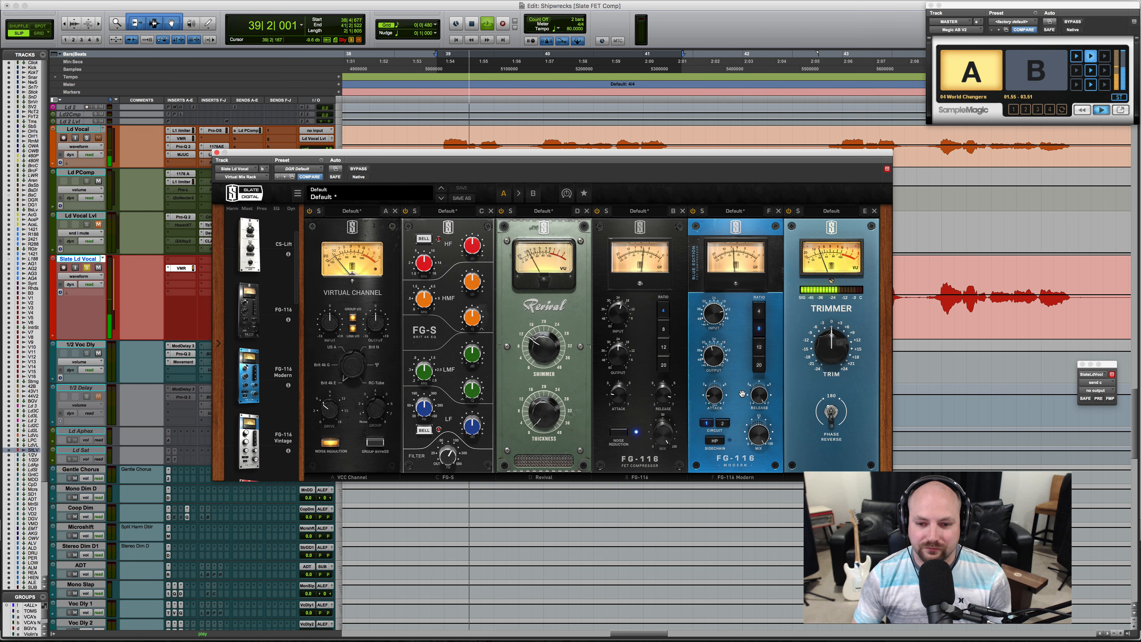
pyautogui.moveTo(714, 401)
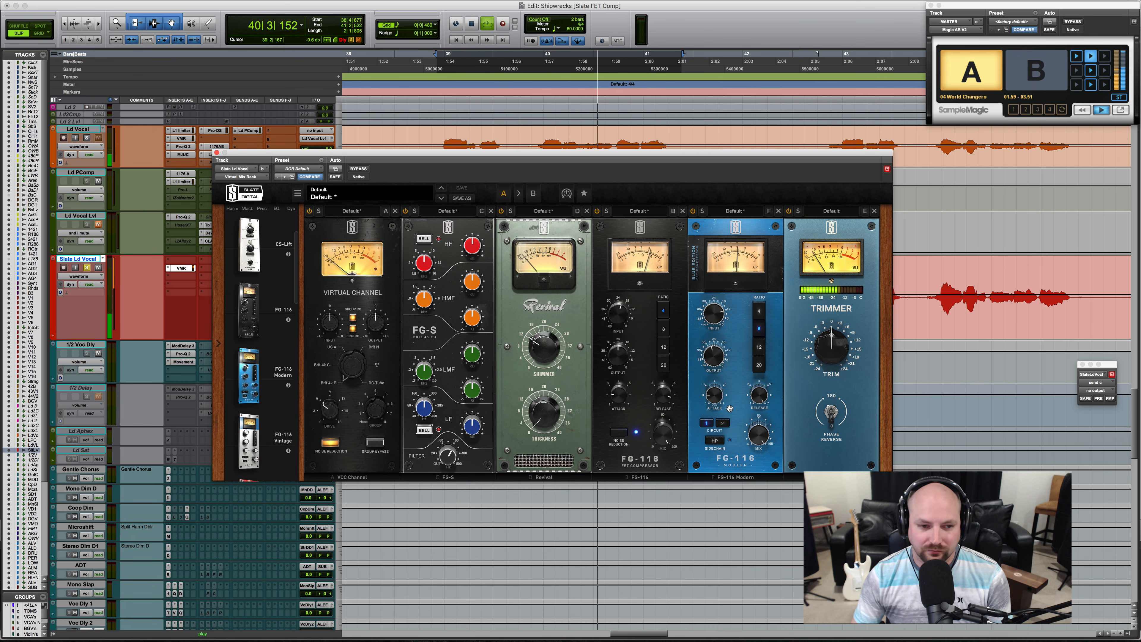
pyautogui.press('space')
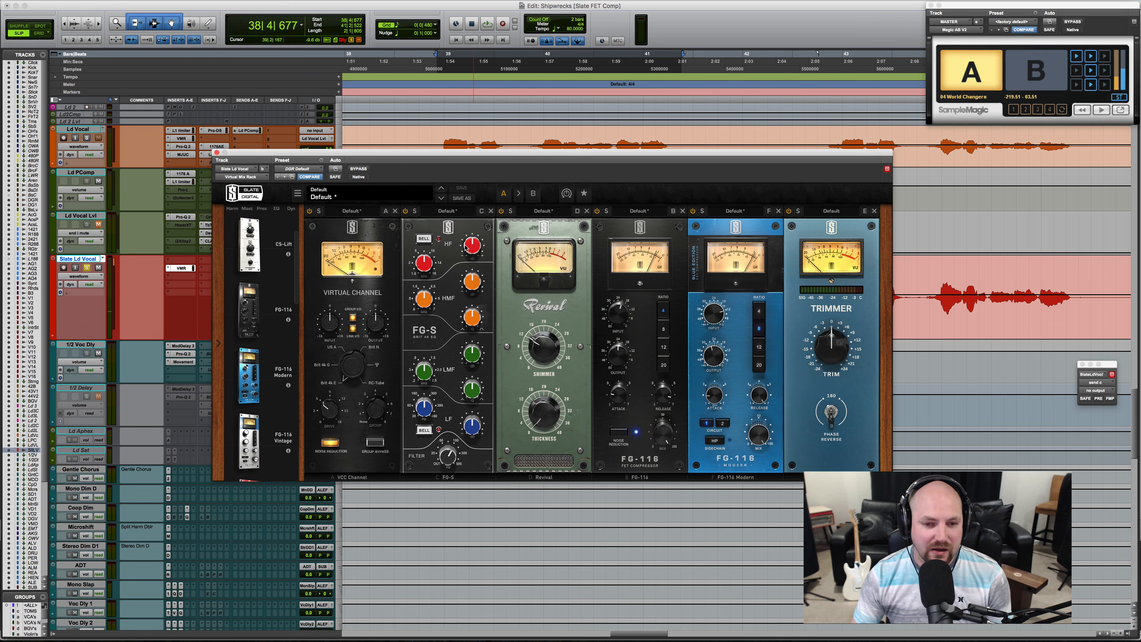
# Boost the FG-S equalizer's HF gain to about +3.8 dB while the soloed vocal plays.
pyautogui.moveTo(465, 246)
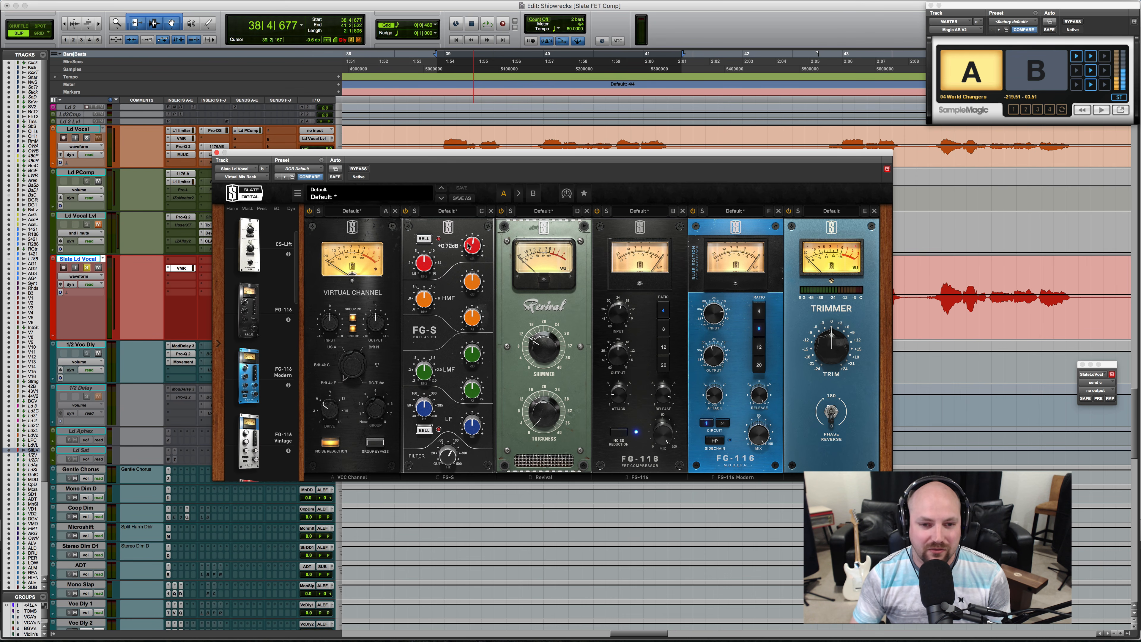
pyautogui.press('space')
pyautogui.moveTo(469, 244); pyautogui.dragTo(466, 238)
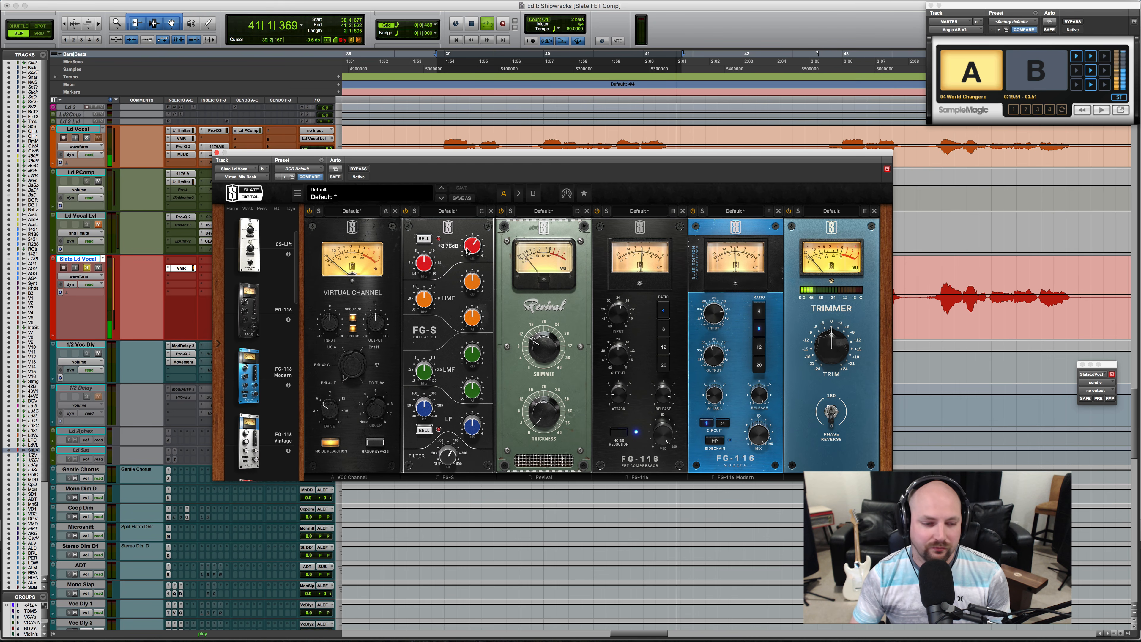
pyautogui.click(218, 155)
pyautogui.press('space')
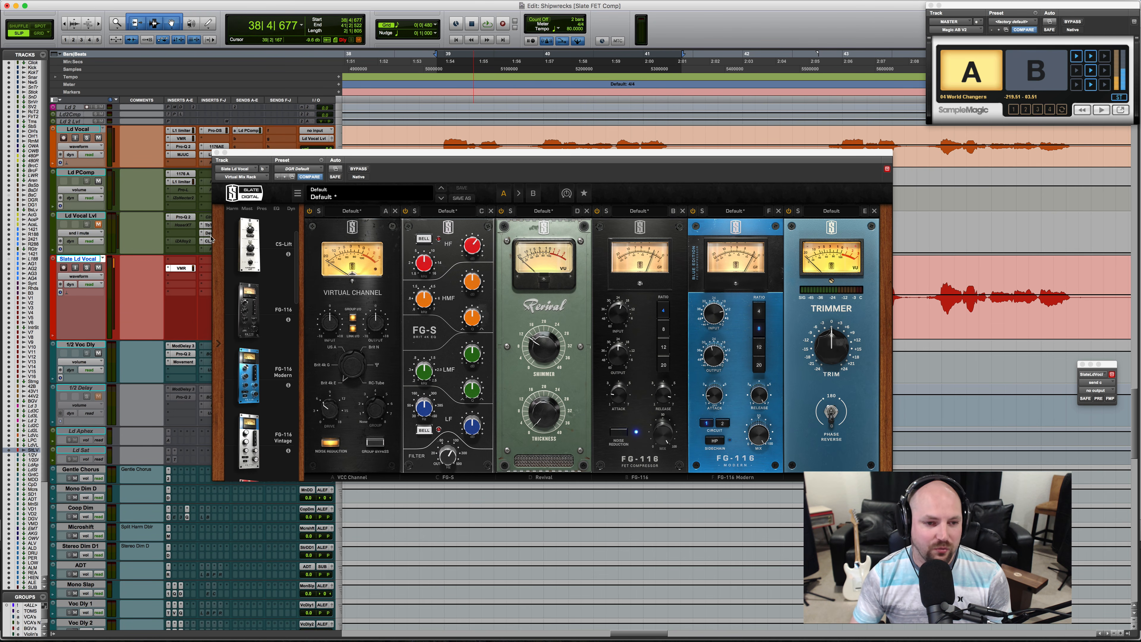
# Move the rack window clear of the lead vocal clips and compare the FG-116 Modern bypassed and engaged in the full mix.
pyautogui.moveTo(248, 154); pyautogui.dragTo(256, 197)
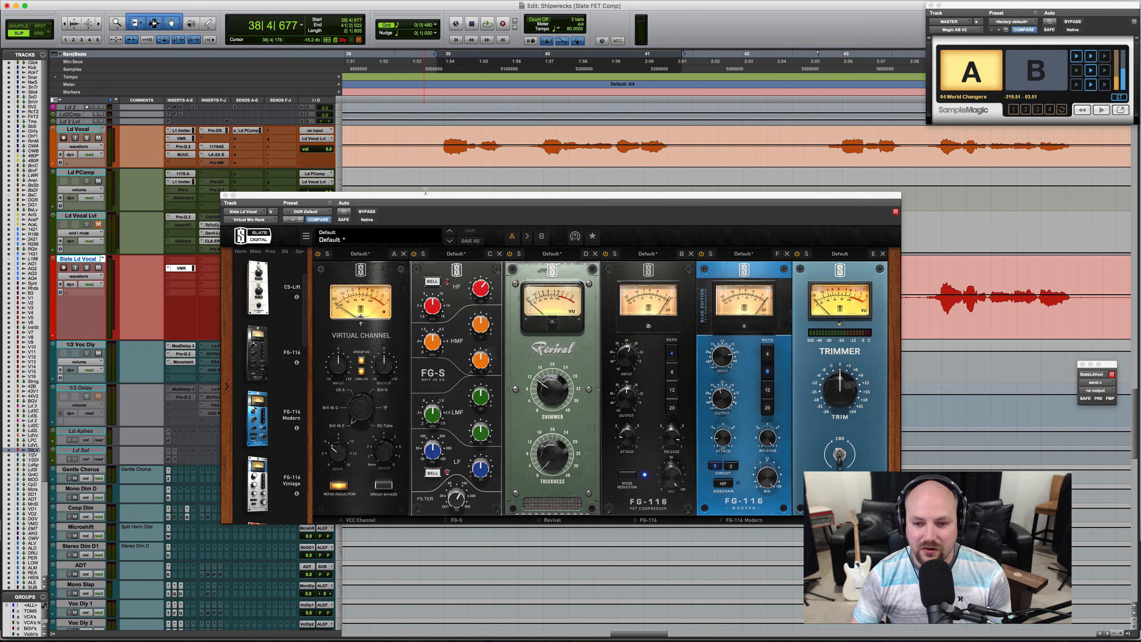
pyautogui.press('space')
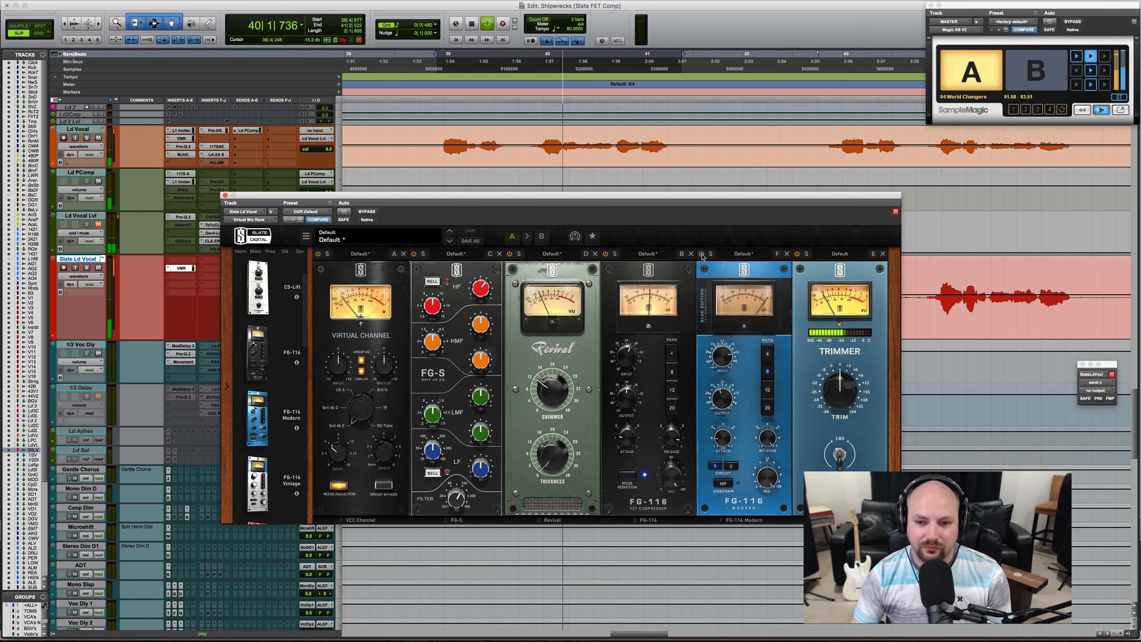
pyautogui.click(702, 255)
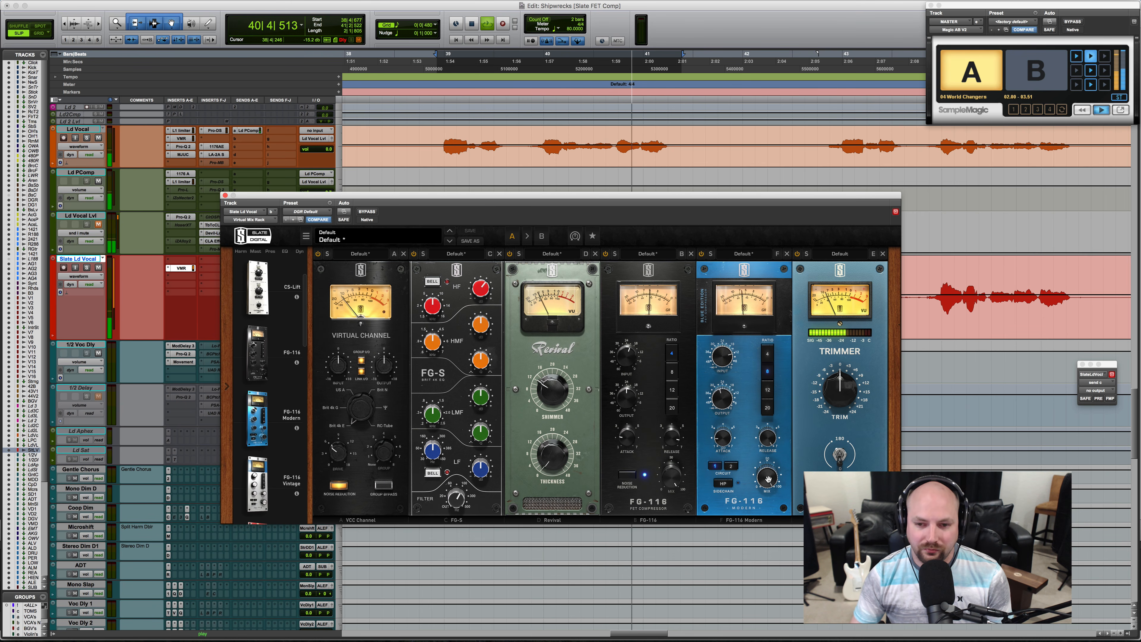
pyautogui.press('space')
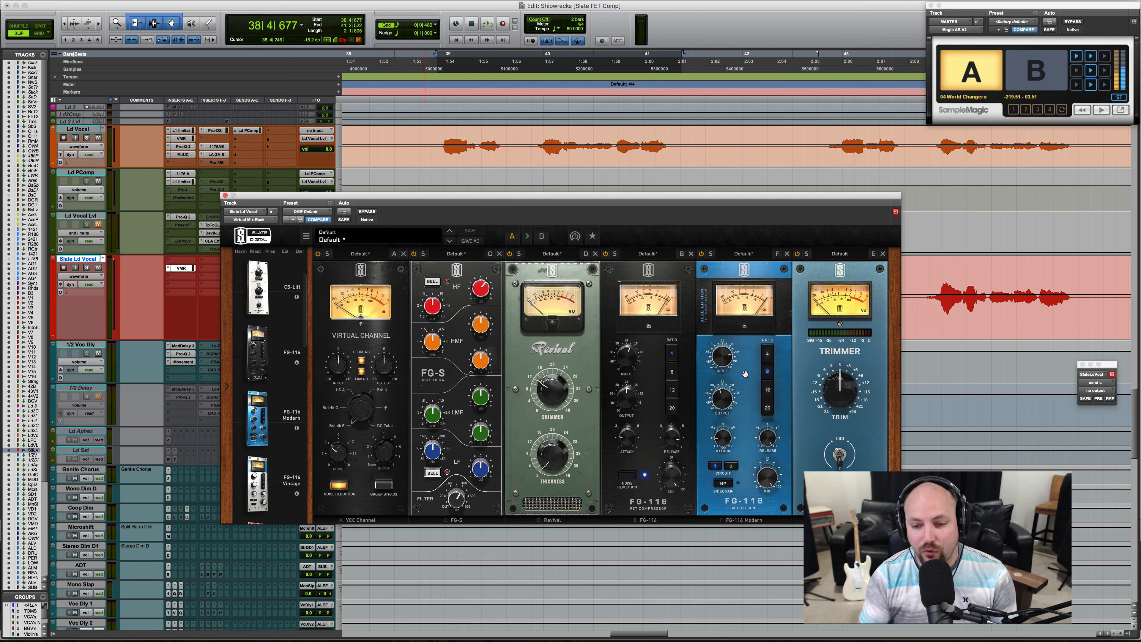
# Try lowering the FG-116 Modern's mix to about 92%.
pyautogui.click(766, 473)
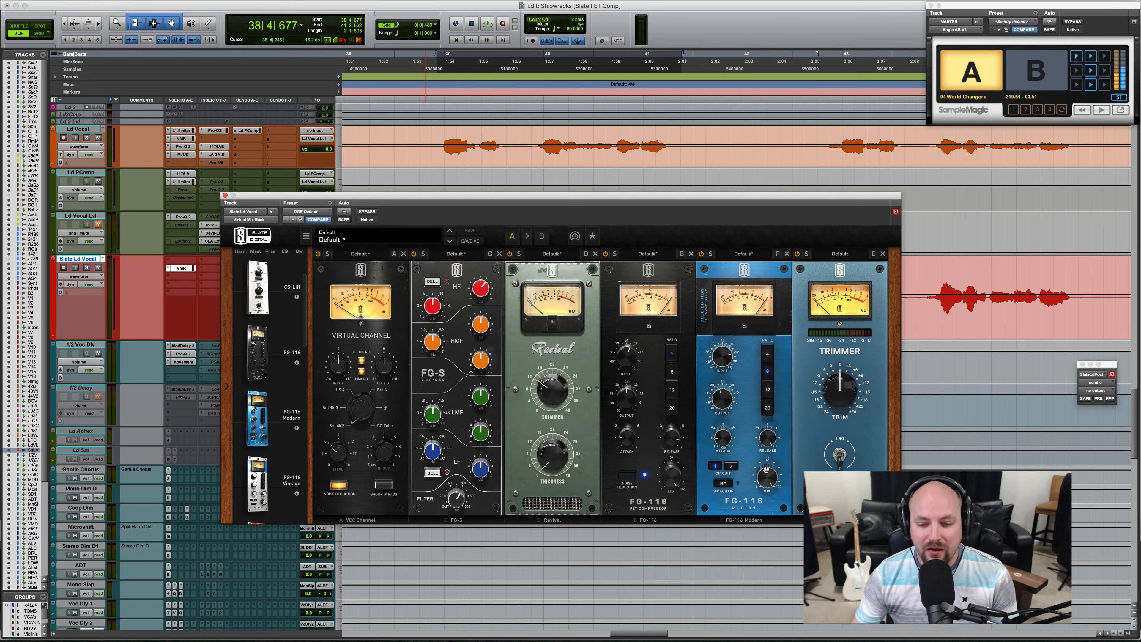
pyautogui.moveTo(766, 470); pyautogui.dragTo(750, 482)
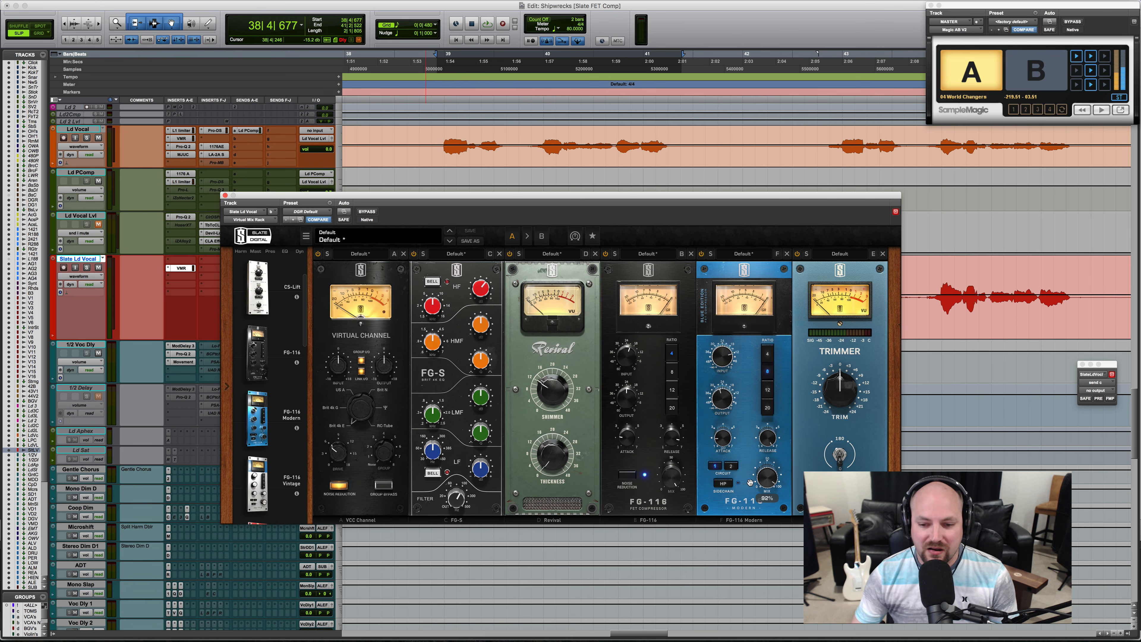
pyautogui.click(773, 479)
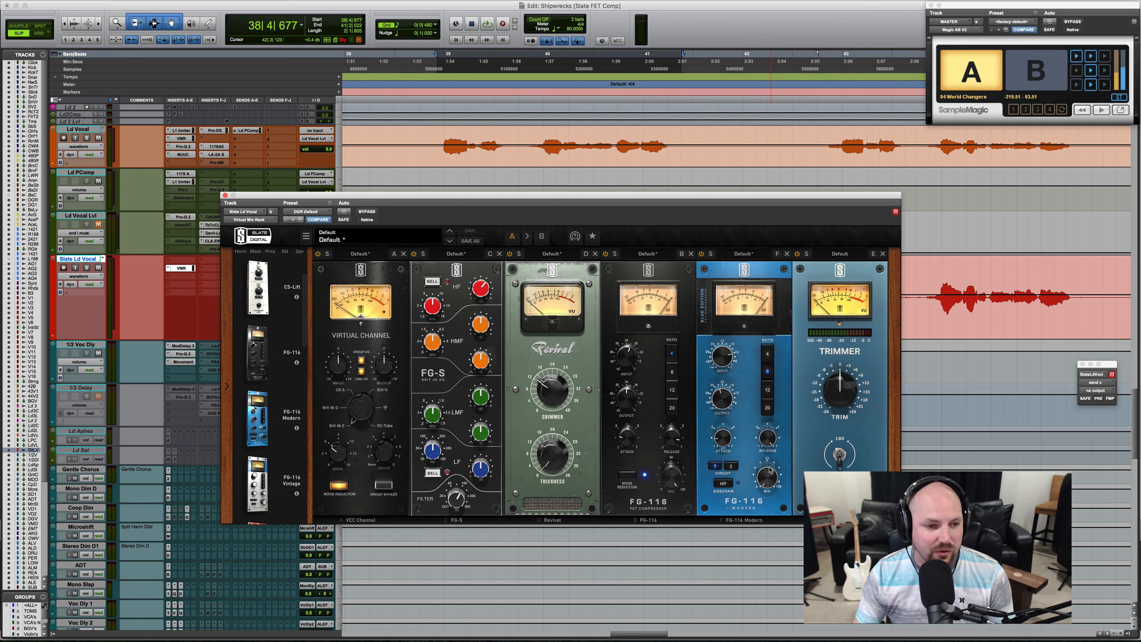
# Solo the Slate Ld Vocal track and bypass the FG-116 Modern during playback to compare the vocal's level and tone.
pyautogui.hotkey('shift', 's')
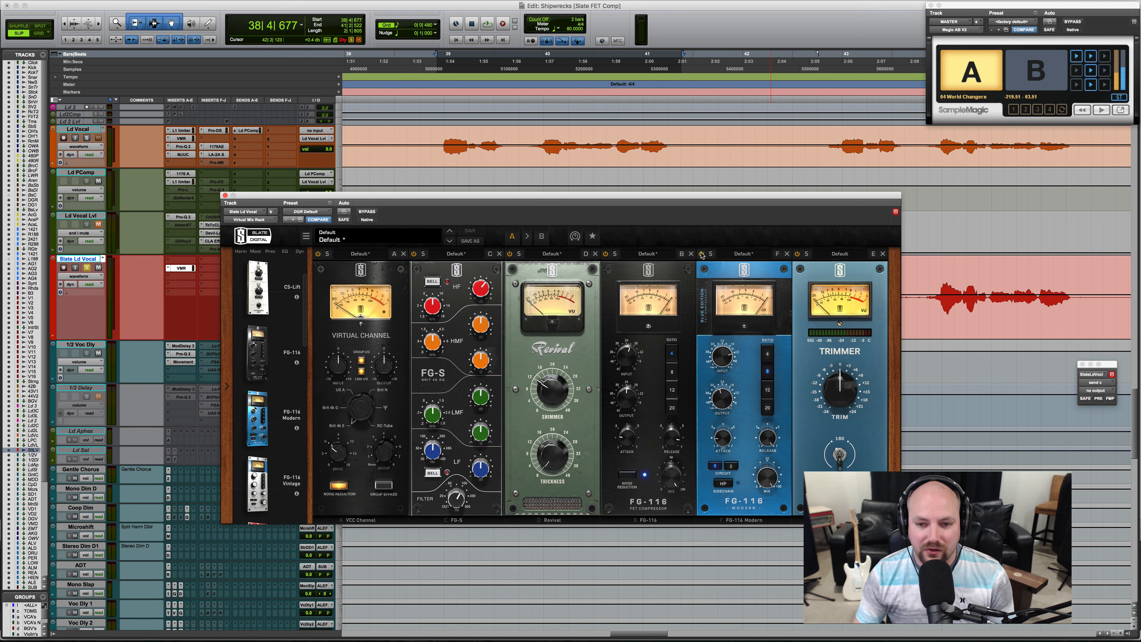
pyautogui.press('space')
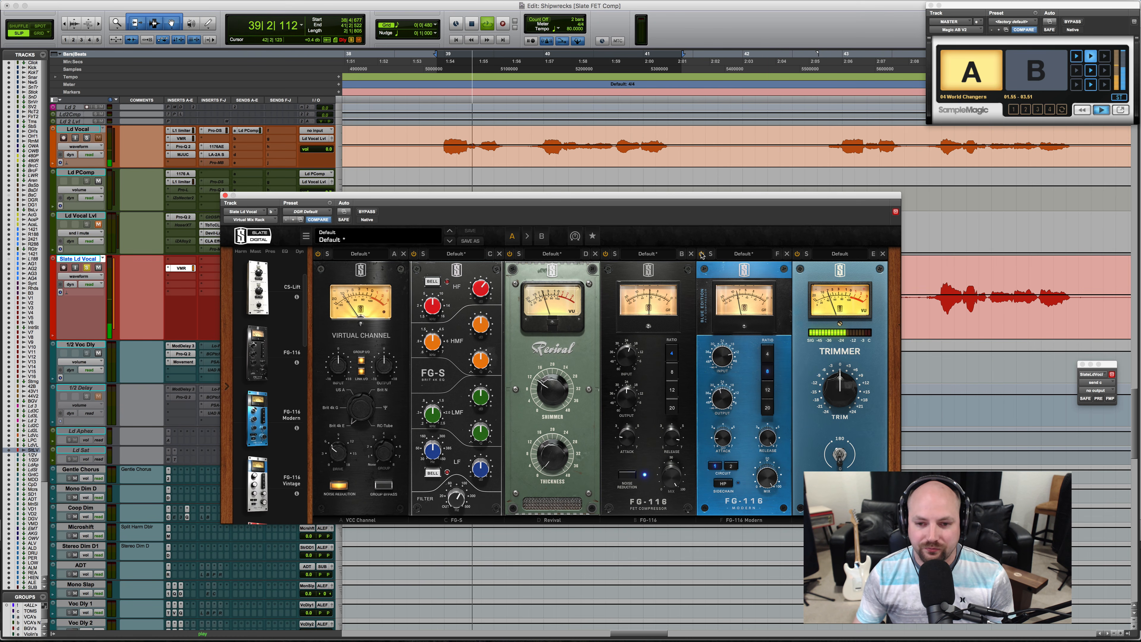
pyautogui.click(701, 254)
pyautogui.press('space')
pyautogui.press('space')
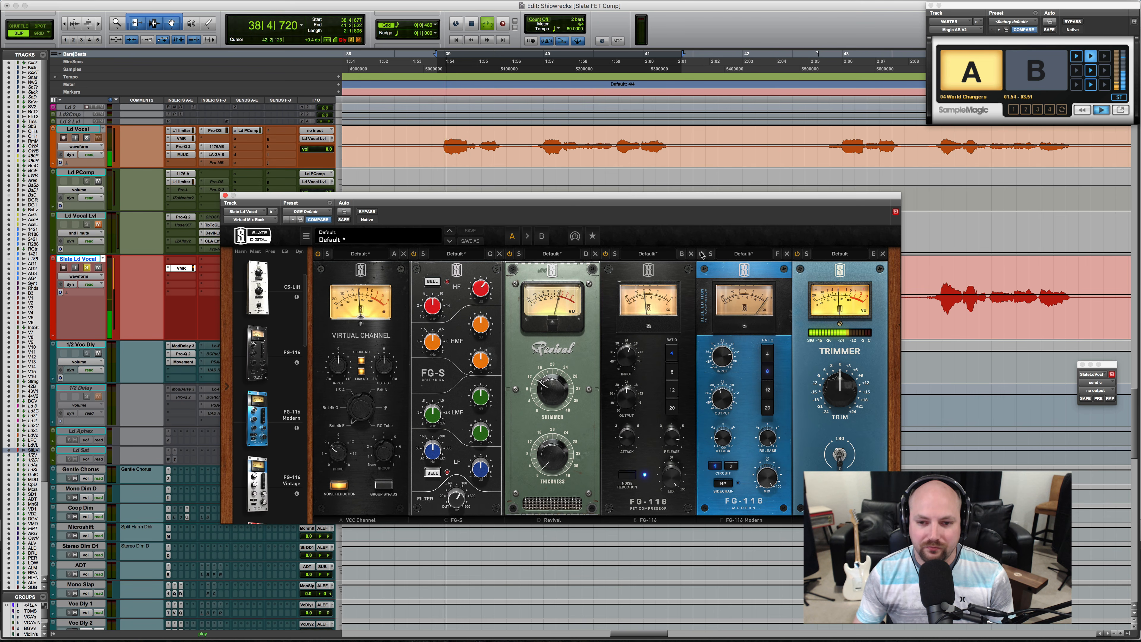
pyautogui.press('space')
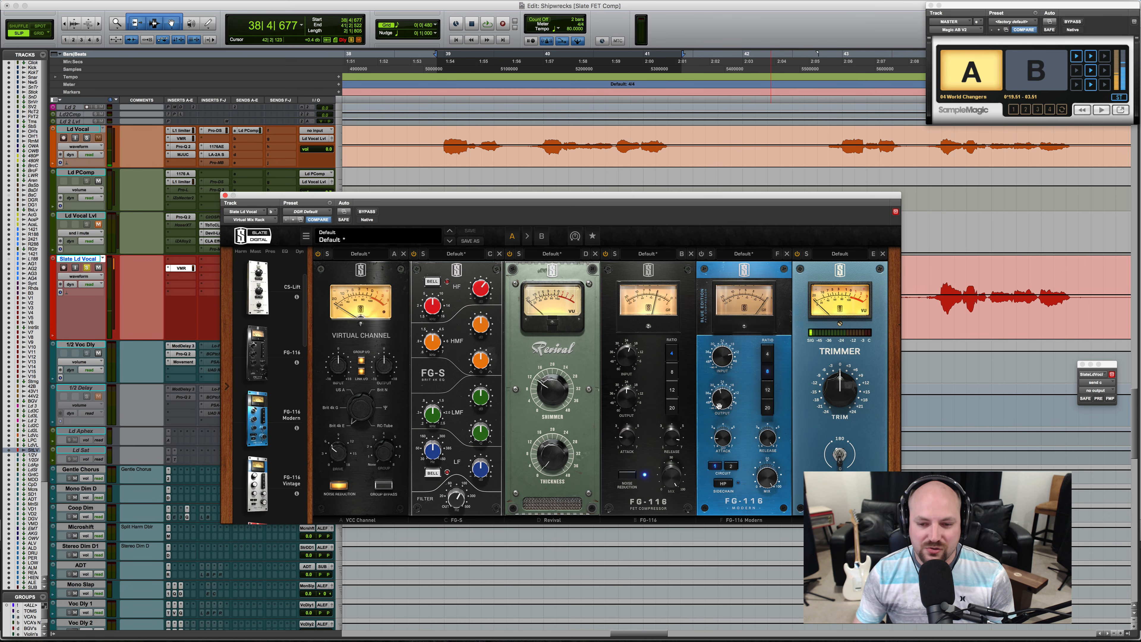
# Set the FG-116 Modern's output to about -27.7 dB and re-enable the compressor while the soloed vocal plays.
pyautogui.moveTo(719, 406); pyautogui.dragTo(717, 406)
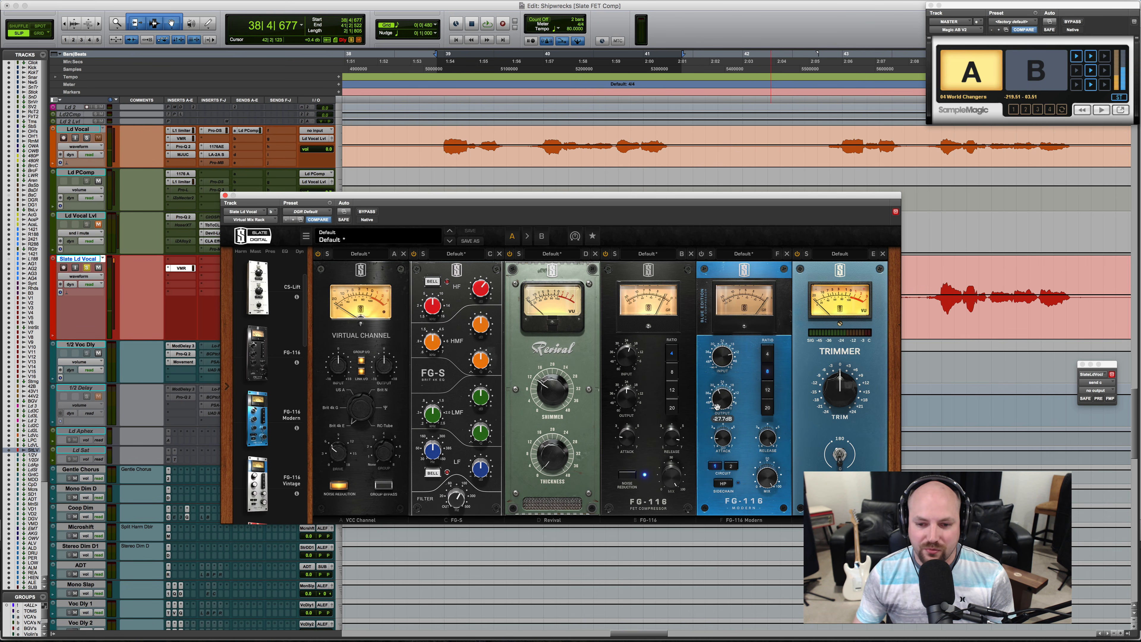
pyautogui.press('space')
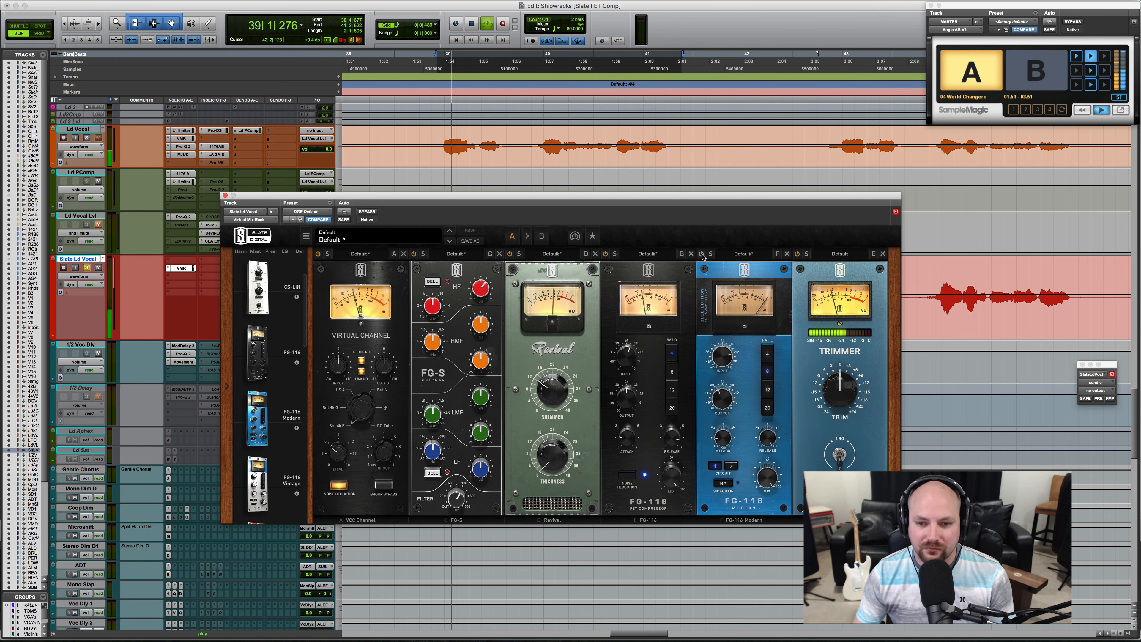
pyautogui.click(701, 254)
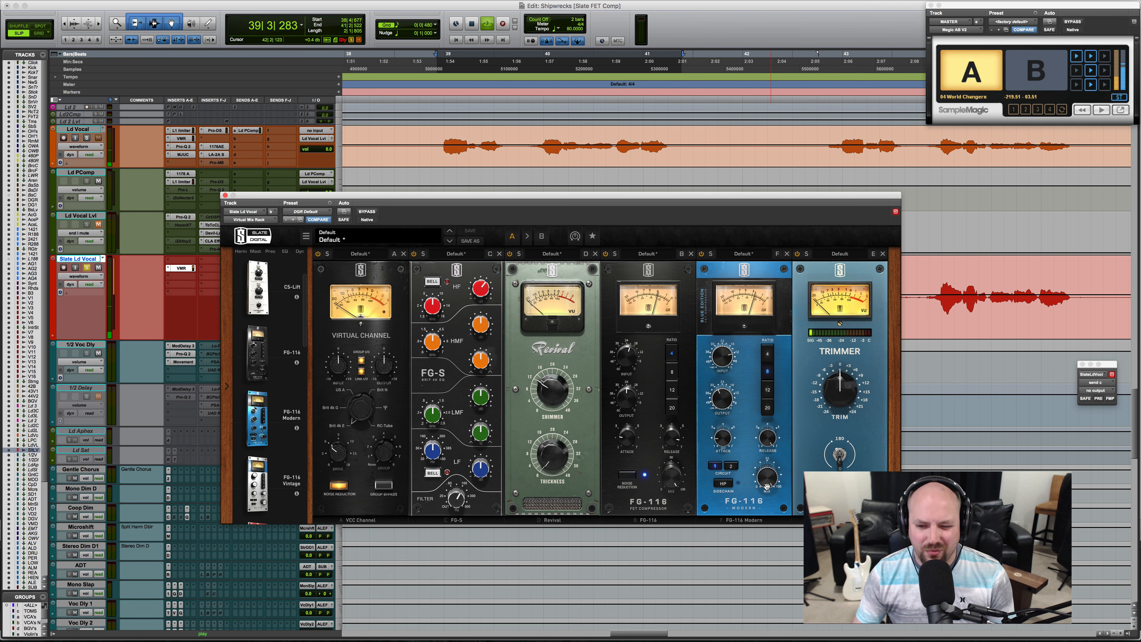
pyautogui.press('space')
# Lower the FG-116 Modern's mix and fine-tune the wet/dry blend while the vocal plays in the full mix.
pyautogui.moveTo(767, 486); pyautogui.dragTo(728, 551)
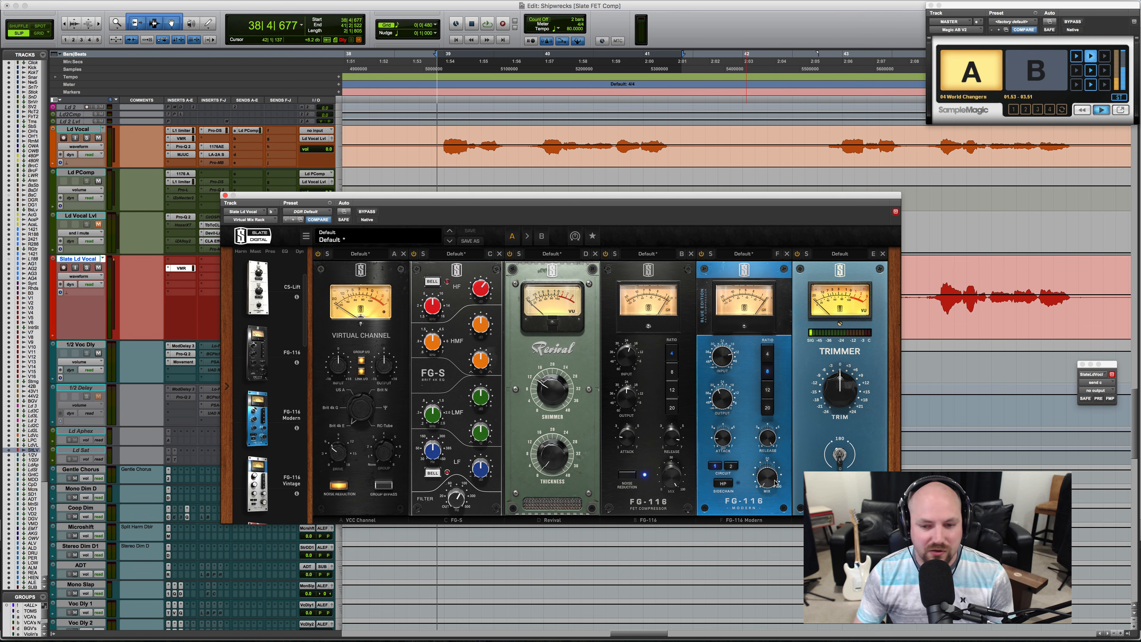
pyautogui.press('space')
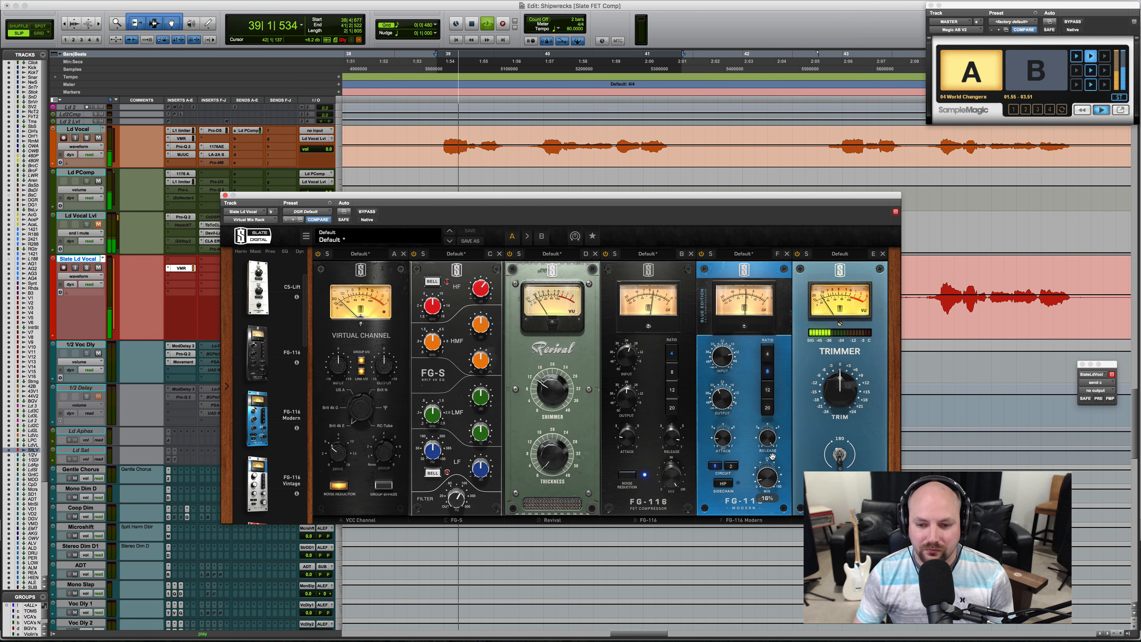
pyautogui.moveTo(771, 469); pyautogui.dragTo(775, 449)
pyautogui.press('space')
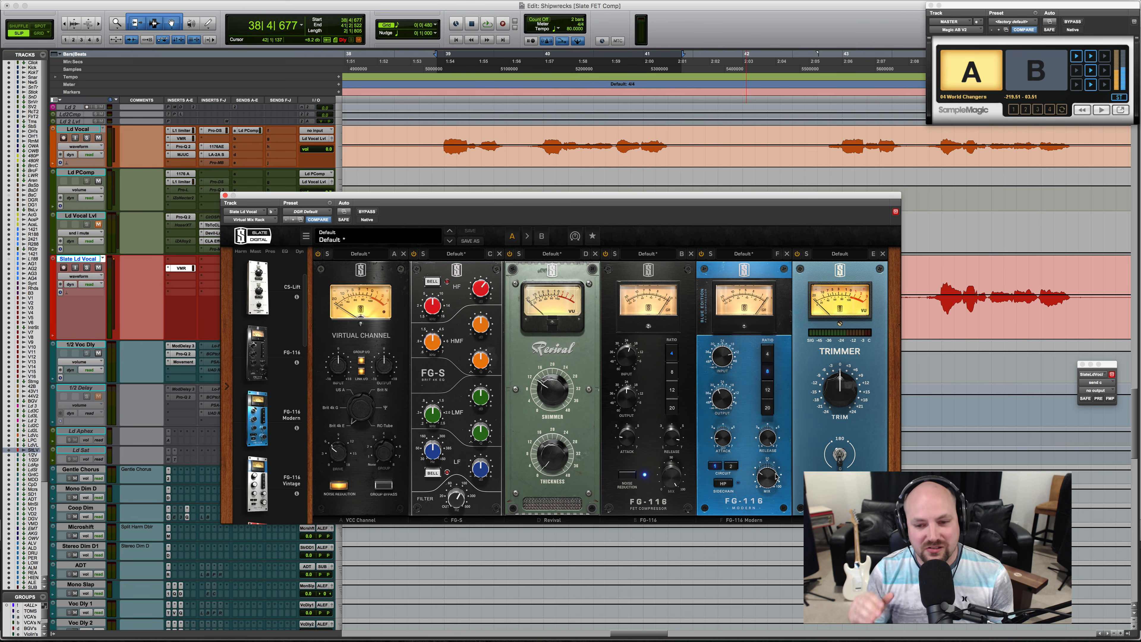
pyautogui.press('space')
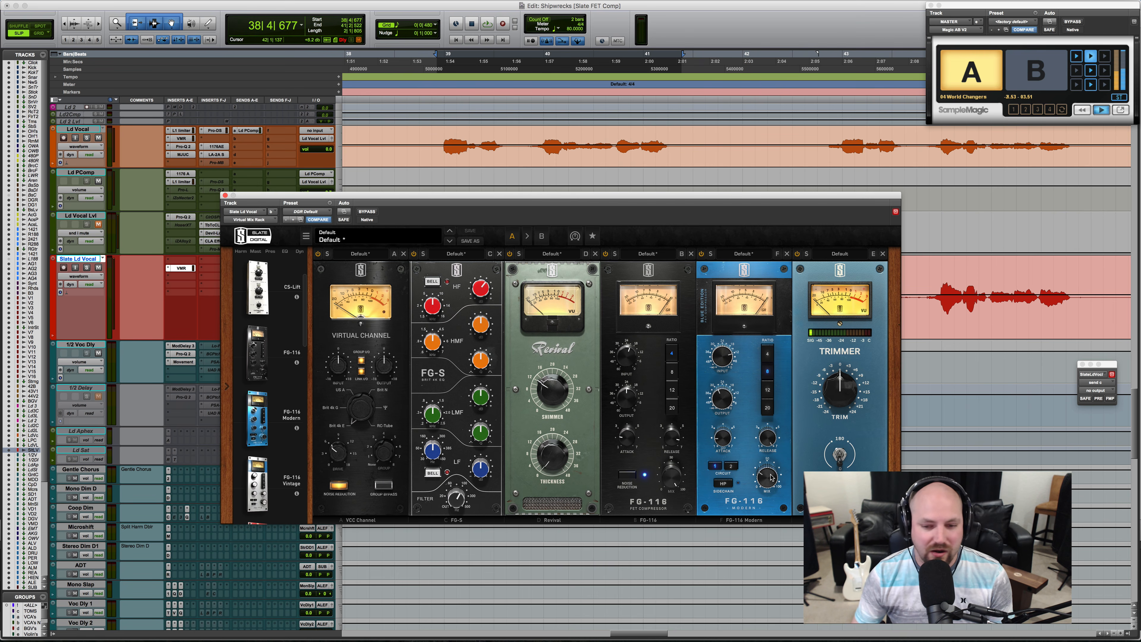
pyautogui.moveTo(771, 477); pyautogui.dragTo(765, 472)
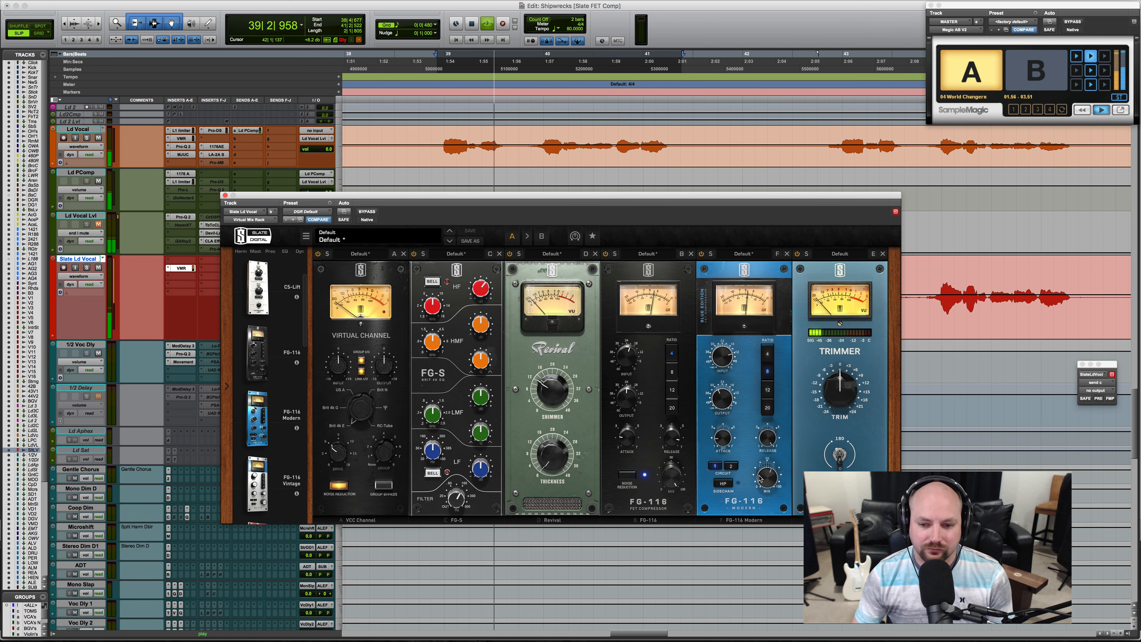
# Replay the chorus in the full mix to compare the vocal with the FG-116 Modern bypassed and engaged.
pyautogui.press('space')
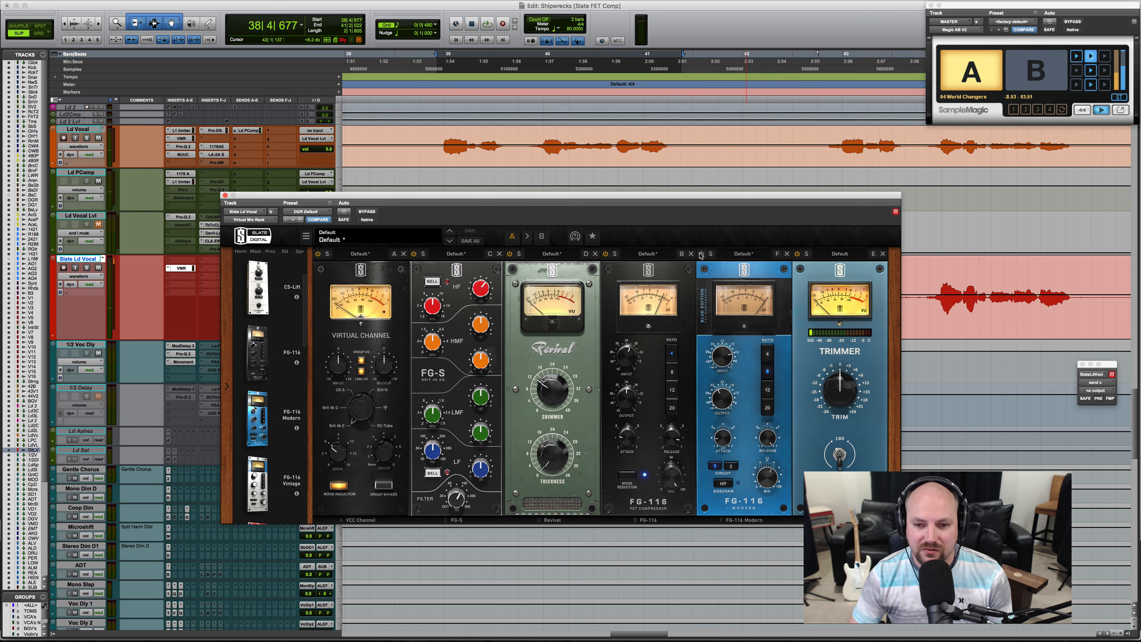
pyautogui.press('space')
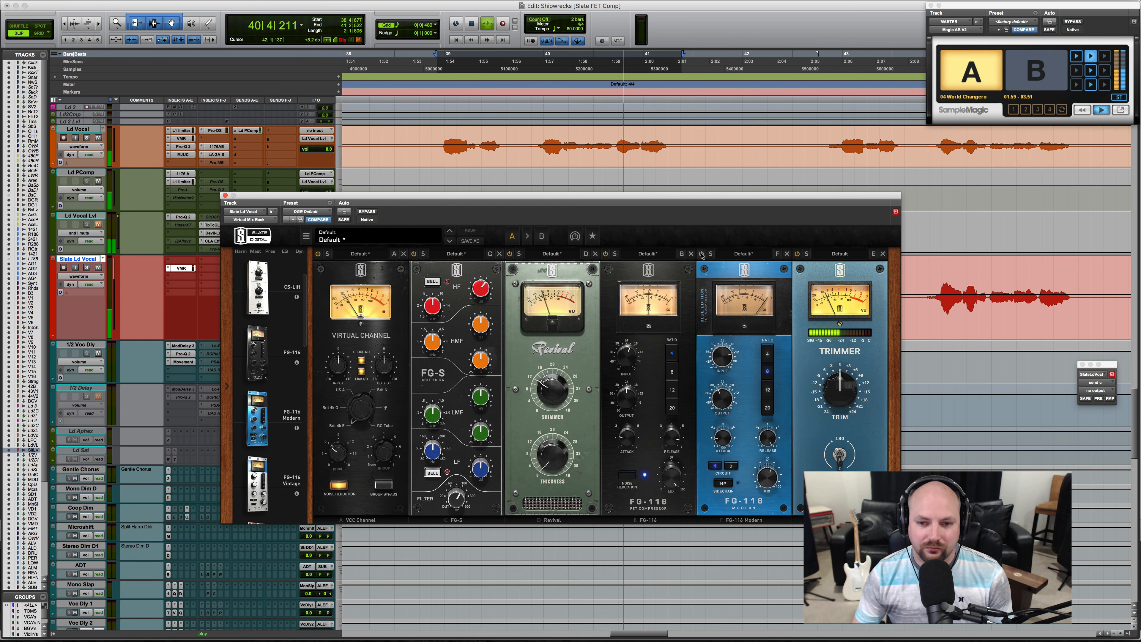
pyautogui.press('space')
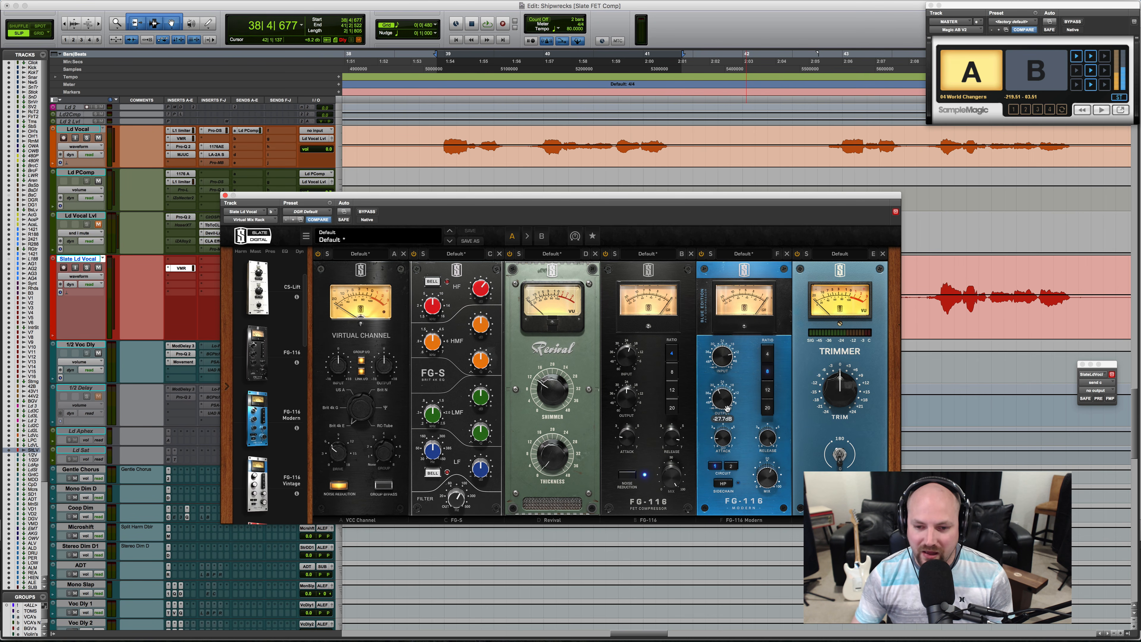
pyautogui.press('space')
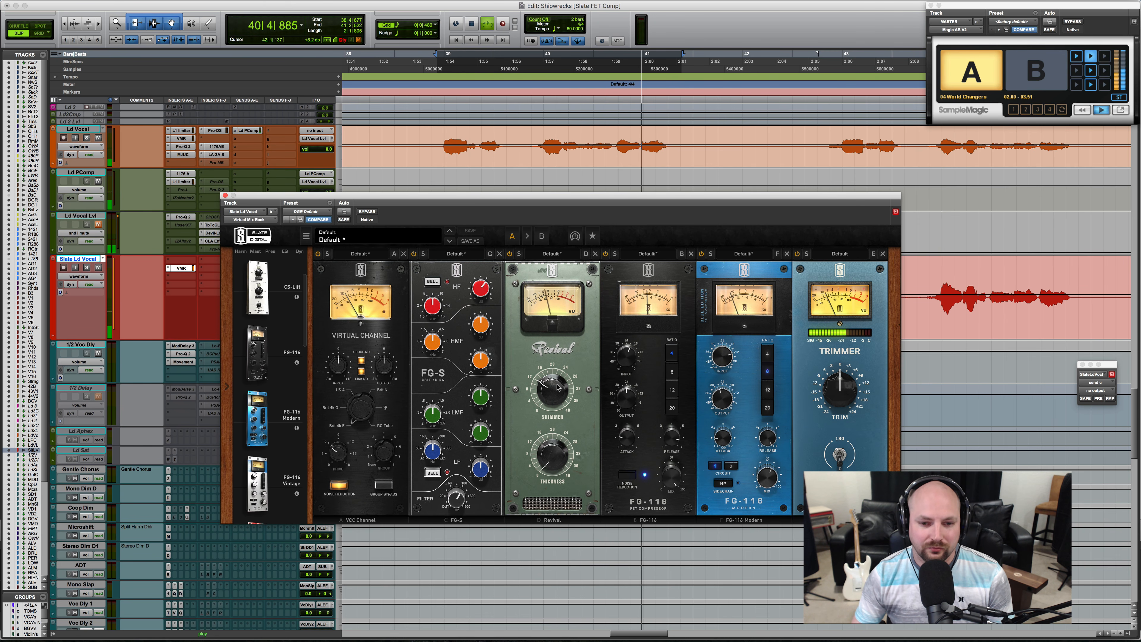
pyautogui.press('space')
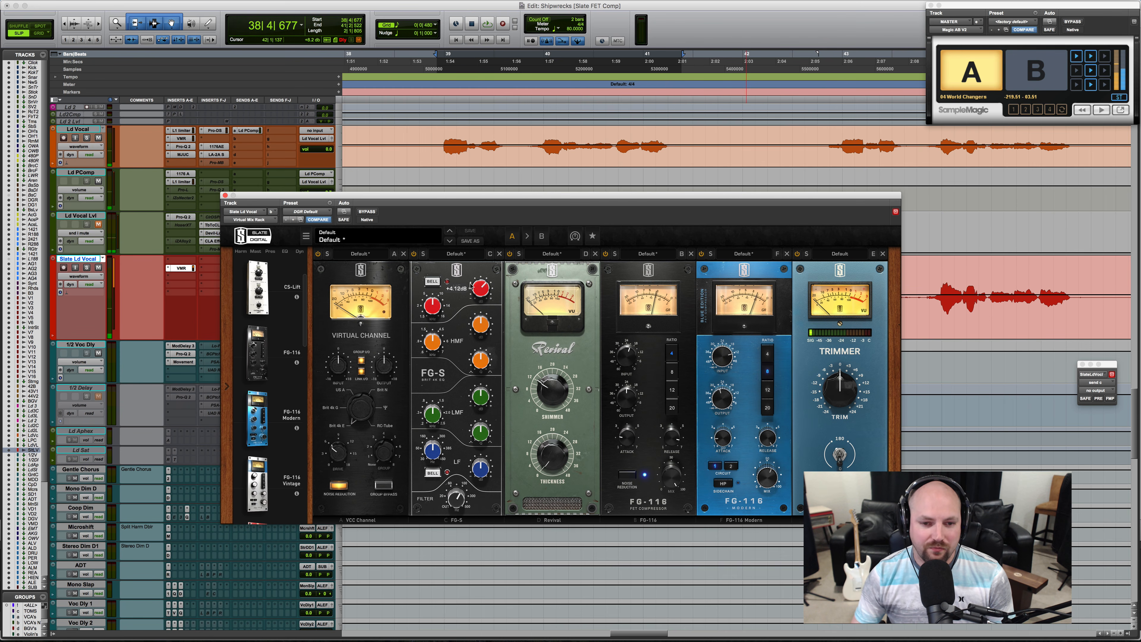
# Close the Virtual Mix Rack, copy an existing FabFilter Pro-DS into Slate Ld Vocal's insert slot before VMR, and open it below the track.
pyautogui.click(225, 195)
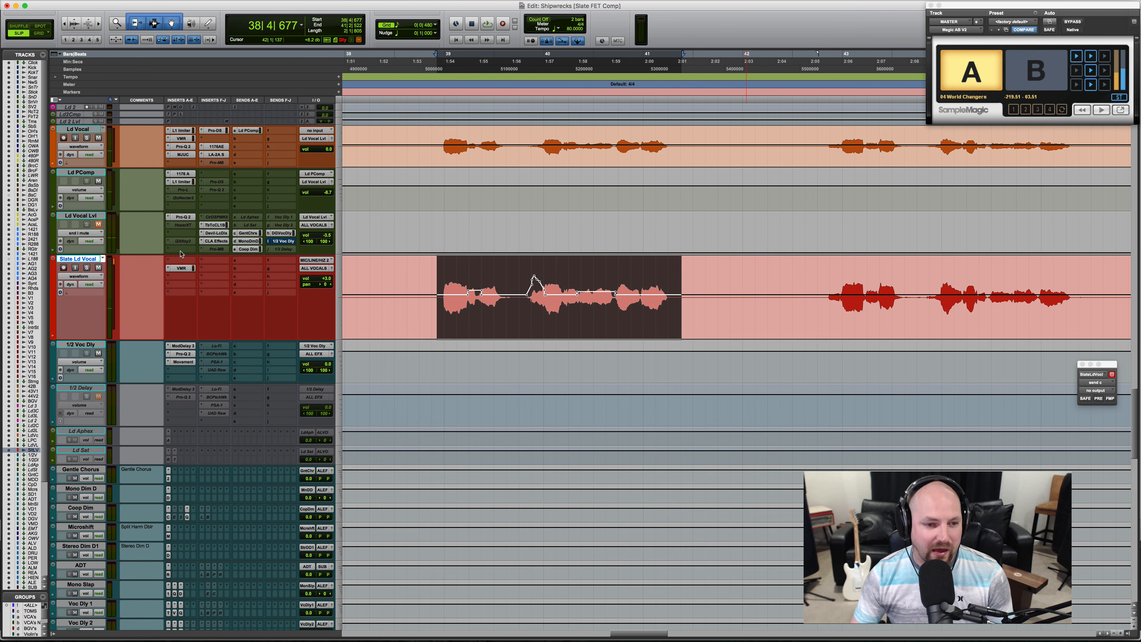
pyautogui.click(175, 260)
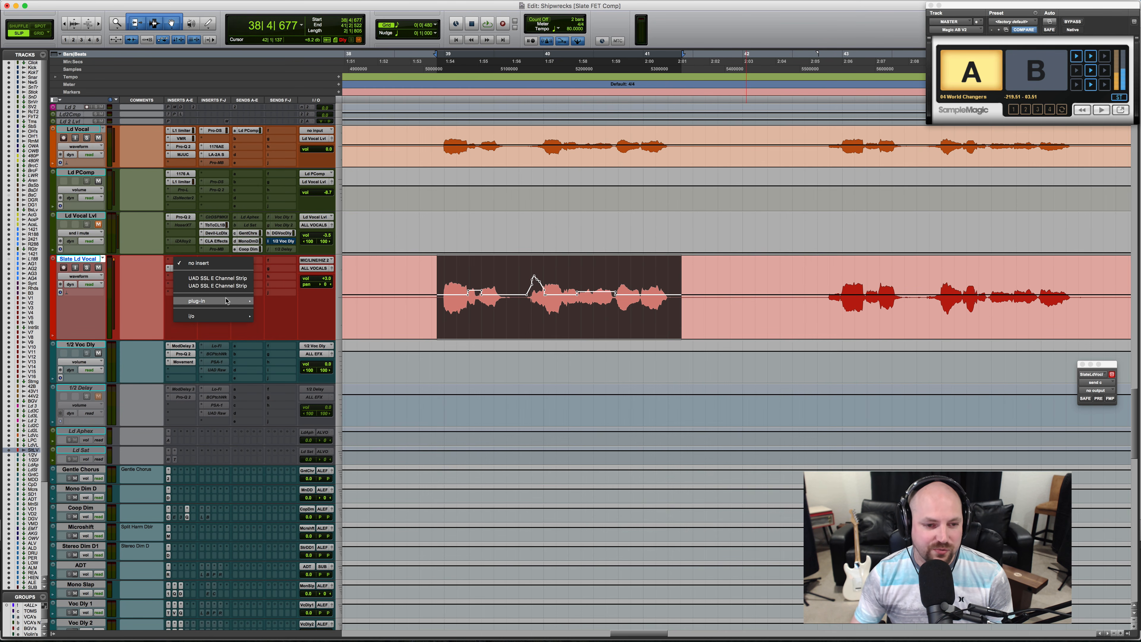
pyautogui.moveTo(226, 301)
pyautogui.click(251, 228)
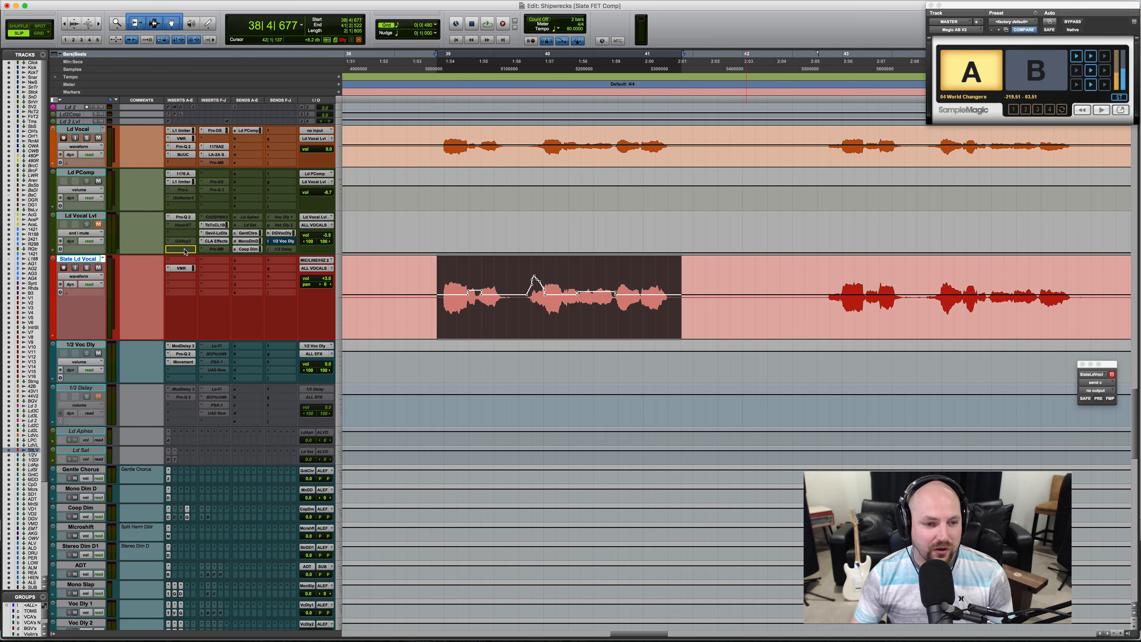
pyautogui.moveTo(183, 260); pyautogui.dragTo(188, 261)
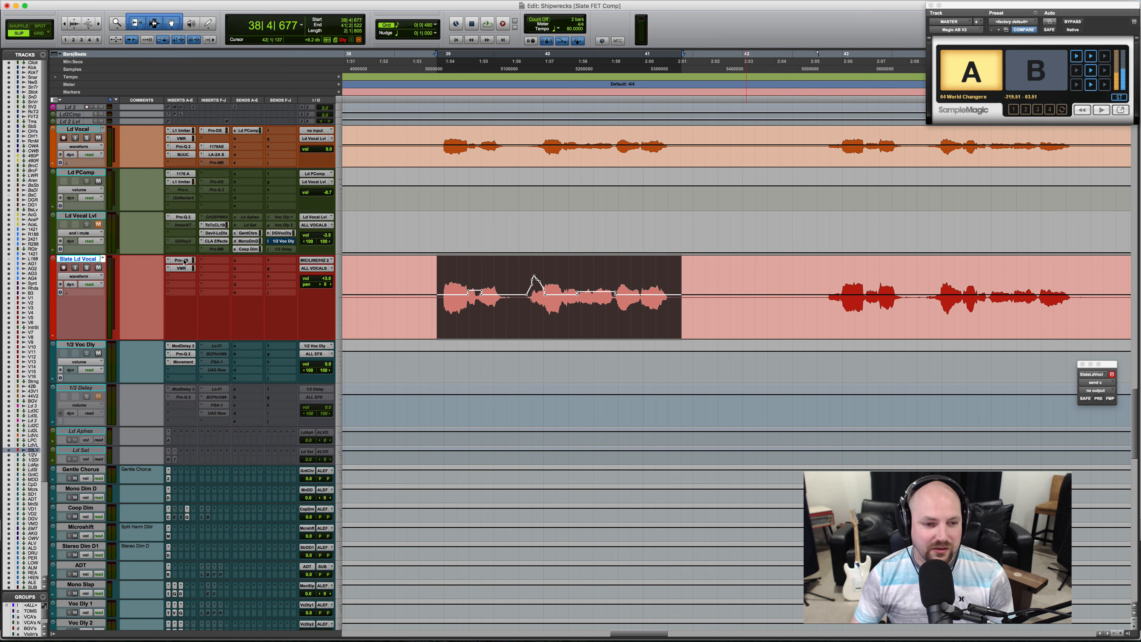
pyautogui.click(182, 261)
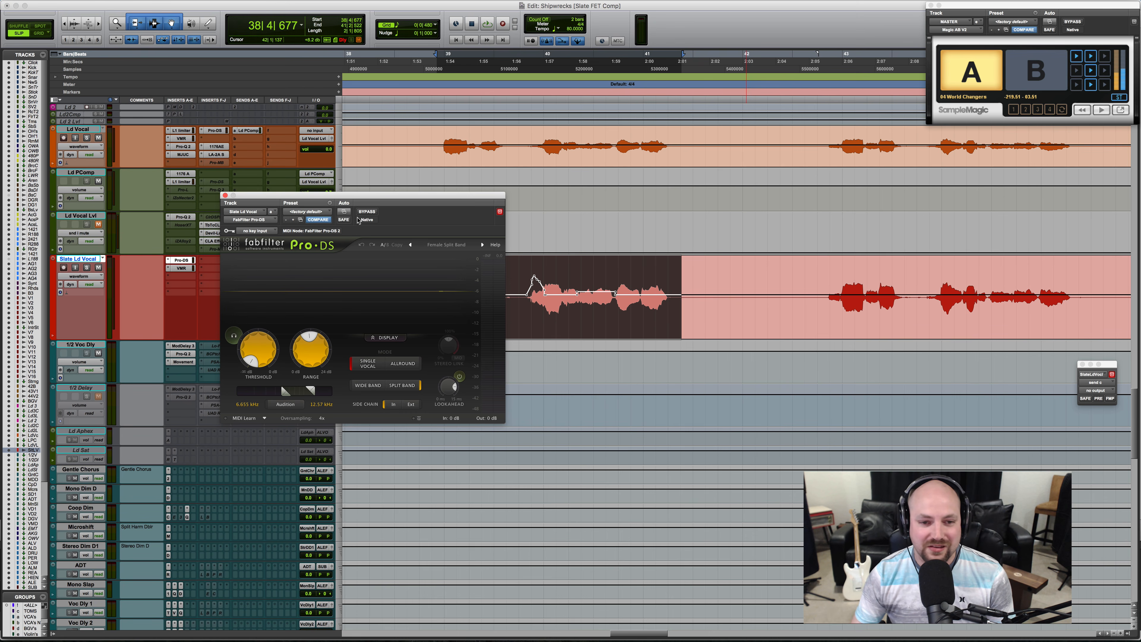
pyautogui.moveTo(365, 201); pyautogui.dragTo(558, 165)
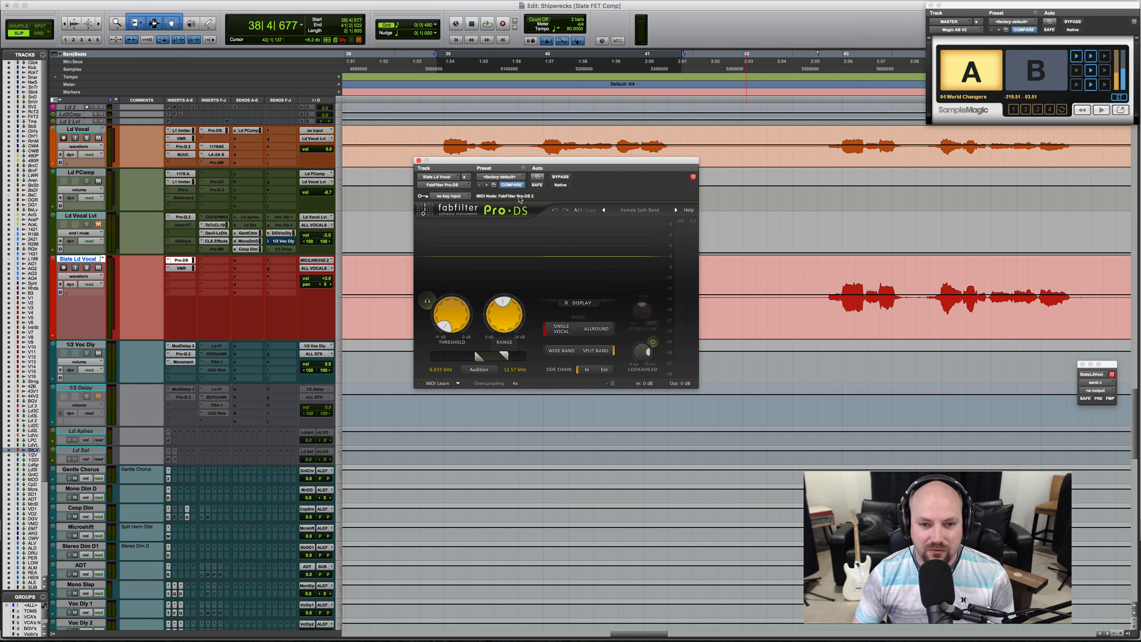
pyautogui.moveTo(508, 161); pyautogui.dragTo(406, 352)
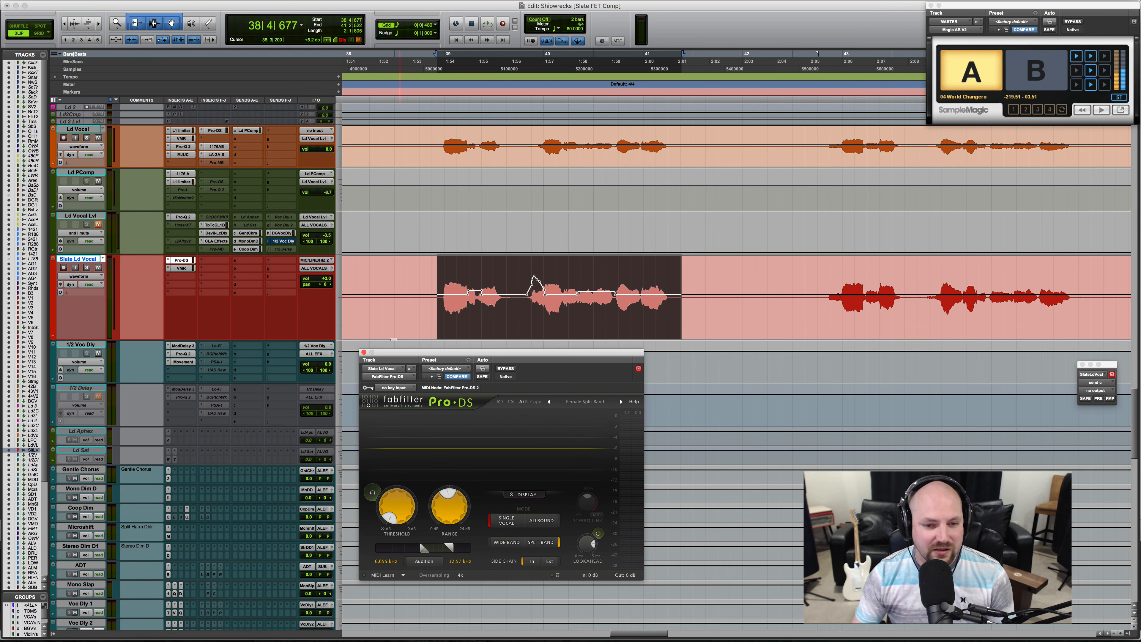
# Play the chorus with Pro-DS ahead of the VMR and locate the start of the phrase near 39|4.
pyautogui.press('space')
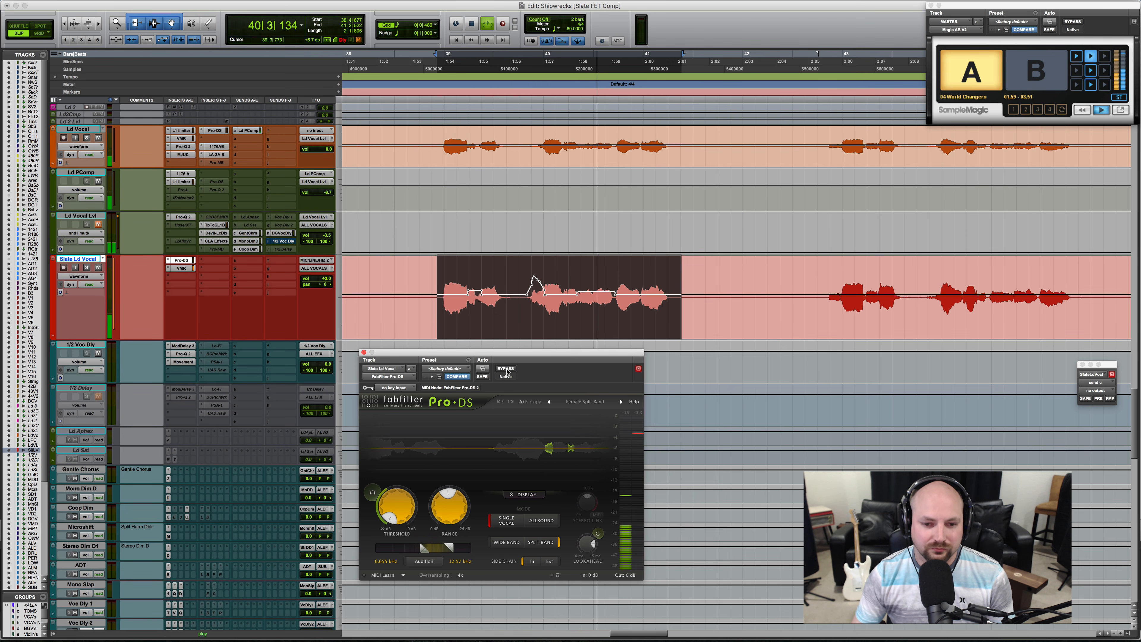
pyautogui.press('space')
pyautogui.click(525, 271)
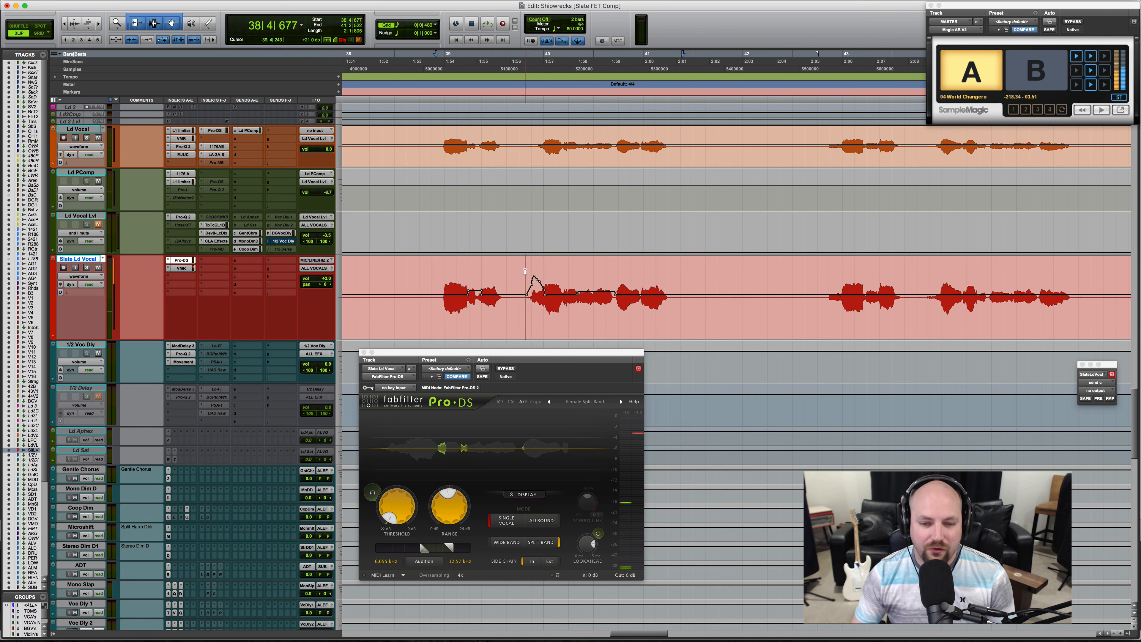
pyautogui.press('t')
pyautogui.press('t')
pyautogui.press('t')
pyautogui.hscroll(3, 524, 271)
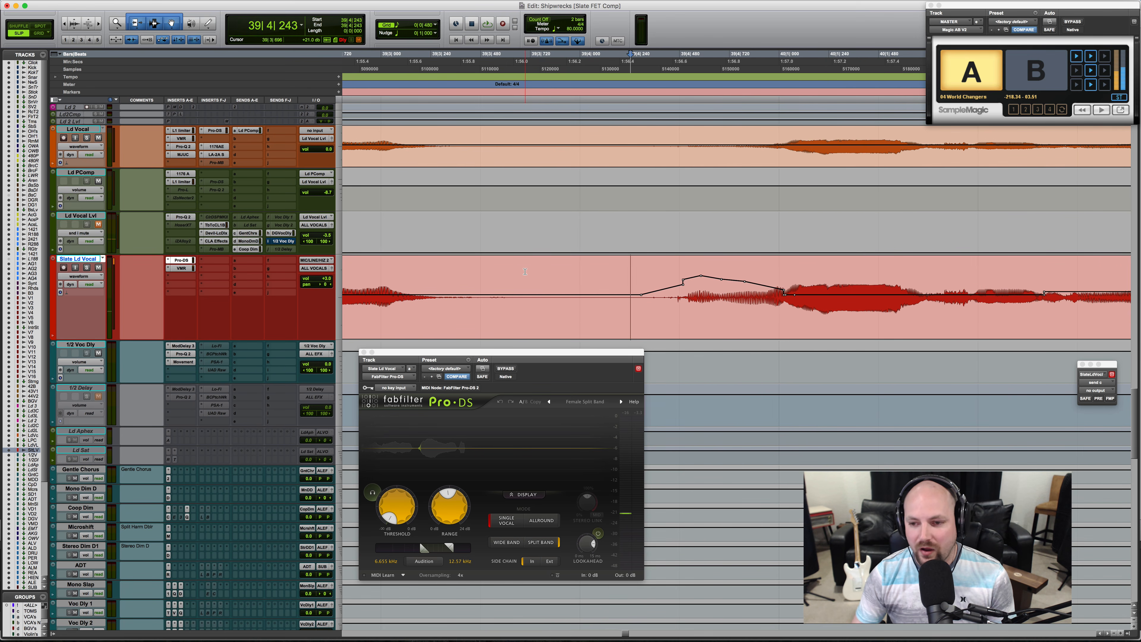
pyautogui.press('r')
pyautogui.hscroll(2, 525, 271)
pyautogui.press('r')
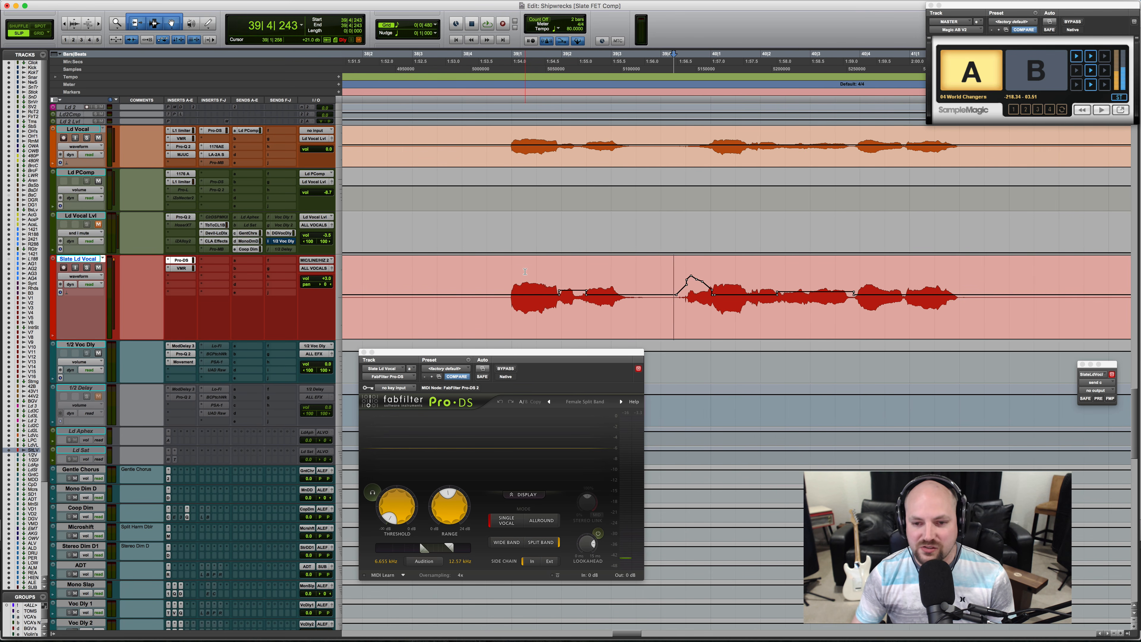
pyautogui.hscroll(3, 524, 272)
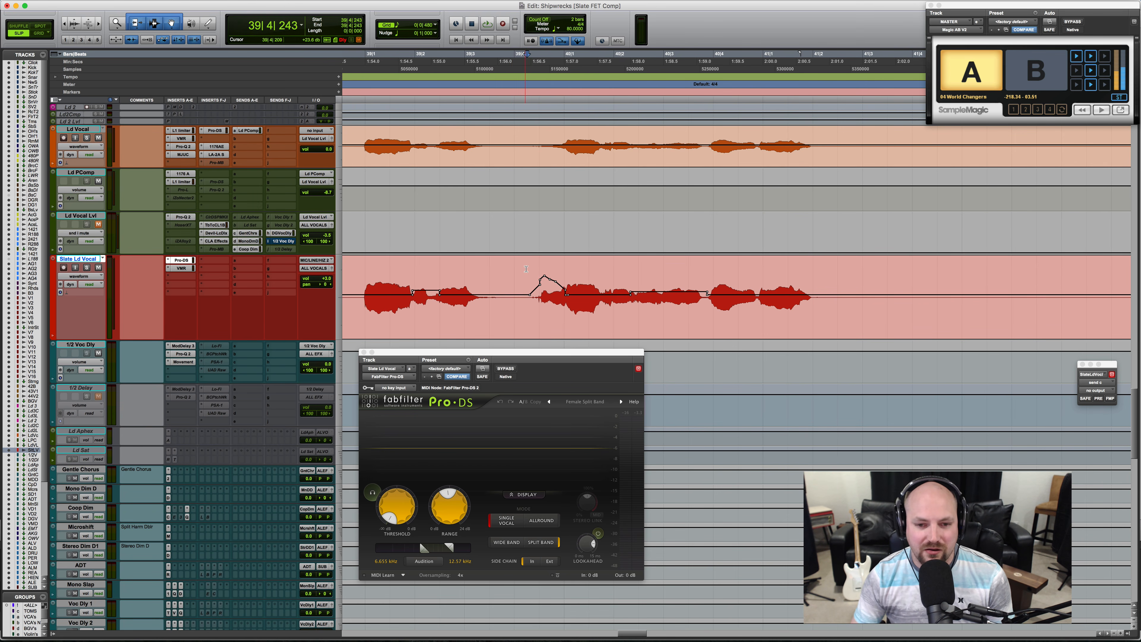
pyautogui.click(525, 272)
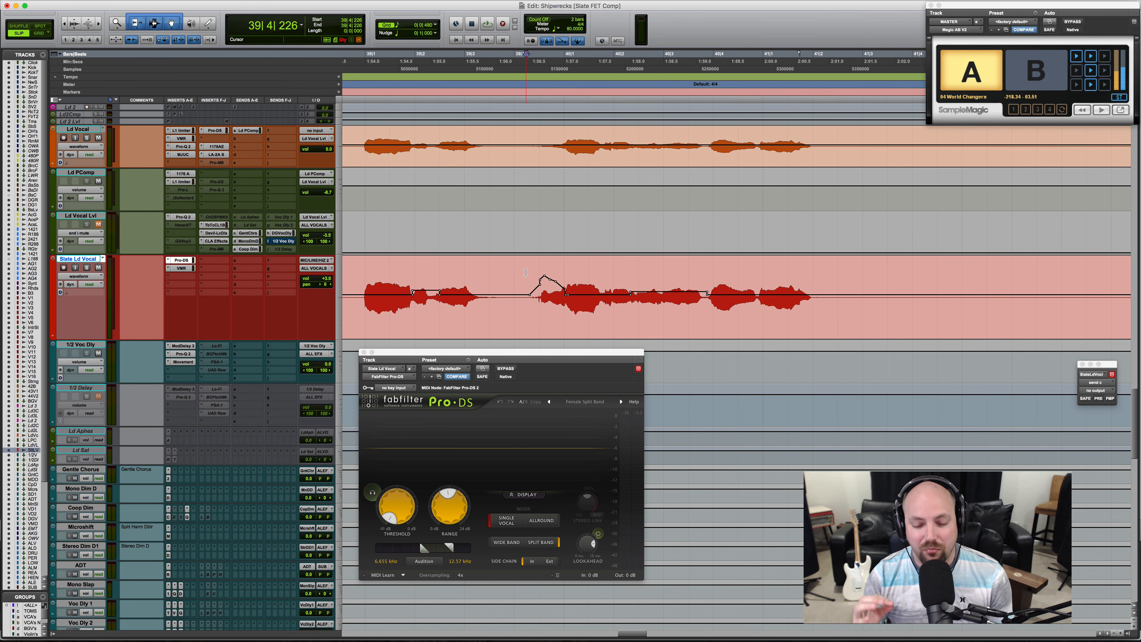
# Solo the Slate Ld Vocal track and play the phrase from 39|4|226 to listen to the de-essing.
pyautogui.press('space')
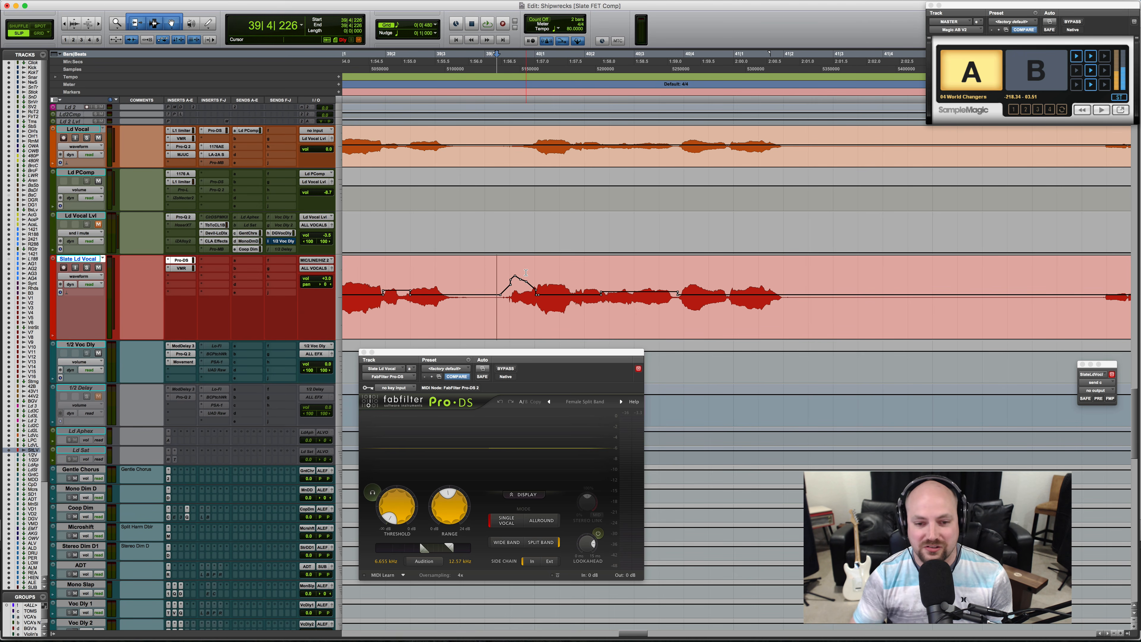
pyautogui.press('space')
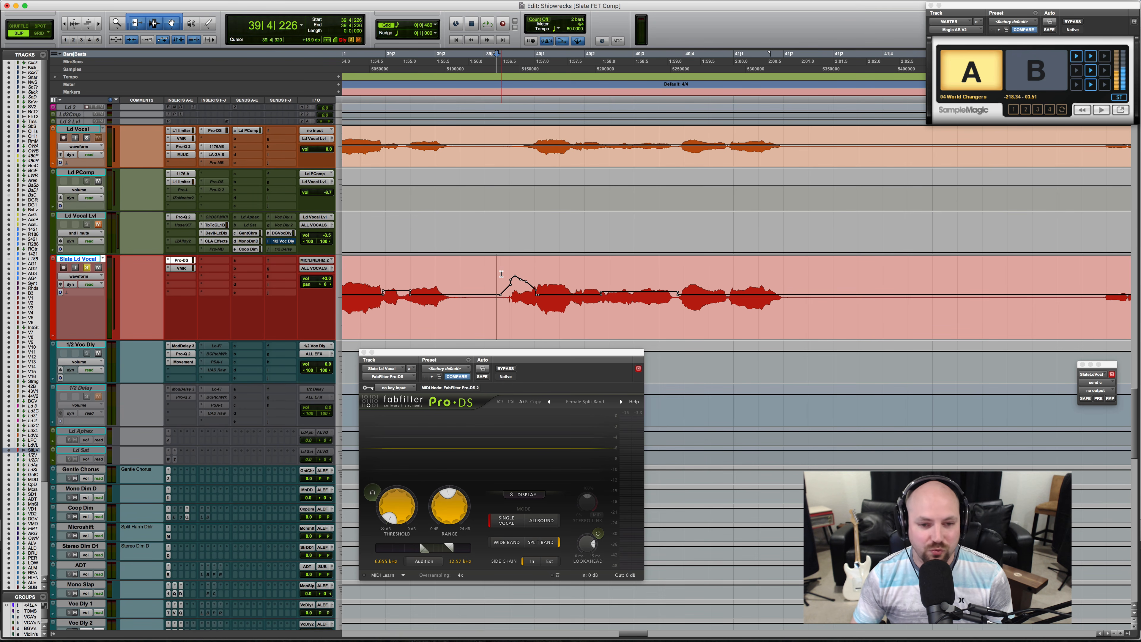
pyautogui.hscroll(2, 498, 273)
pyautogui.press('space')
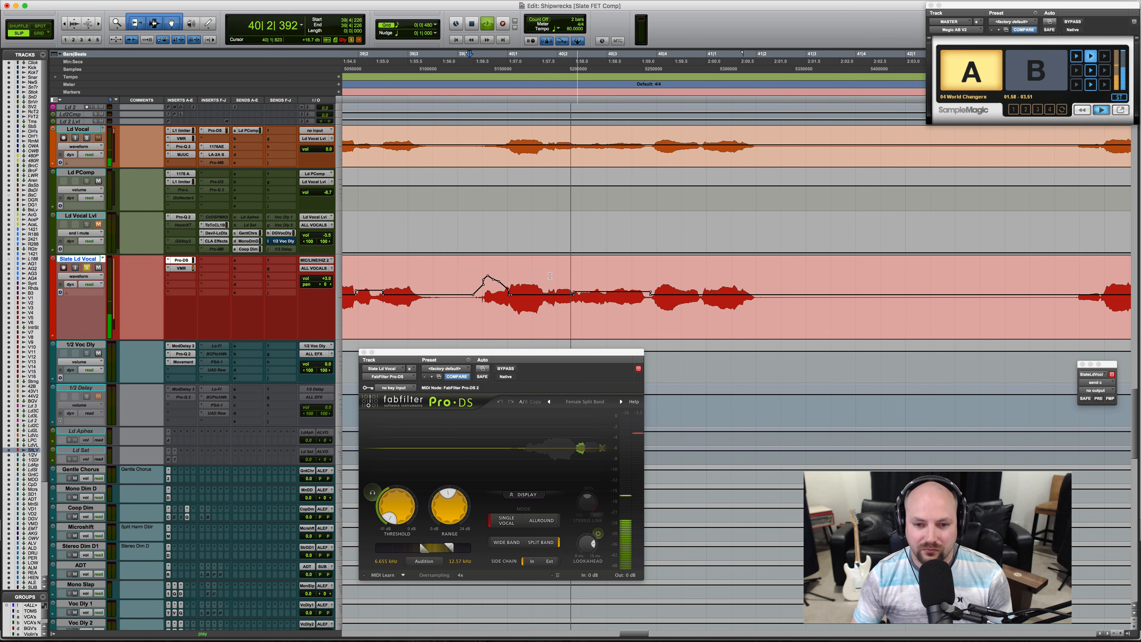
pyautogui.press('space')
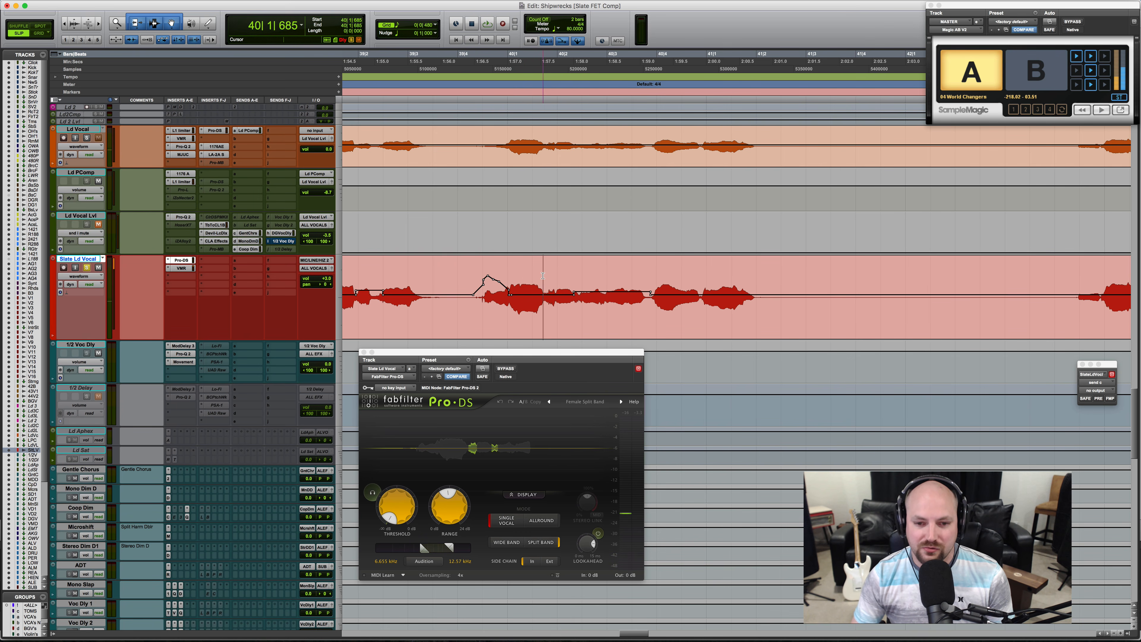
# Loop the quieter passage starting at 40|1|685 on the soloed vocal and compare it with Pro-DS bypassed and engaged.
pyautogui.moveTo(543, 275); pyautogui.dragTo(647, 268)
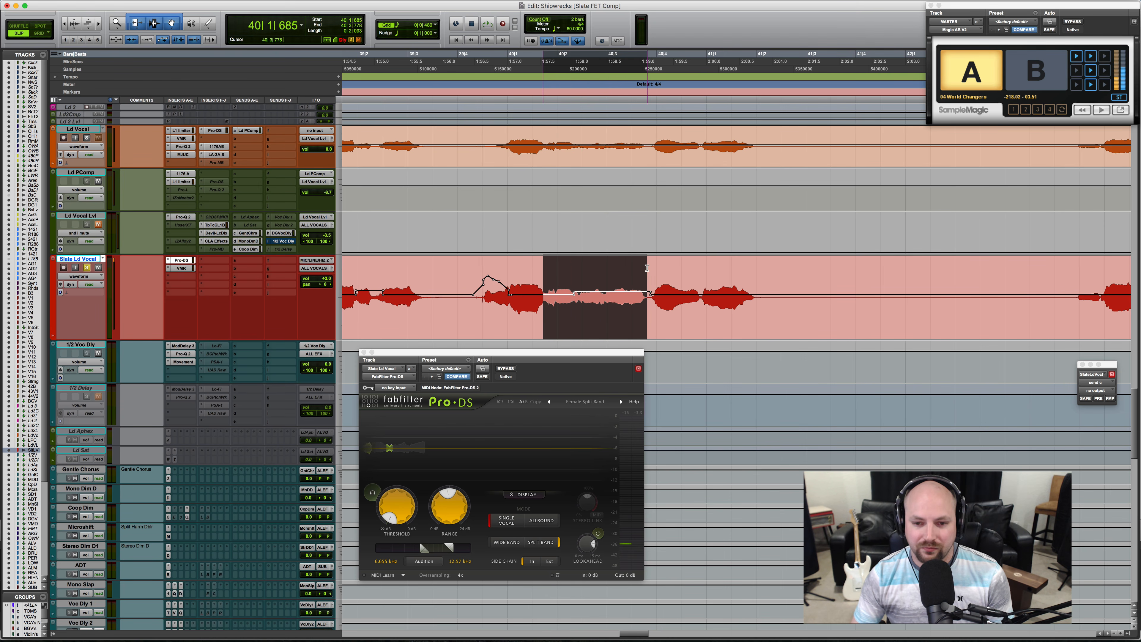
pyautogui.press('space')
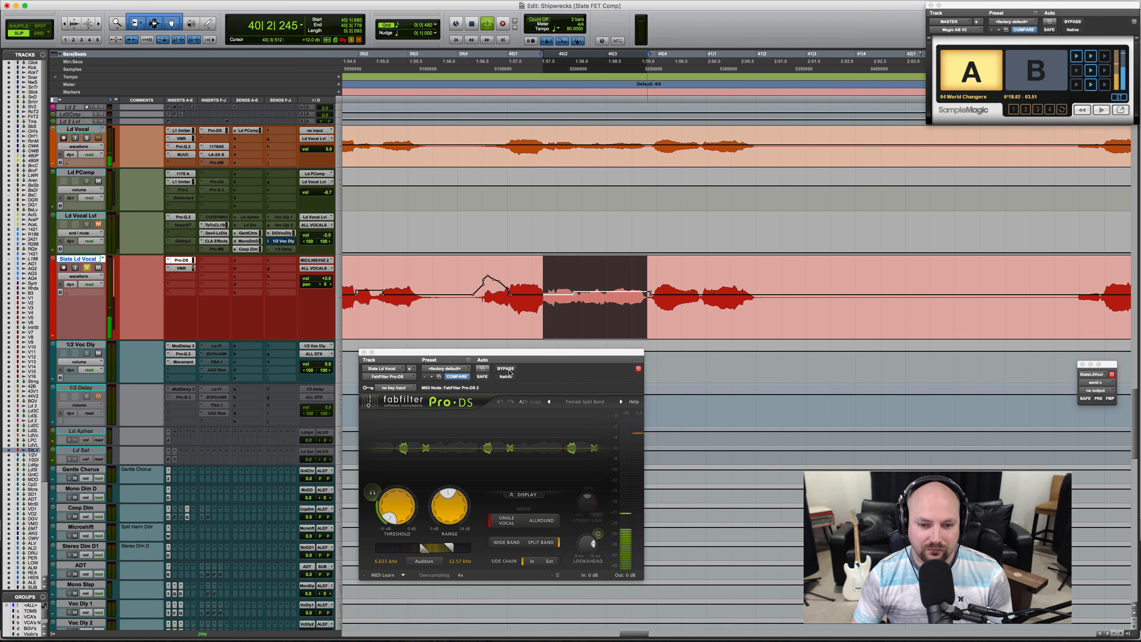
pyautogui.press('space')
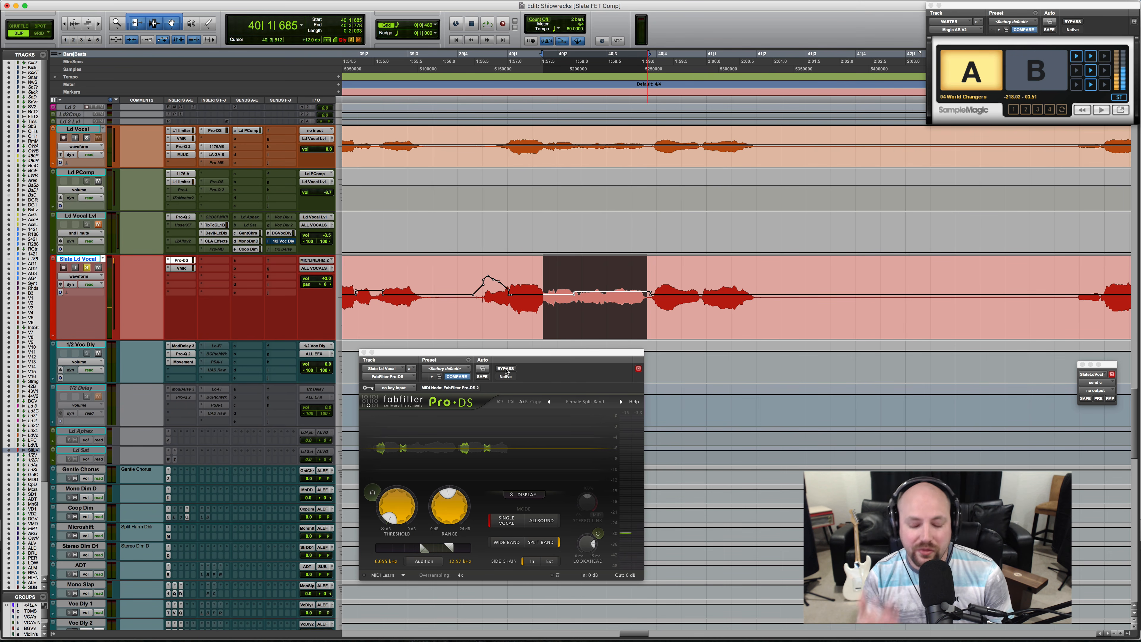
pyautogui.press('space')
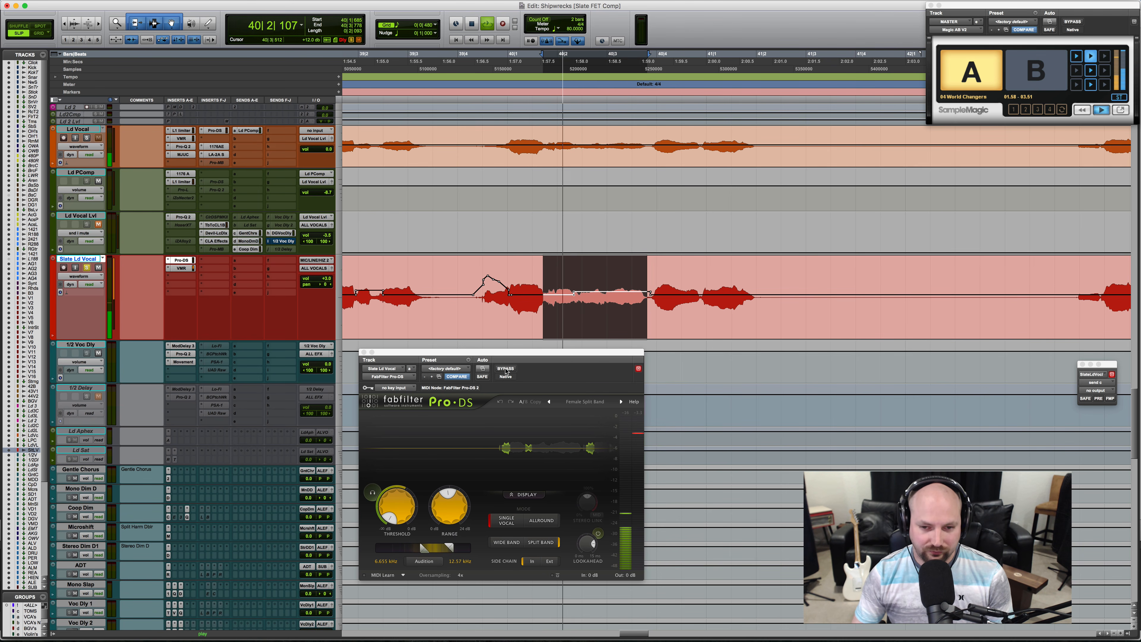
pyautogui.click(505, 369)
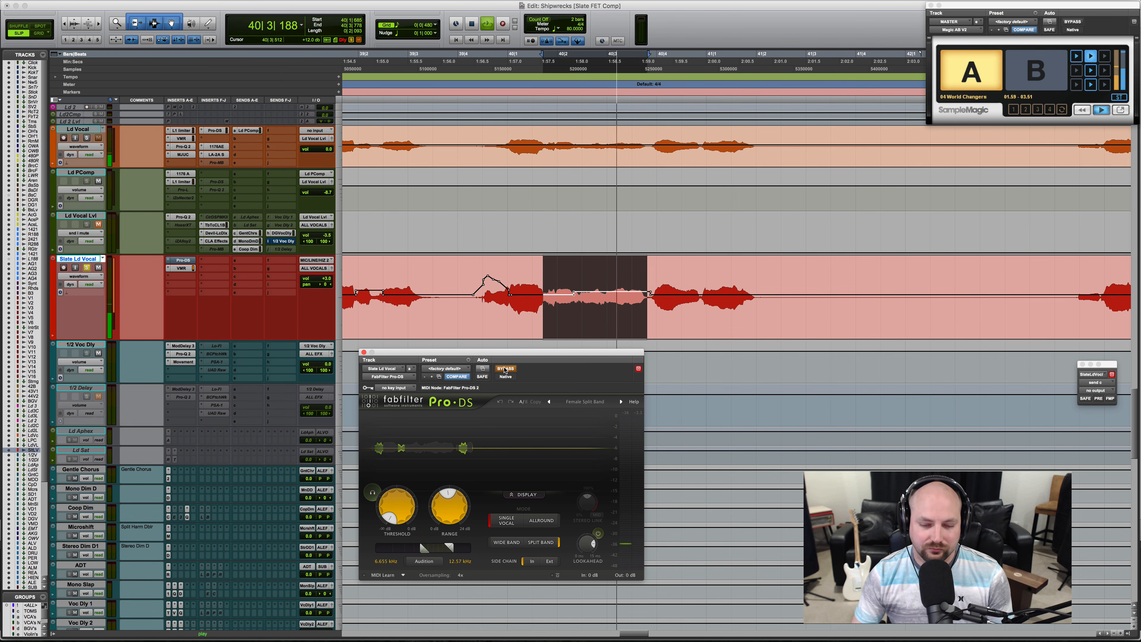
pyautogui.click(506, 369)
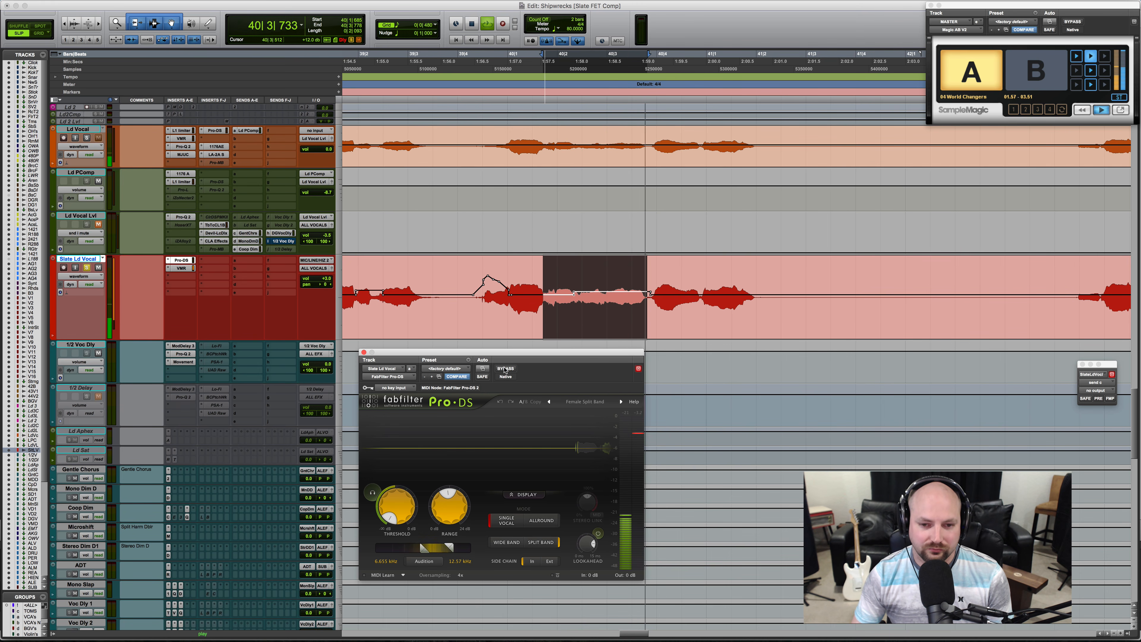
pyautogui.press('space')
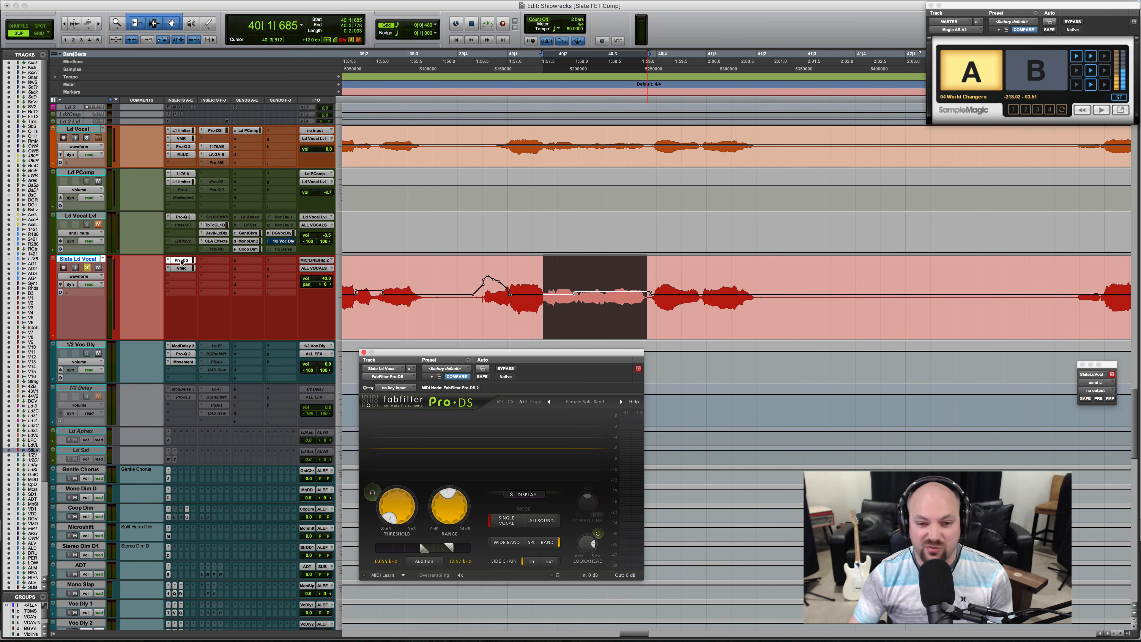
# Audition the soloed vocal from about 40|1|713 and lower the clip gain over the short harsh sound after the phrase's first loud word.
pyautogui.click(543, 268)
pyautogui.press('super+bracketright')
pyautogui.press('super+bracketright')
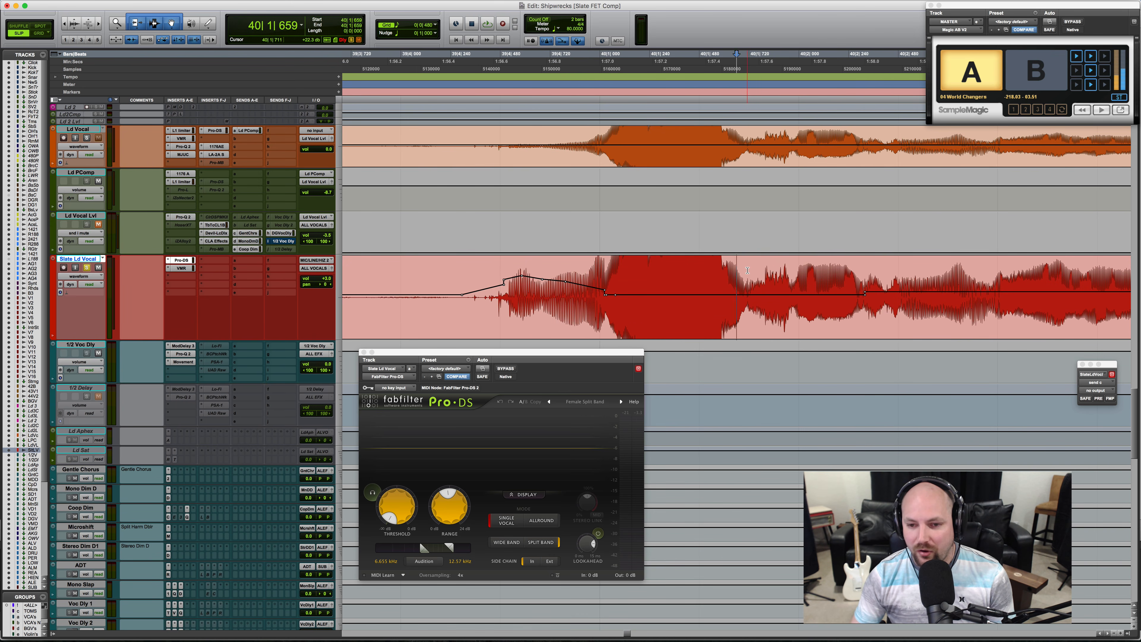
pyautogui.click(747, 270)
pyautogui.press('space')
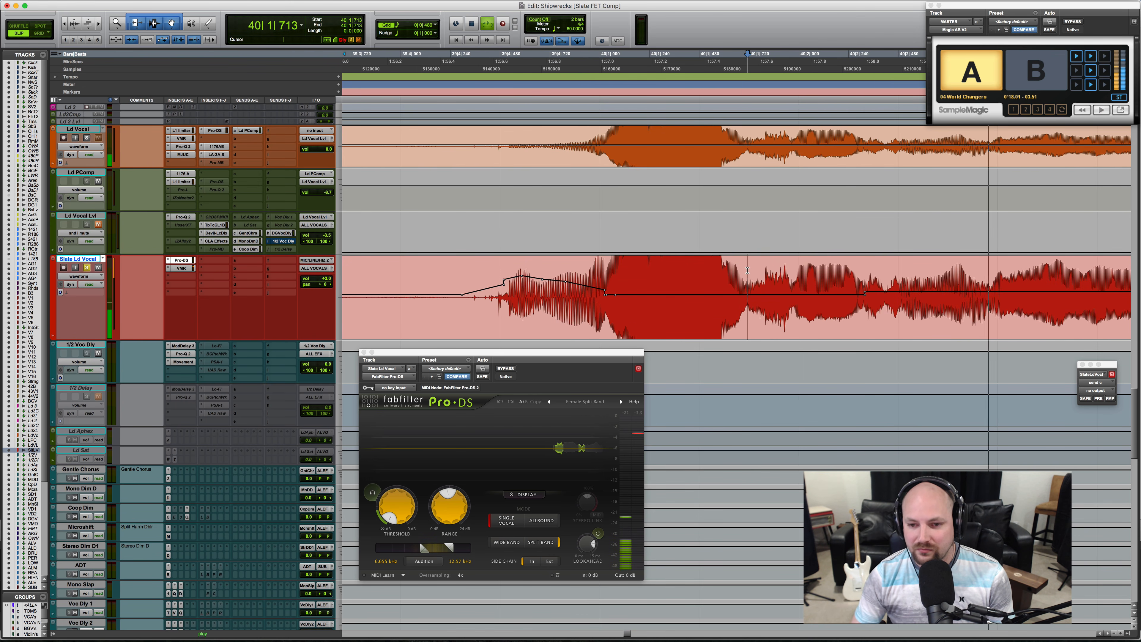
pyautogui.press('space')
pyautogui.moveTo(747, 270); pyautogui.dragTo(701, 429)
pyautogui.press('space')
# Replay the soloed phrase from 39|4|353 to check the clip-gain dip alongside the Pro-DS de-essing.
pyautogui.click(474, 271)
pyautogui.press('r')
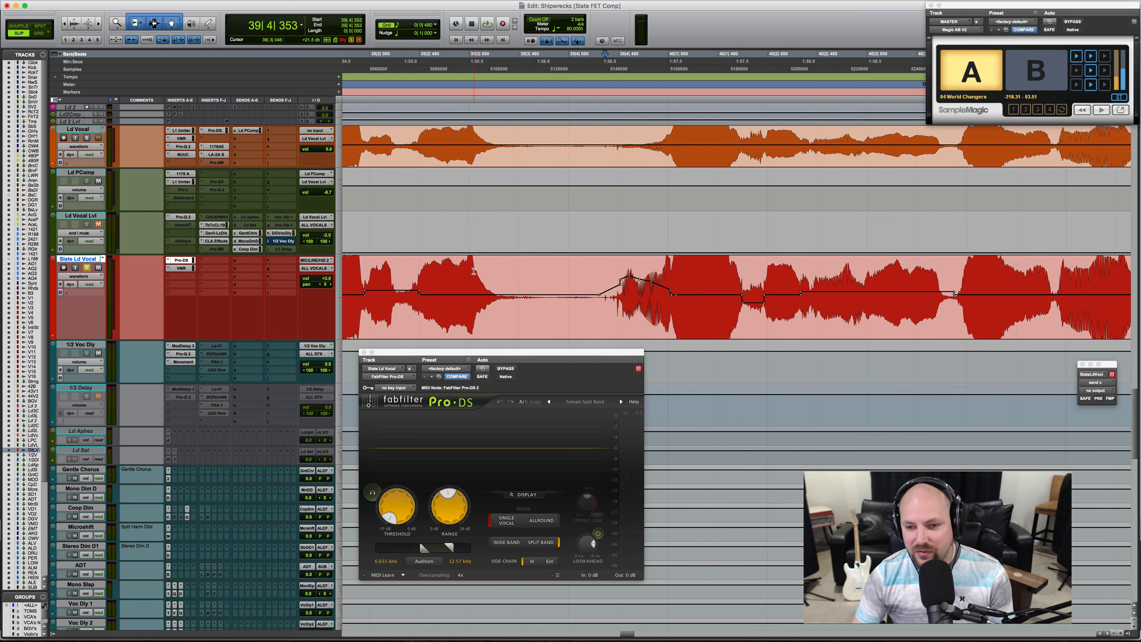
pyautogui.hscroll(5, 474, 271)
pyautogui.press('super+alt+bracketleft')
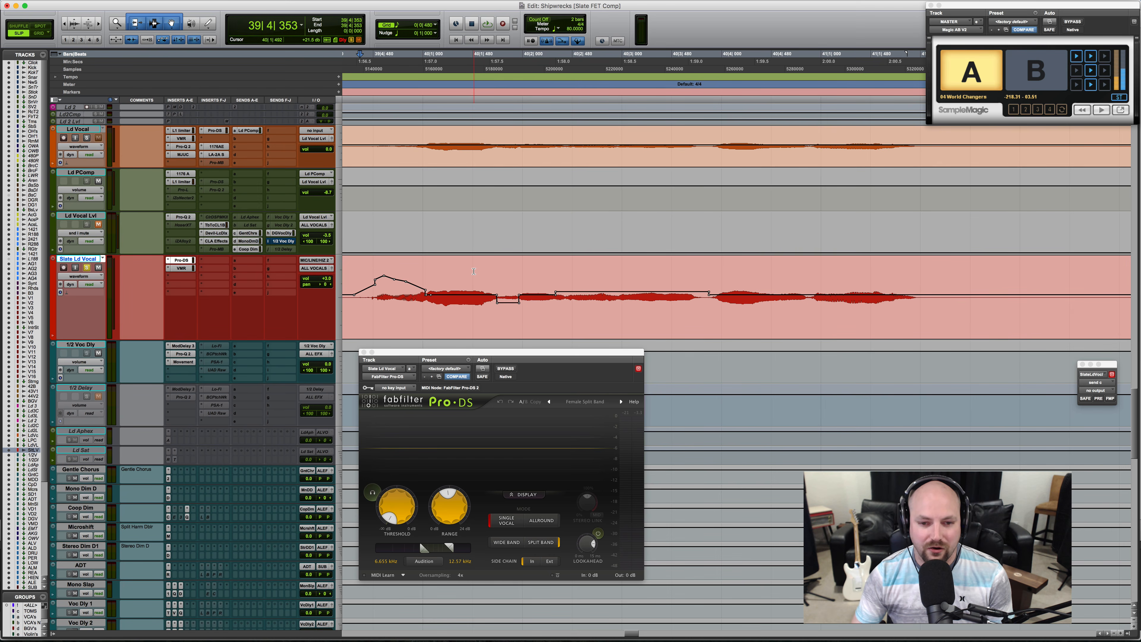
pyautogui.press('super+alt+bracketright')
pyautogui.press('space')
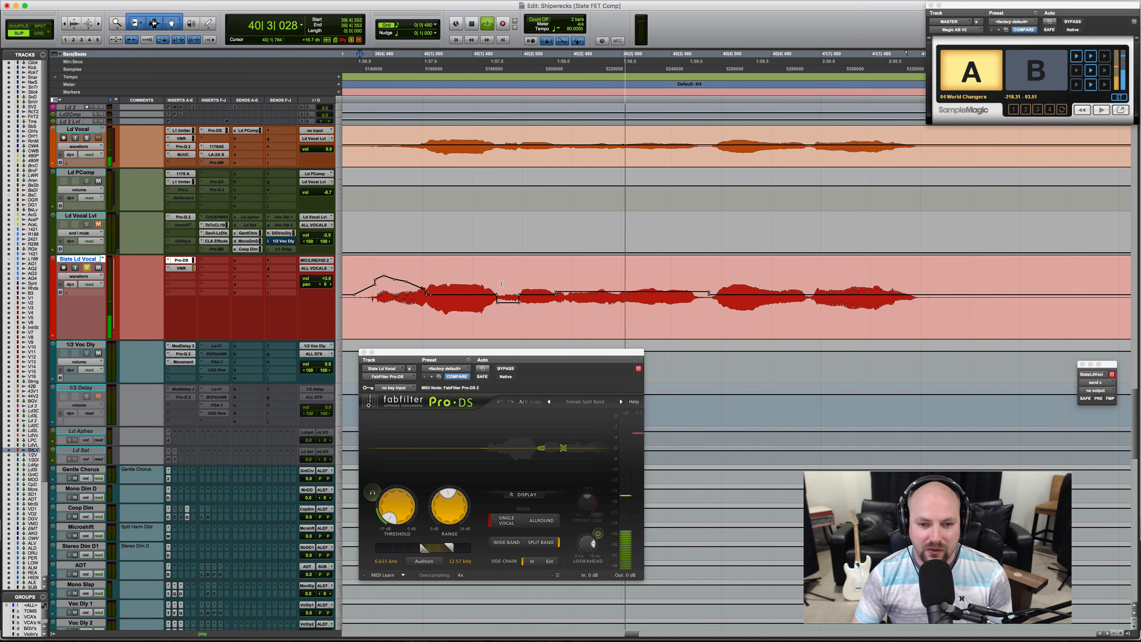
pyautogui.press('space')
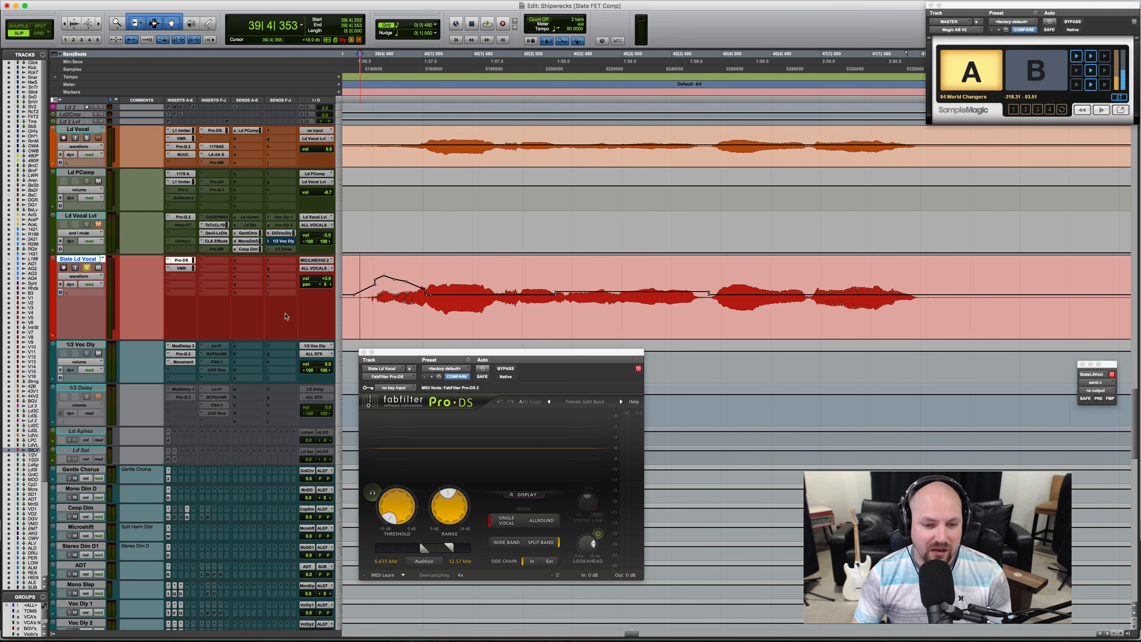
# Copy Pro-DS to a Slate Ld Vocal insert slot after VMR, open the copy and play the soloed phrase through it.
pyautogui.moveTo(185, 261); pyautogui.dragTo(215, 279)
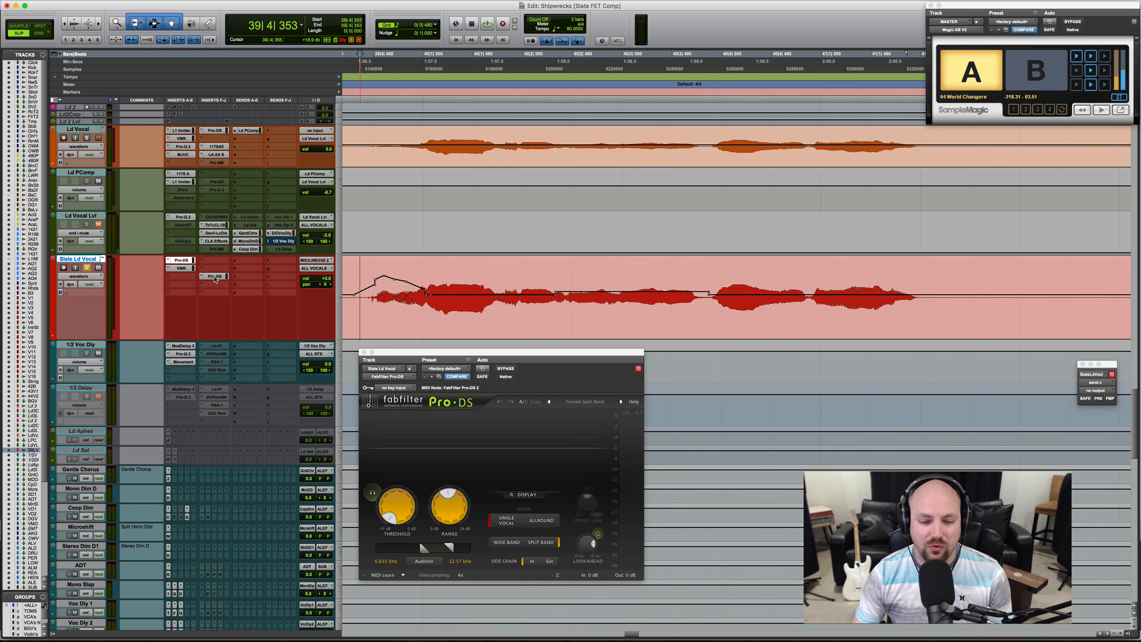
pyautogui.click(215, 276)
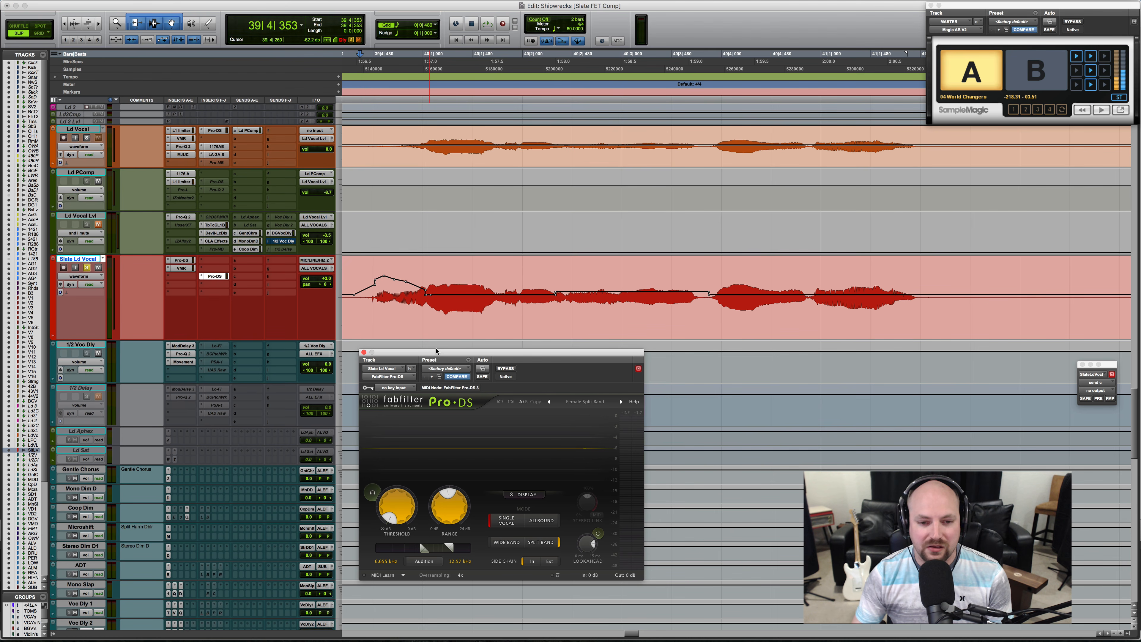
pyautogui.press('space')
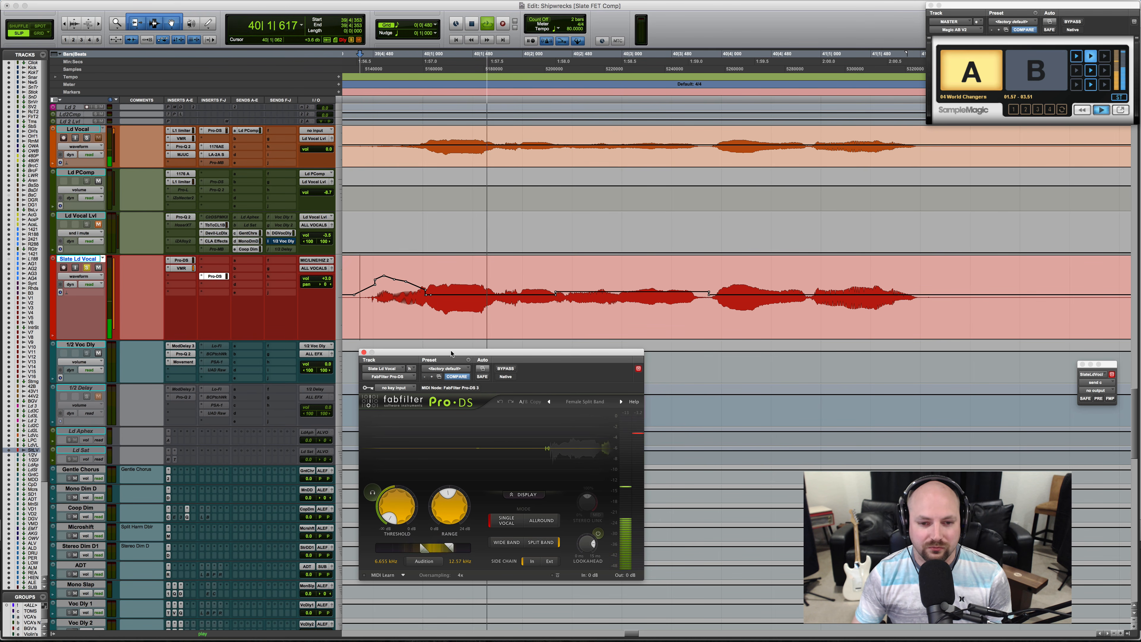
pyautogui.press('space')
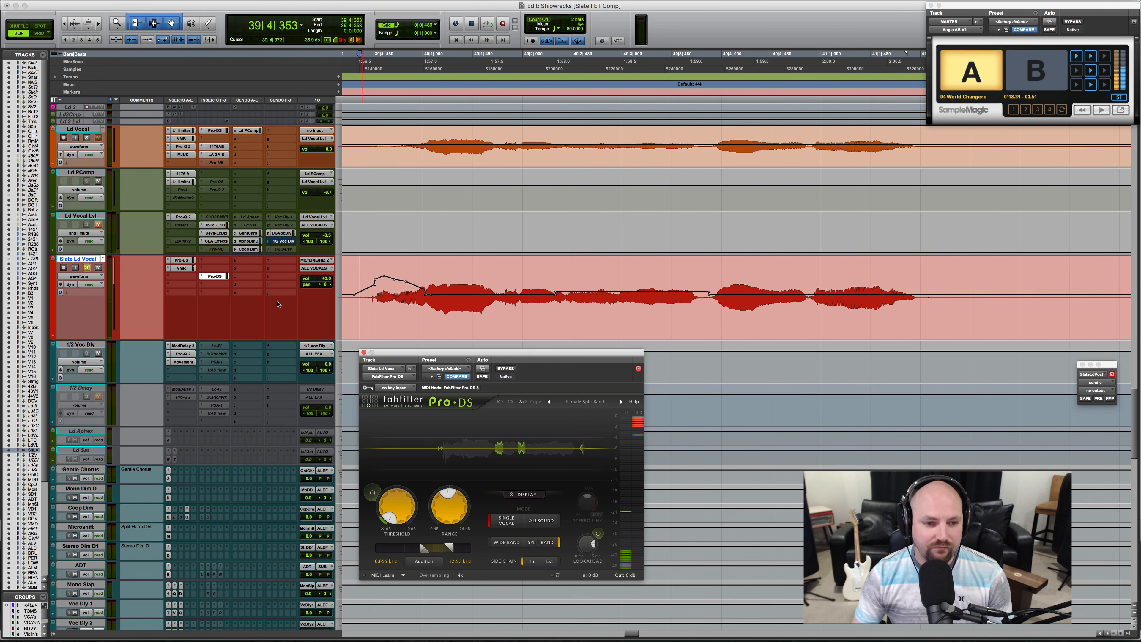
pyautogui.press('super+bracketleft')
pyautogui.press('super+bracketleft')
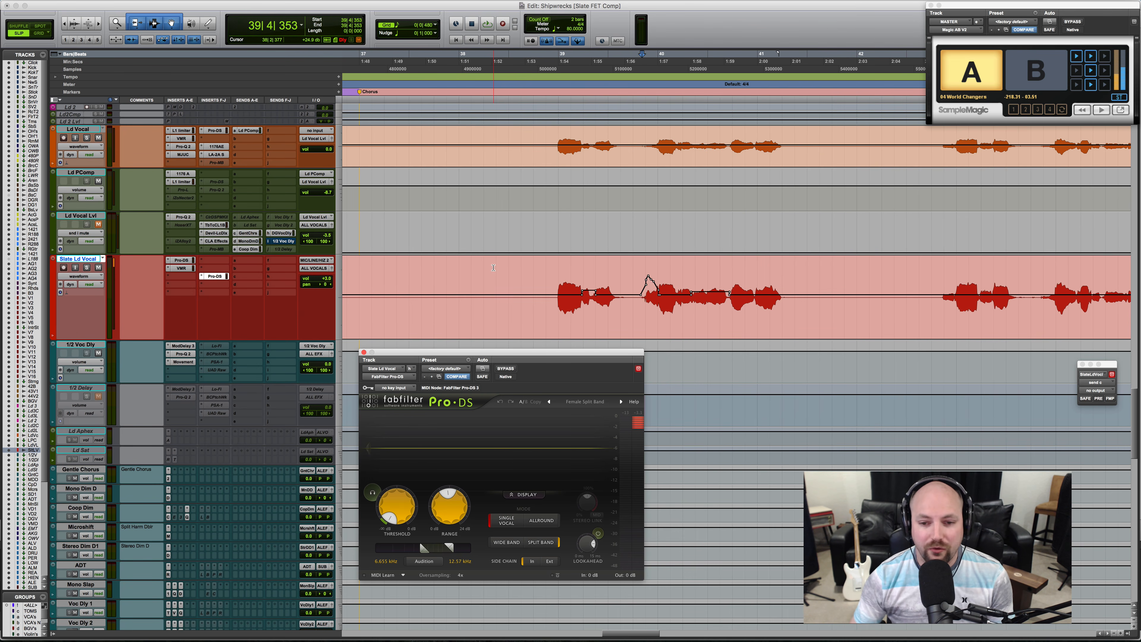
# Insert FabFilter Pro-Q 2 (mono) after VMR on Slate Ld Vocal and place its window over the tracks.
pyautogui.click(553, 279)
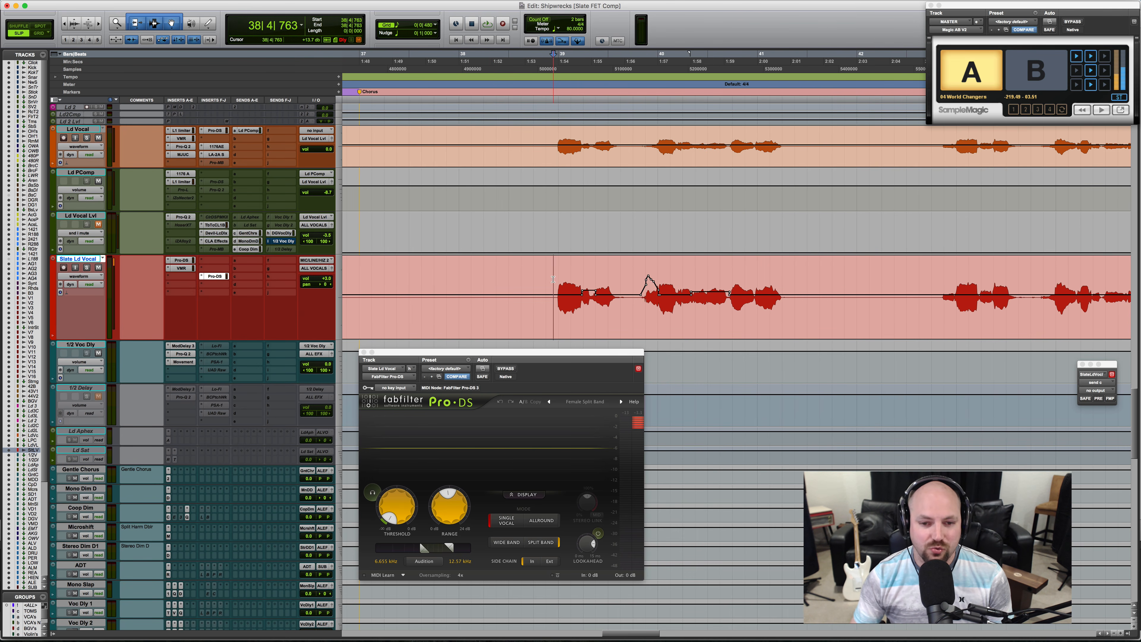
pyautogui.click(169, 281)
pyautogui.moveTo(216, 318)
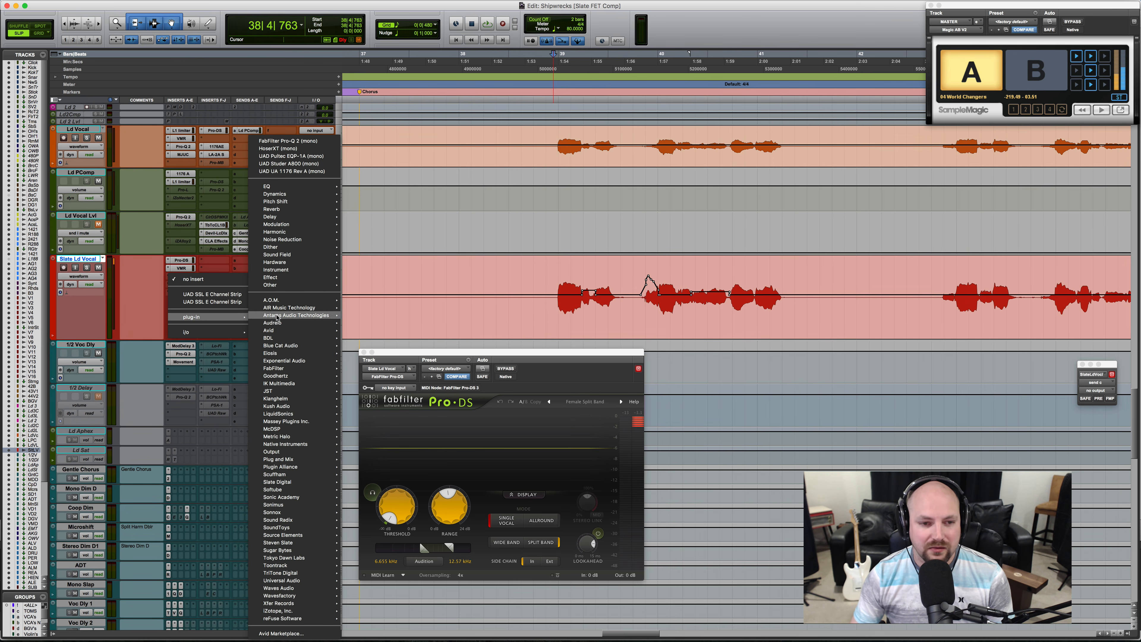
pyautogui.click(309, 141)
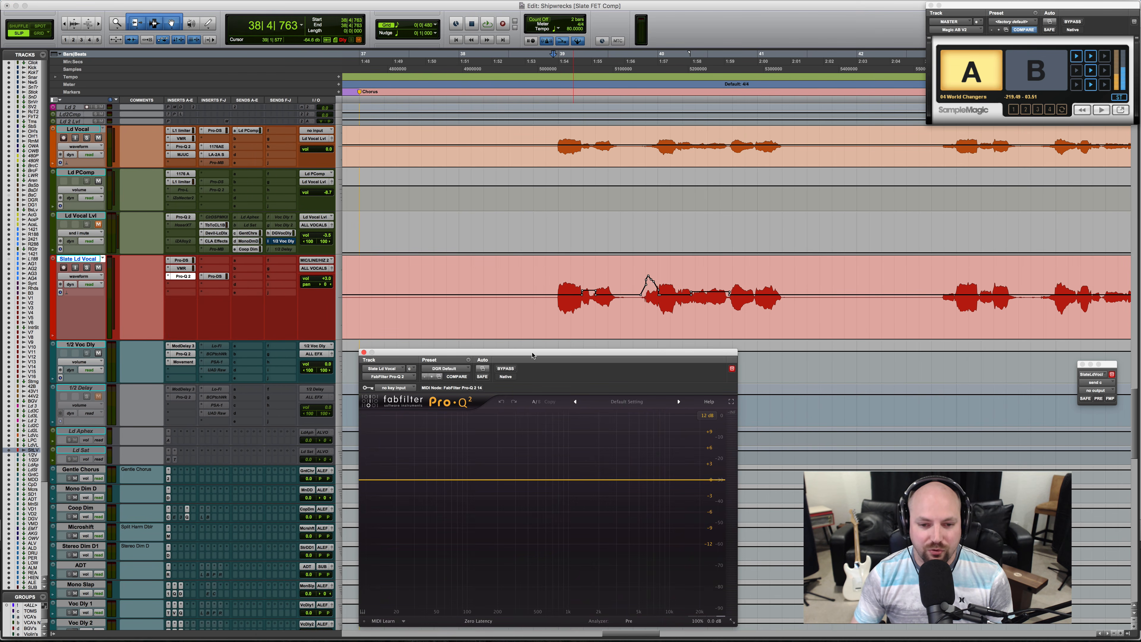
pyautogui.moveTo(522, 277); pyautogui.dragTo(521, 204)
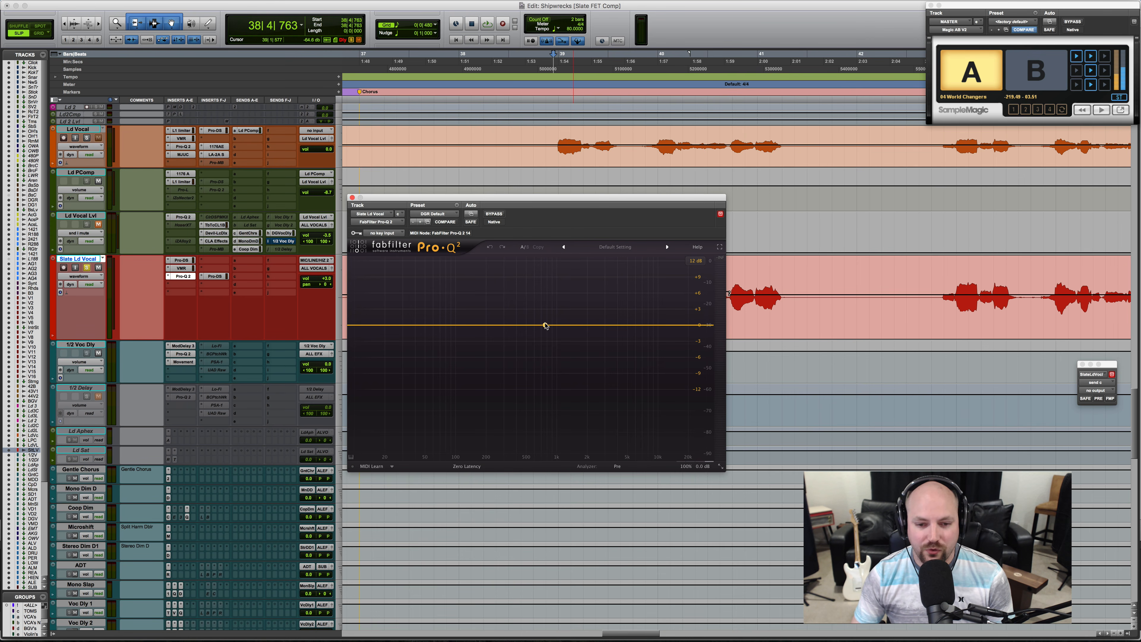
# Sweep a narrow bell through the soloed vocal, cut about 5.4 dB near 637 Hz, and add a nearly flat band around 1.15 kHz.
pyautogui.press('space')
pyautogui.moveTo(545, 325); pyautogui.dragTo(546, 269)
pyautogui.moveTo(545, 268); pyautogui.dragTo(538, 331)
pyautogui.press('space')
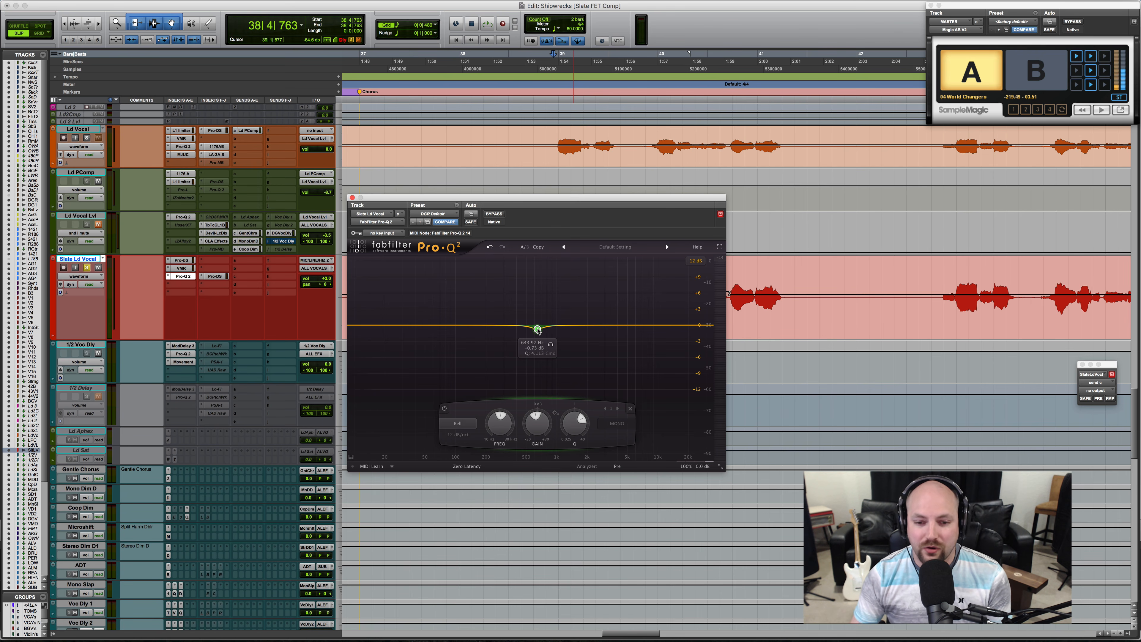
pyautogui.moveTo(558, 327)
pyautogui.mouseDown()
pyautogui.moveTo(563, 308)
pyautogui.moveTo(563, 325)
pyautogui.mouseUp()
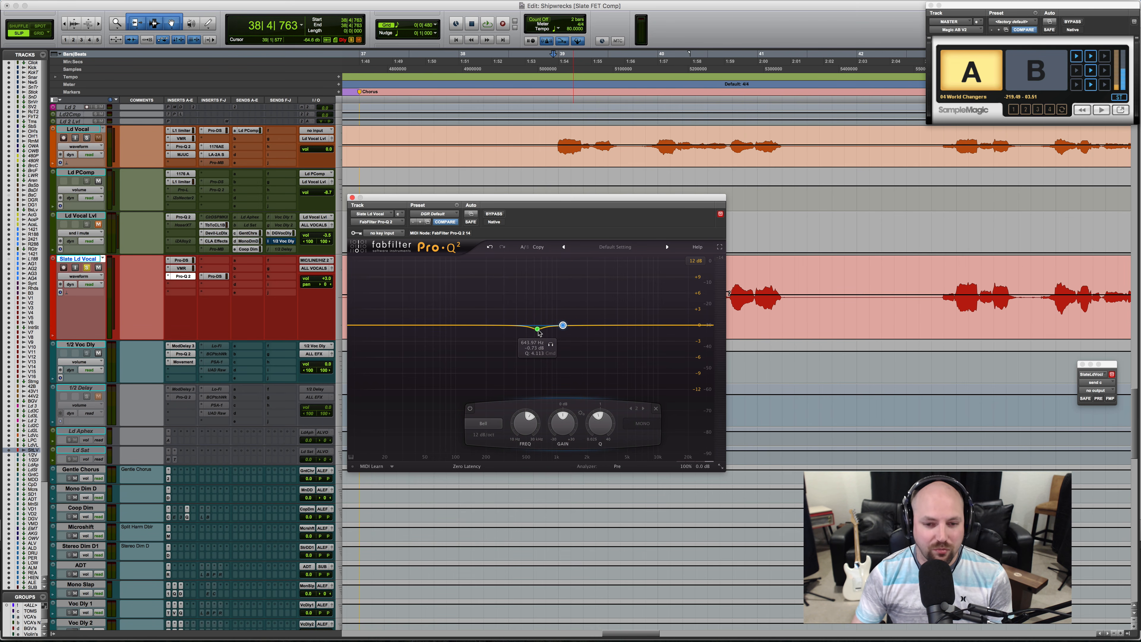
pyautogui.press('space')
pyautogui.moveTo(538, 329); pyautogui.dragTo(538, 360)
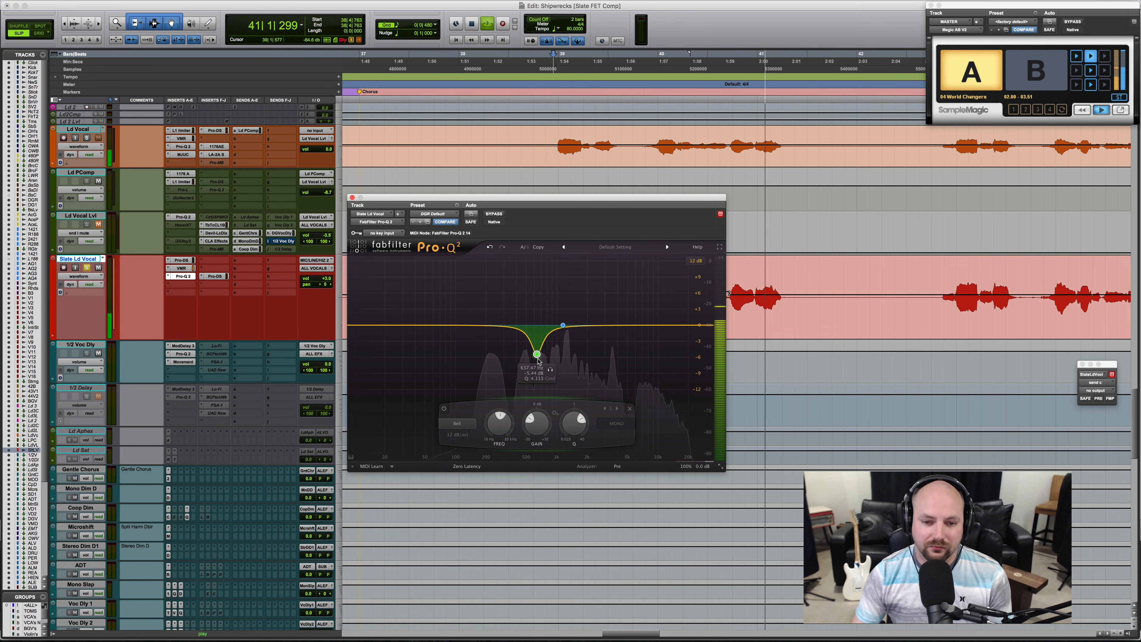
pyautogui.press('space')
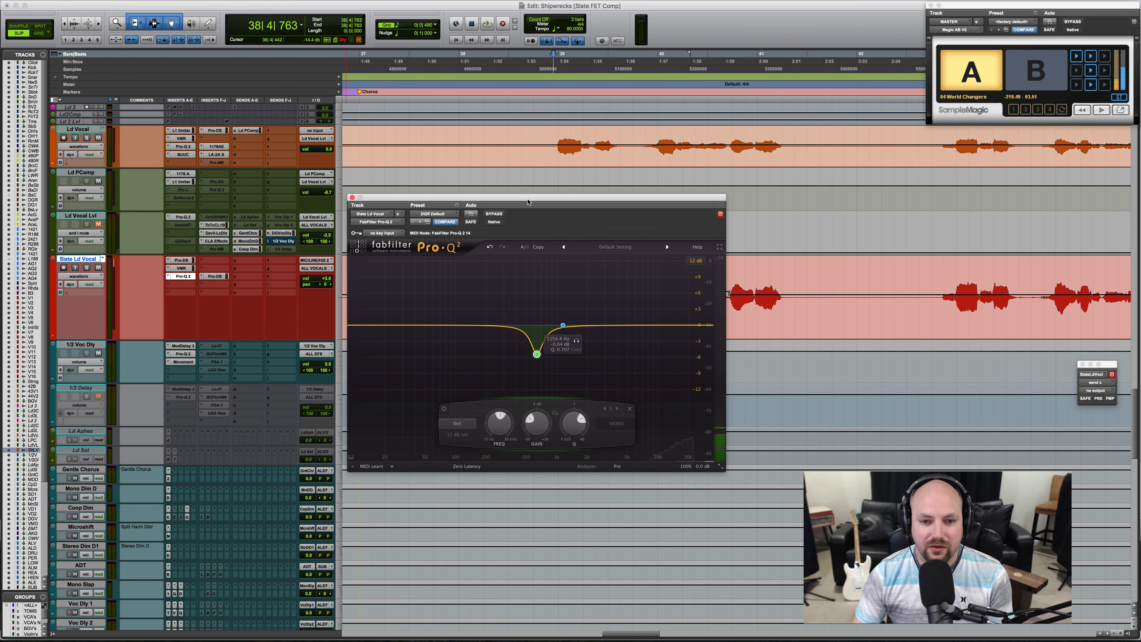
# Play the phrase in the full mix from 38|3|019 and ease the narrow low-mid cut to about -4.8 dB.
pyautogui.moveTo(527, 201); pyautogui.dragTo(546, 463)
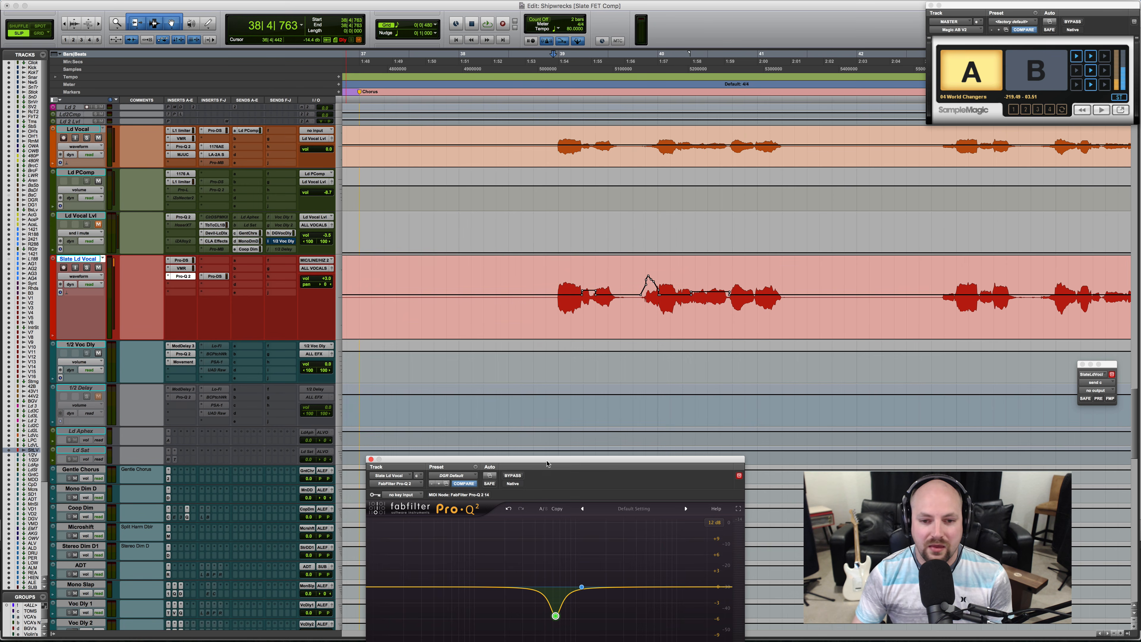
pyautogui.click(509, 269)
pyautogui.press('space')
pyautogui.moveTo(555, 457); pyautogui.dragTo(547, 193)
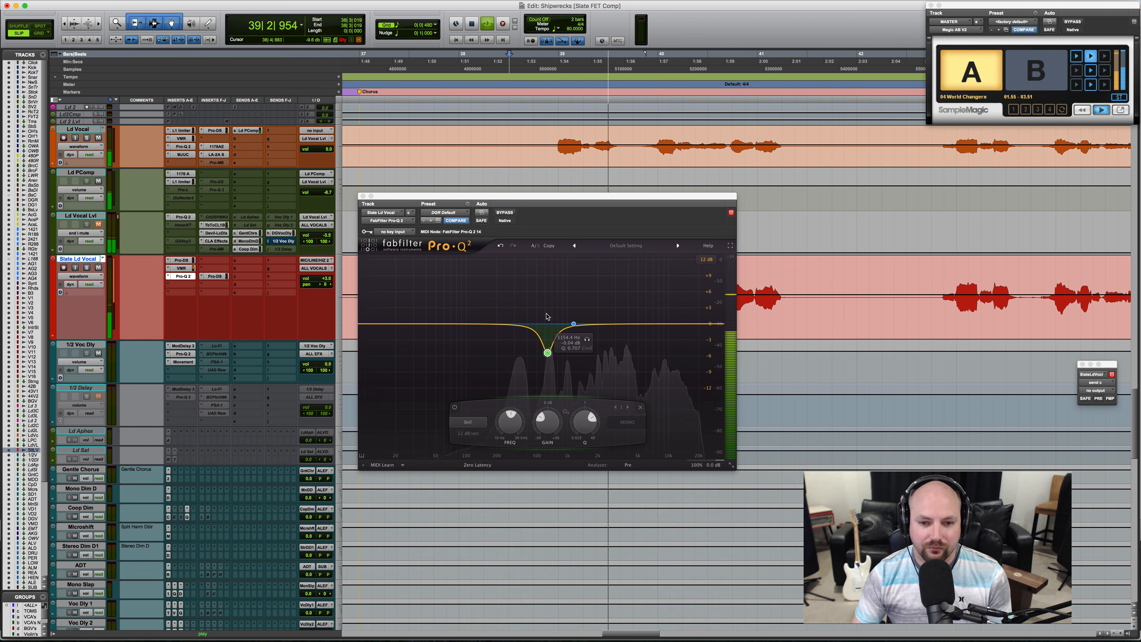
pyautogui.moveTo(547, 353)
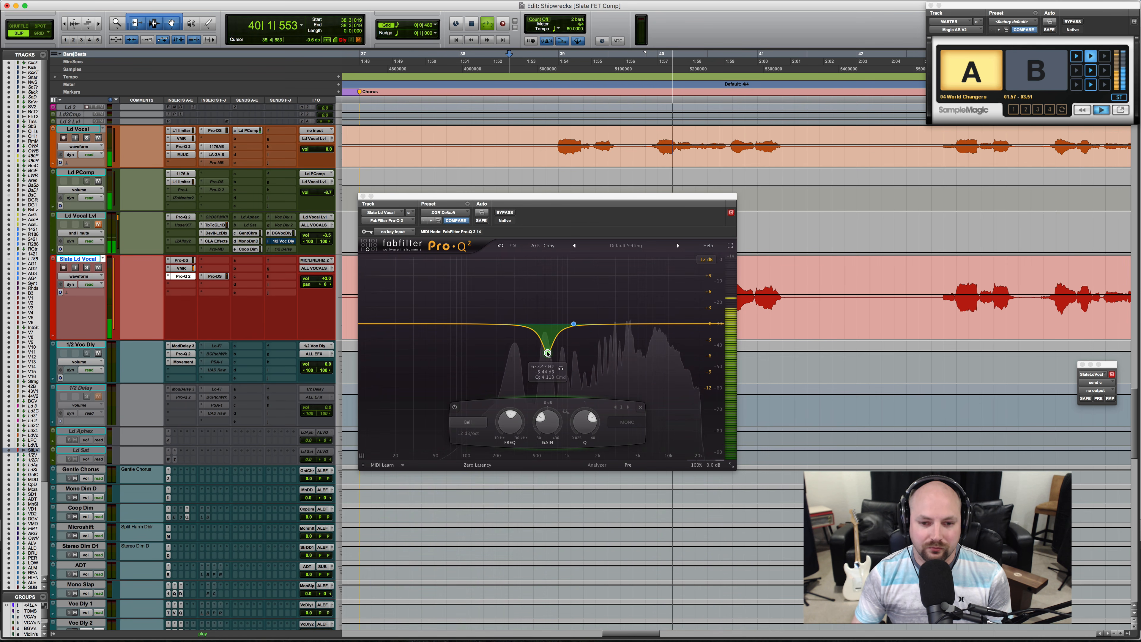
pyautogui.moveTo(547, 353); pyautogui.dragTo(546, 350)
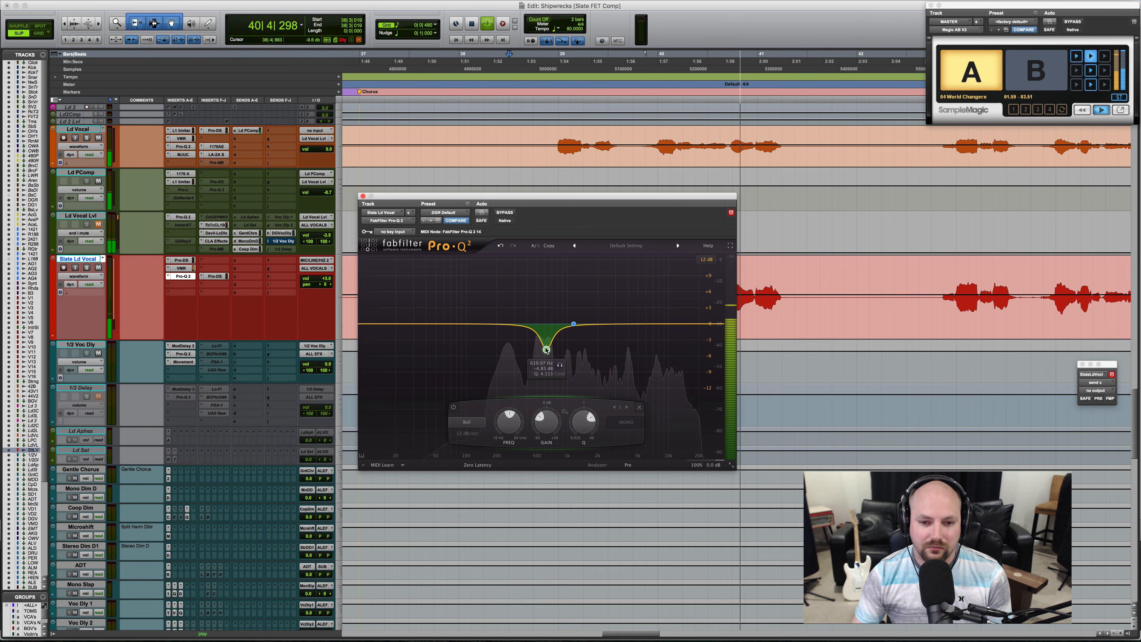
pyautogui.press('space')
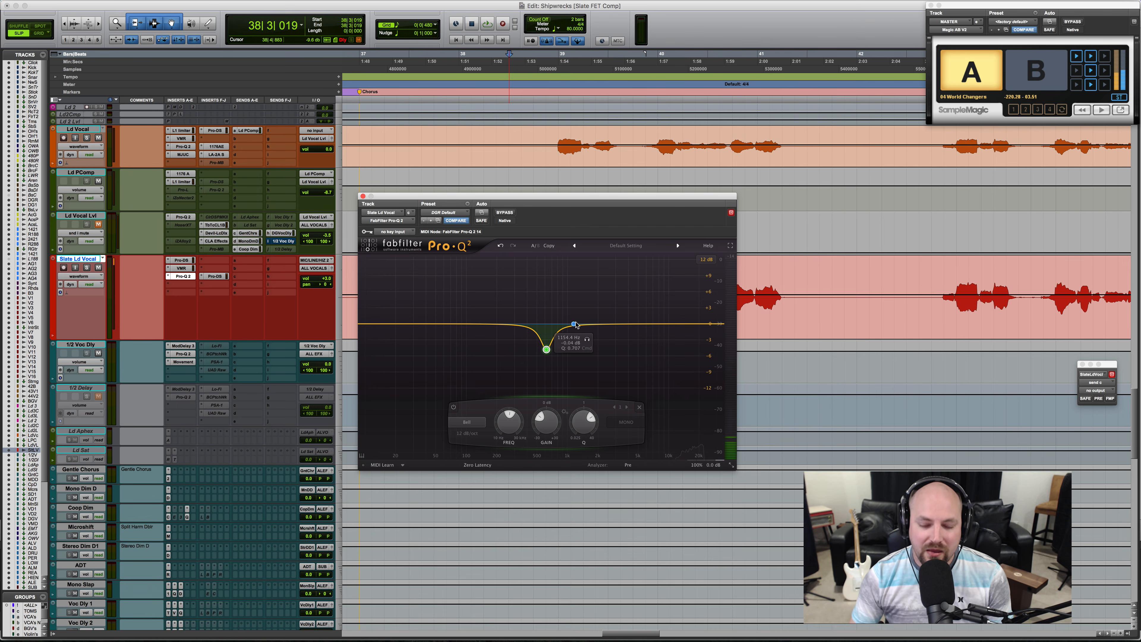
# Set the second band to a broad boost of about 2.7 dB near 960 Hz by ear, and slightly deepen the low-mid cut.
pyautogui.moveTo(575, 325); pyautogui.dragTo(580, 321)
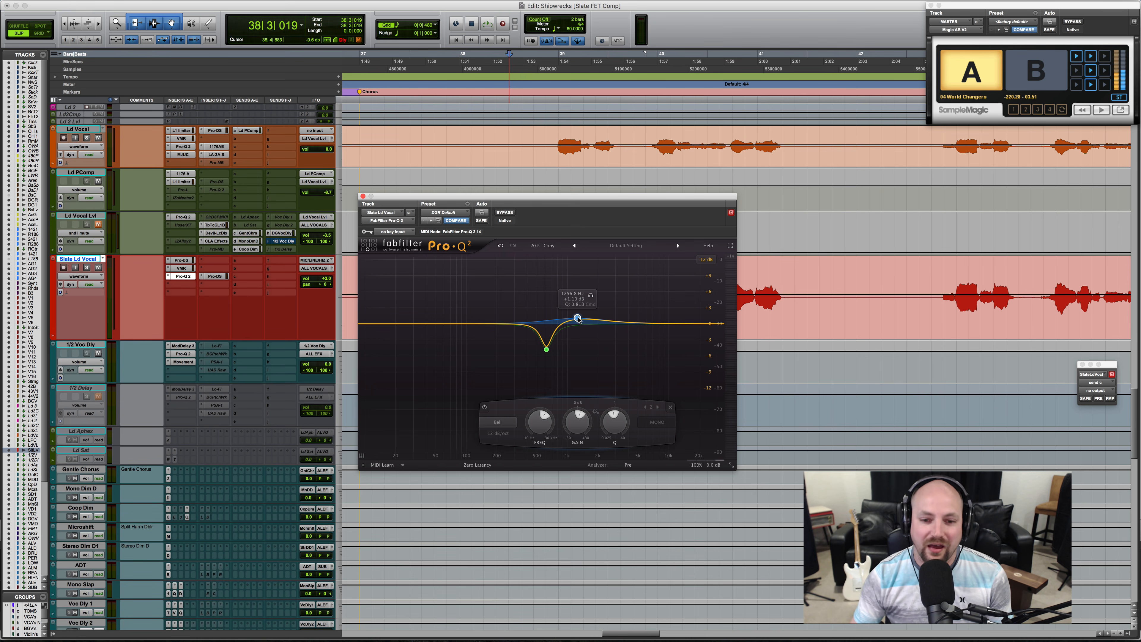
pyautogui.moveTo(578, 318); pyautogui.dragTo(571, 309)
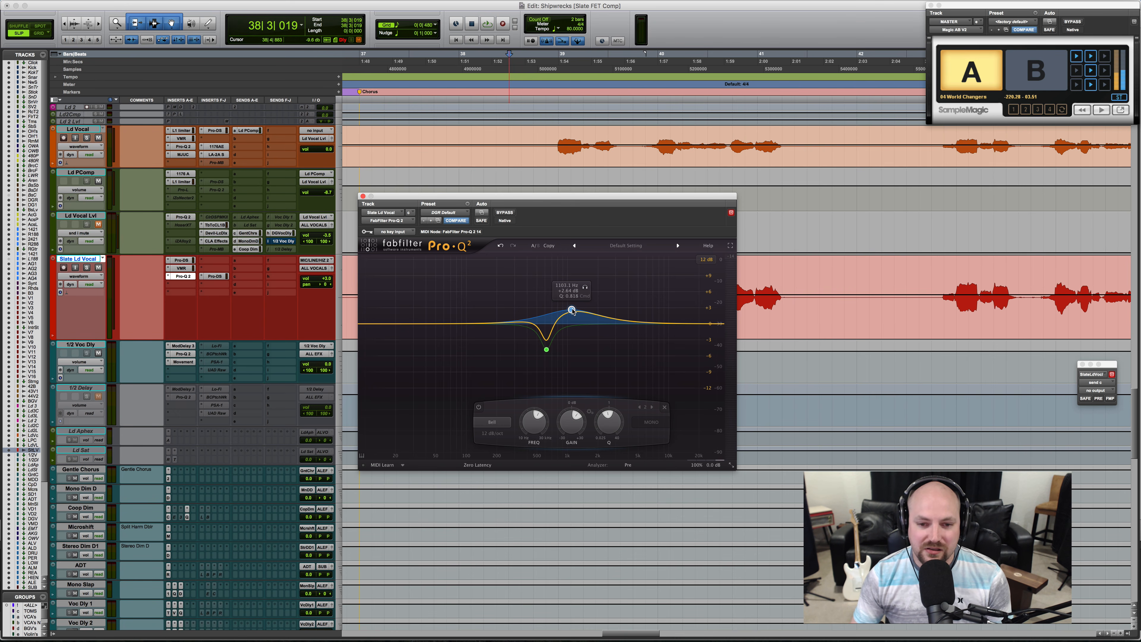
pyautogui.moveTo(572, 311)
pyautogui.mouseDown()
pyautogui.moveTo(592, 292)
pyautogui.moveTo(582, 291)
pyautogui.mouseUp()
pyautogui.press('space')
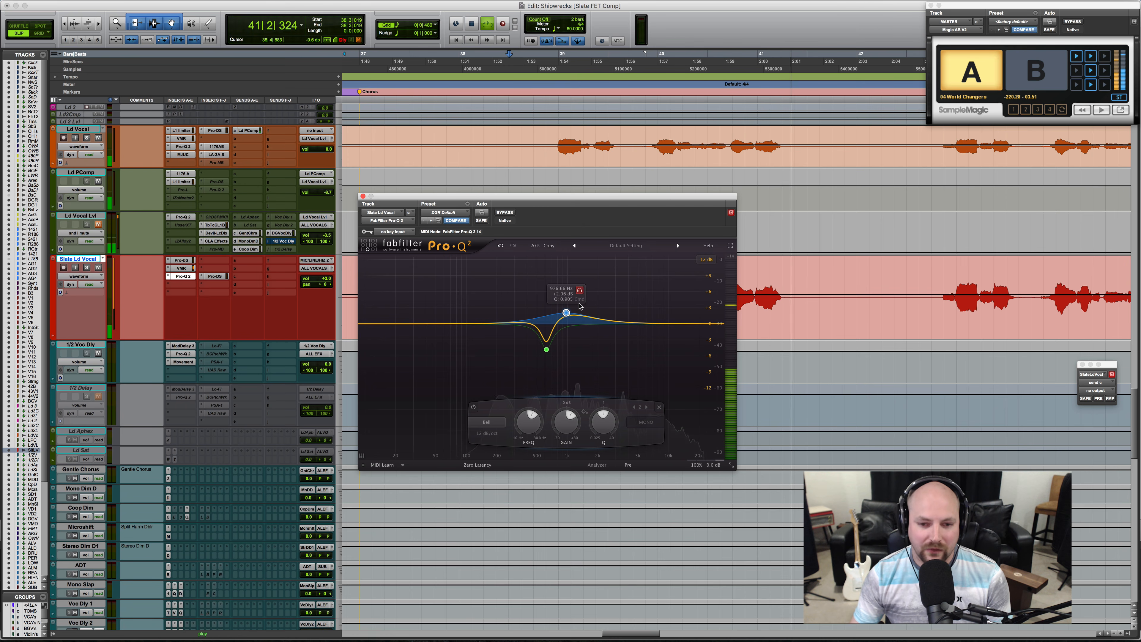
pyautogui.press('space')
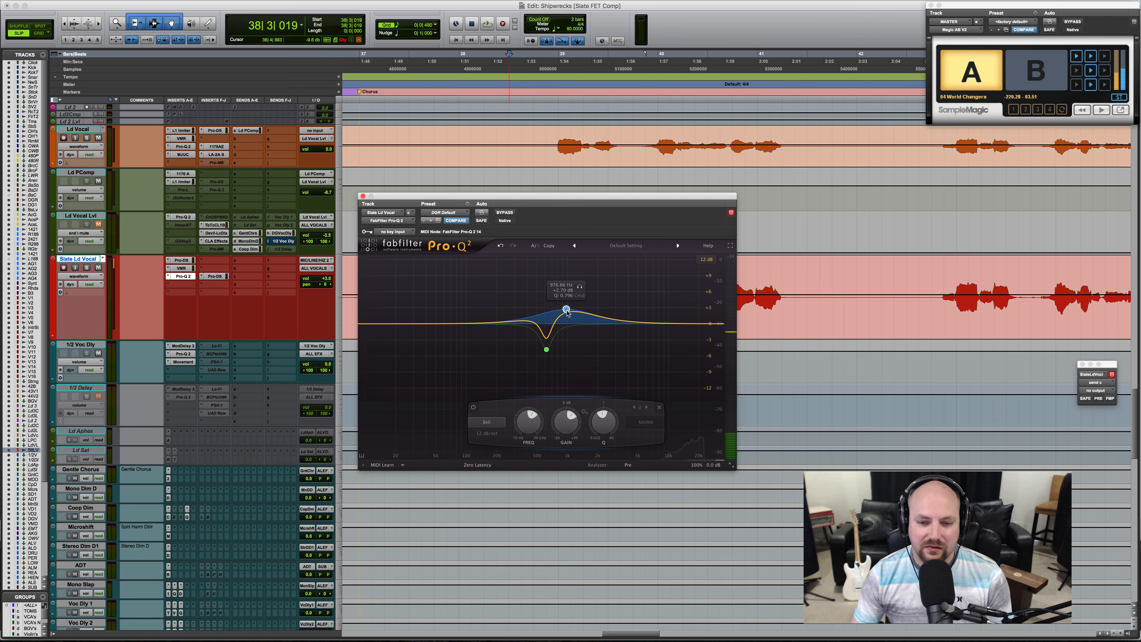
pyautogui.press('space')
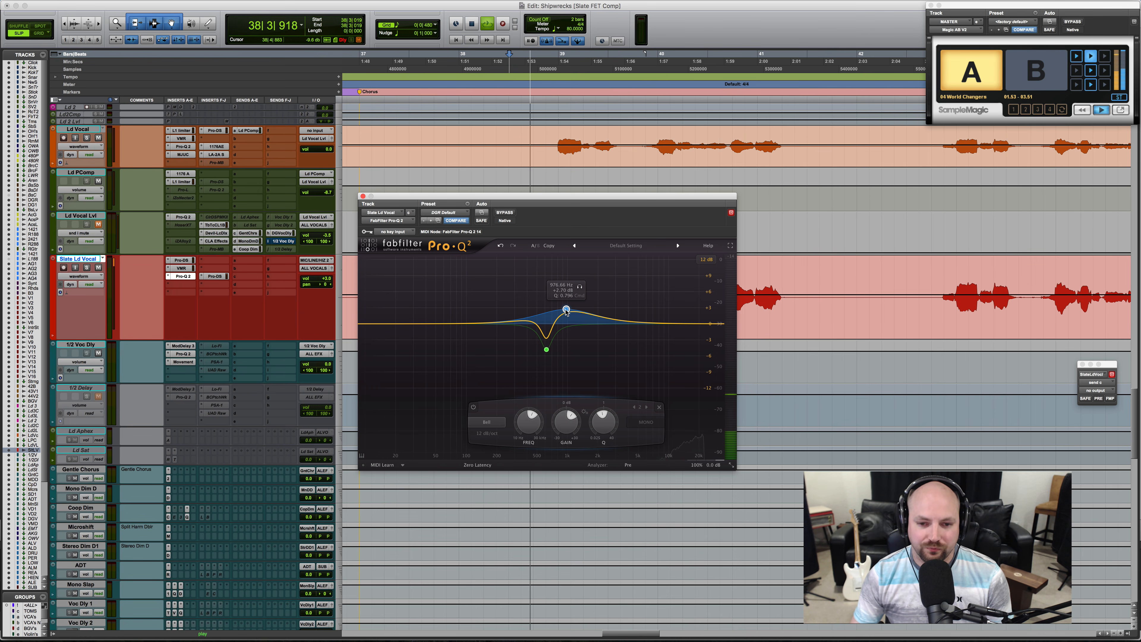
pyautogui.moveTo(567, 313)
pyautogui.mouseDown()
pyautogui.moveTo(567, 325)
pyautogui.moveTo(565, 291)
pyautogui.moveTo(565, 311)
pyautogui.mouseUp()
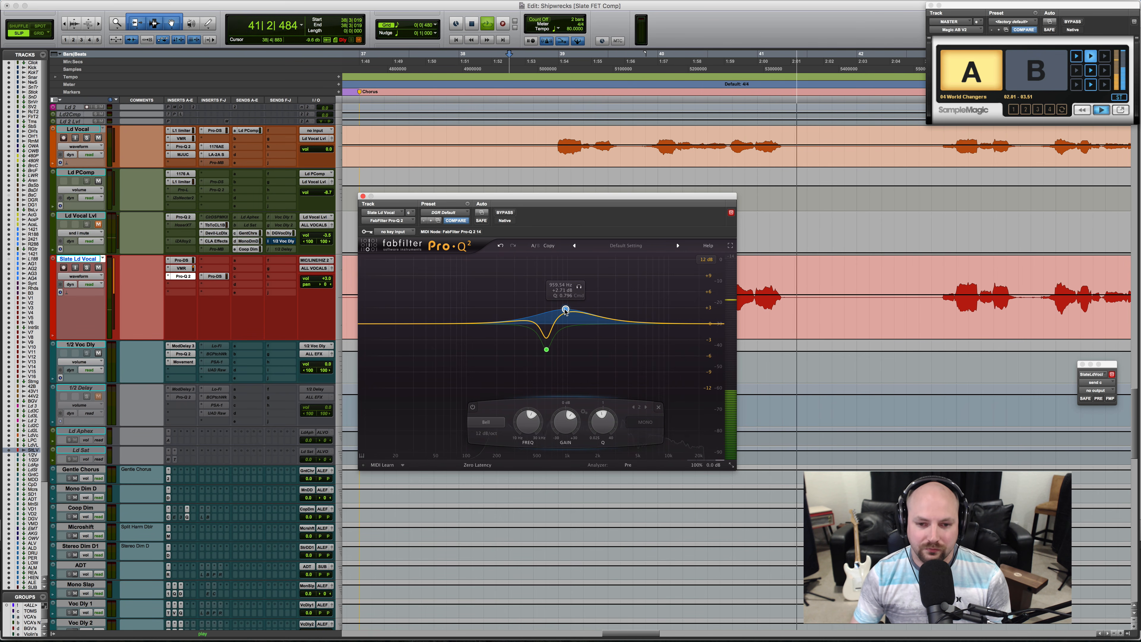
pyautogui.press('space')
pyautogui.click(546, 349)
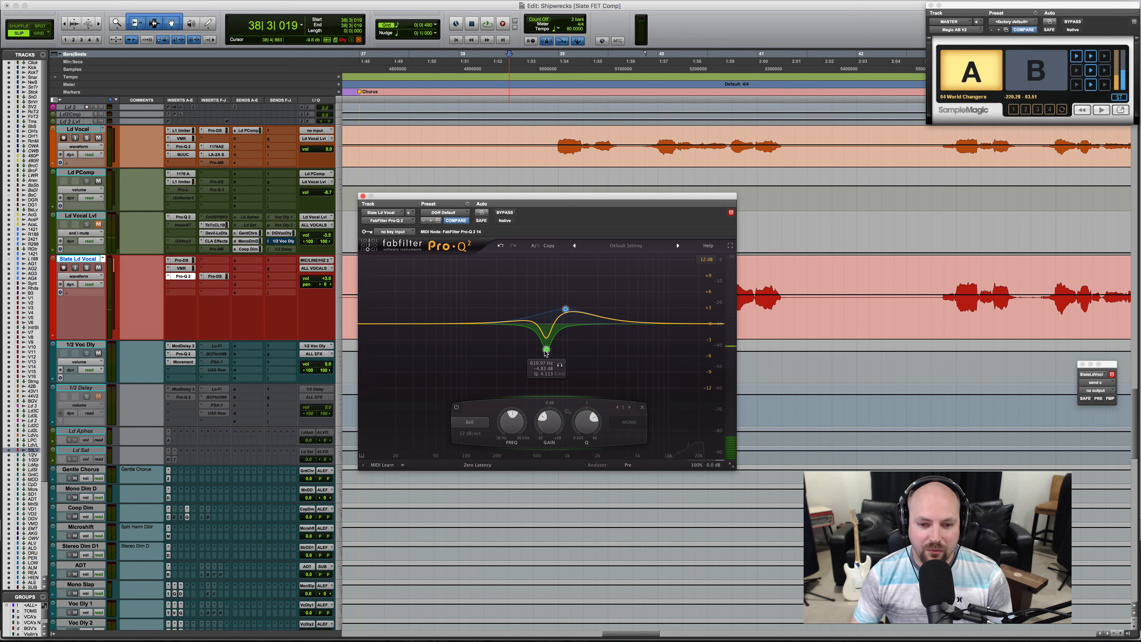
pyautogui.moveTo(547, 354); pyautogui.dragTo(547, 356)
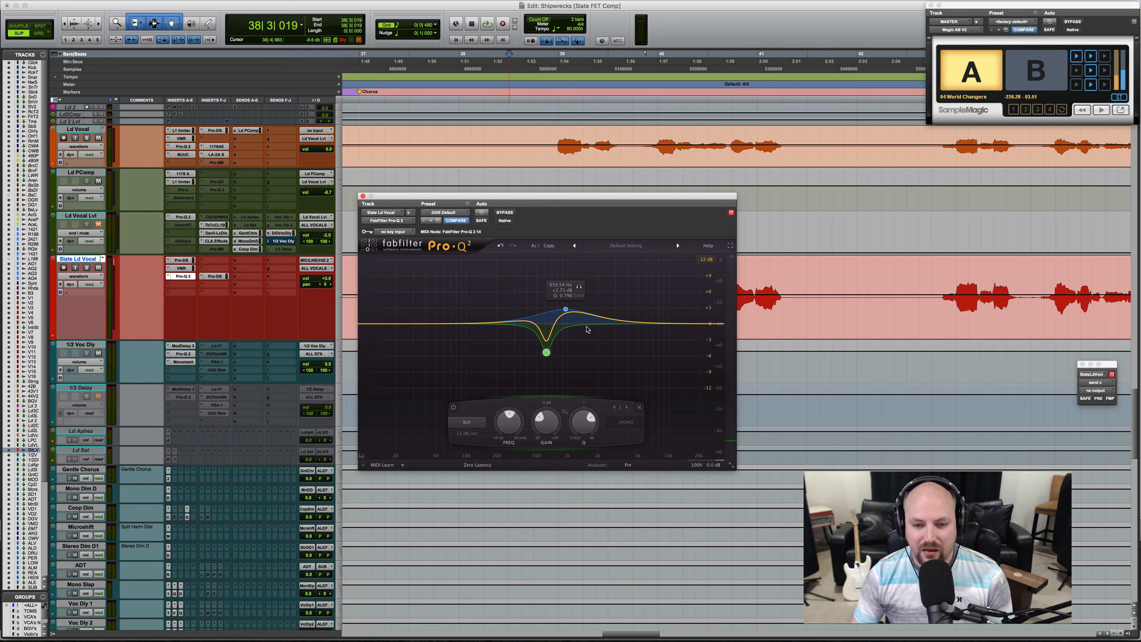
# While auditioning the phrase, add a small boost just below 2 kHz and a narrow cut of about 3.6 dB near 2.13 kHz.
pyautogui.moveTo(586, 330); pyautogui.dragTo(595, 329)
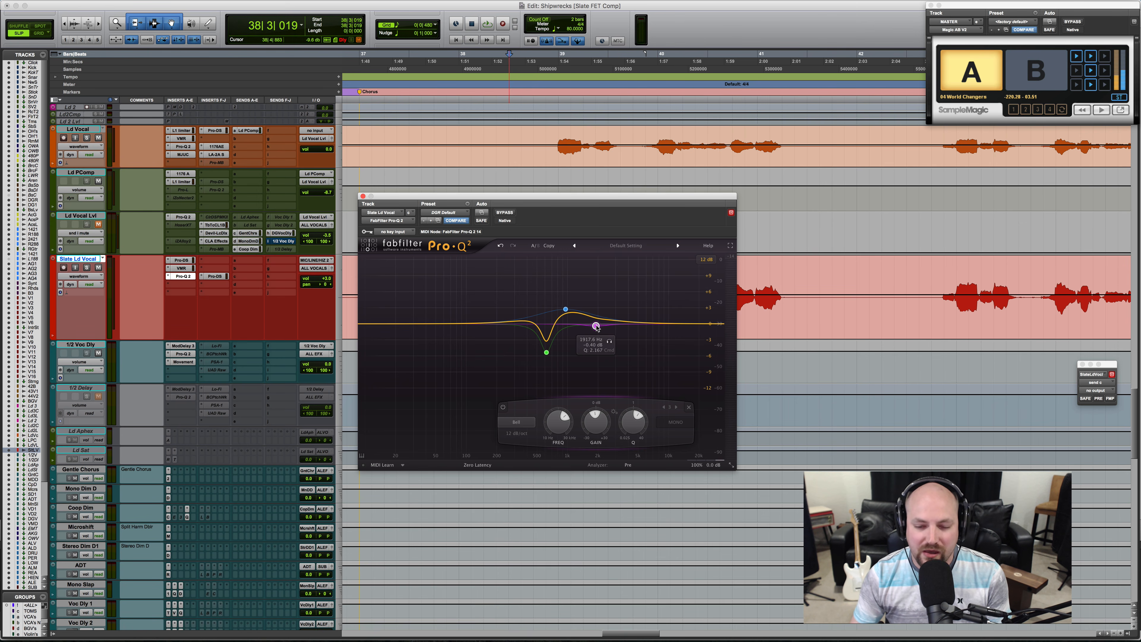
pyautogui.press('space')
pyautogui.moveTo(596, 327)
pyautogui.mouseDown()
pyautogui.moveTo(583, 303)
pyautogui.moveTo(597, 295)
pyautogui.moveTo(596, 323)
pyautogui.mouseUp()
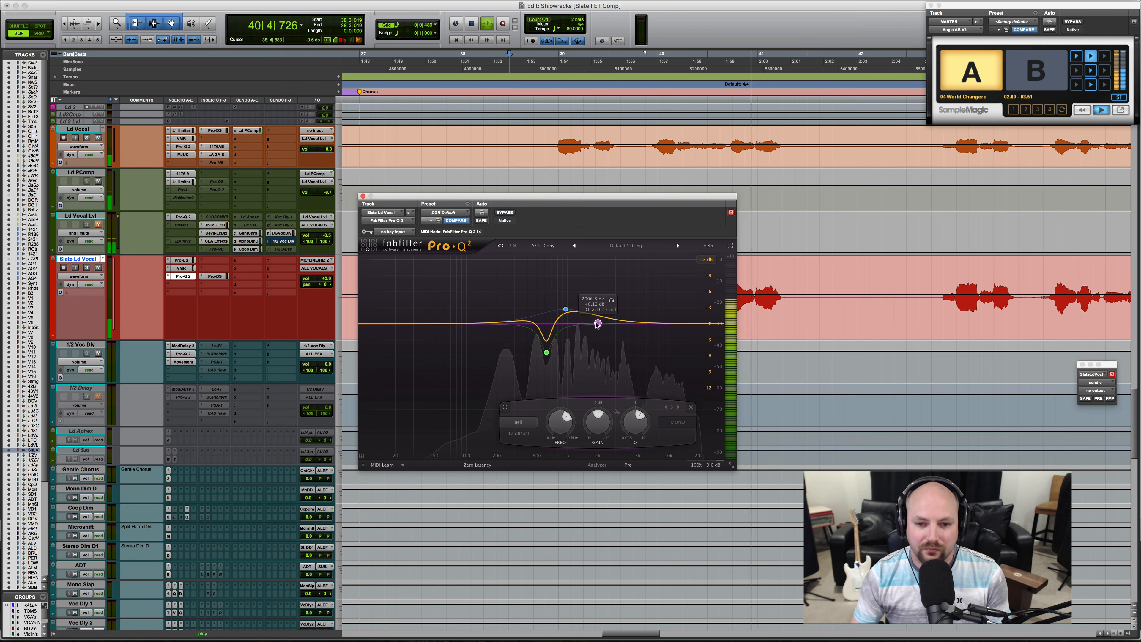
pyautogui.press('space')
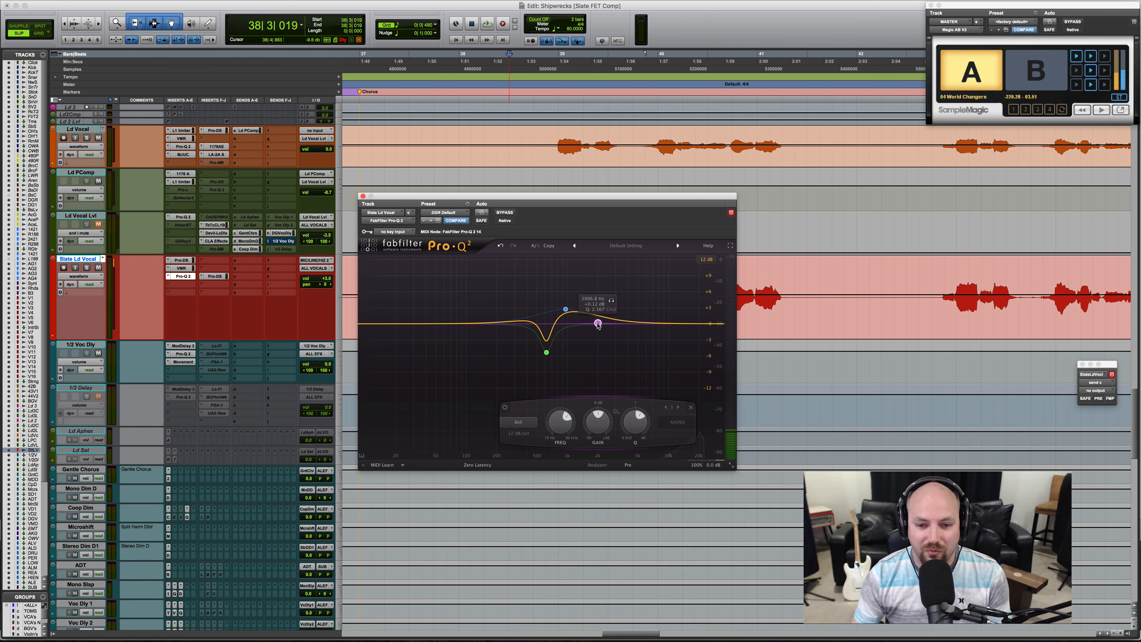
pyautogui.press('space')
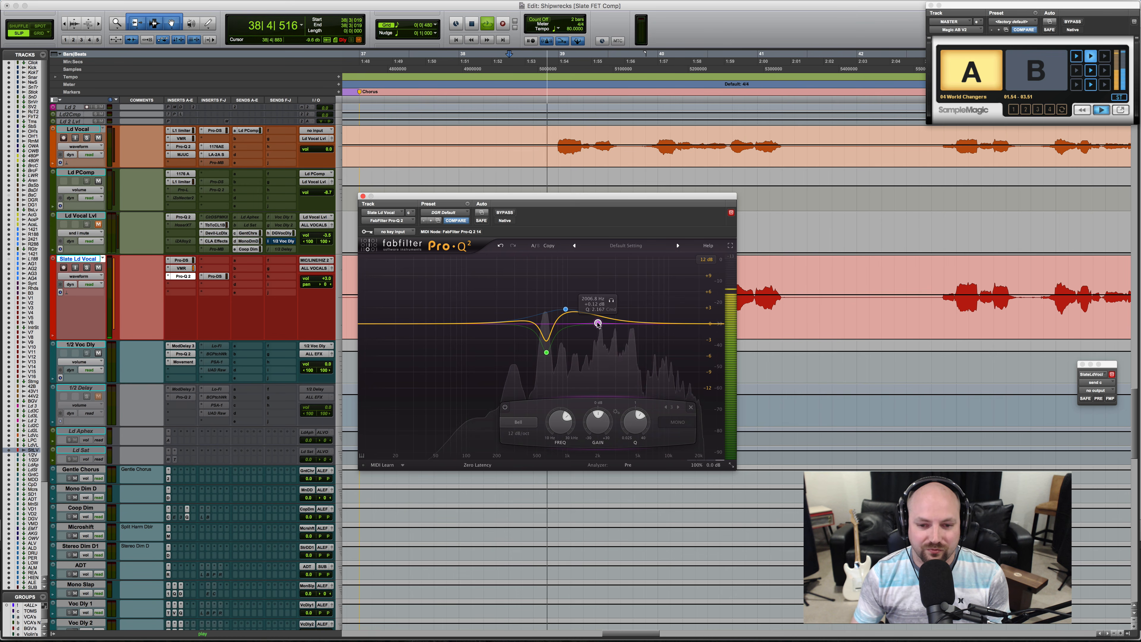
pyautogui.moveTo(597, 324)
pyautogui.mouseDown()
pyautogui.moveTo(557, 274)
pyautogui.moveTo(578, 268)
pyautogui.moveTo(597, 281)
pyautogui.moveTo(600, 345)
pyautogui.mouseUp()
pyautogui.press('space')
pyautogui.press('space')
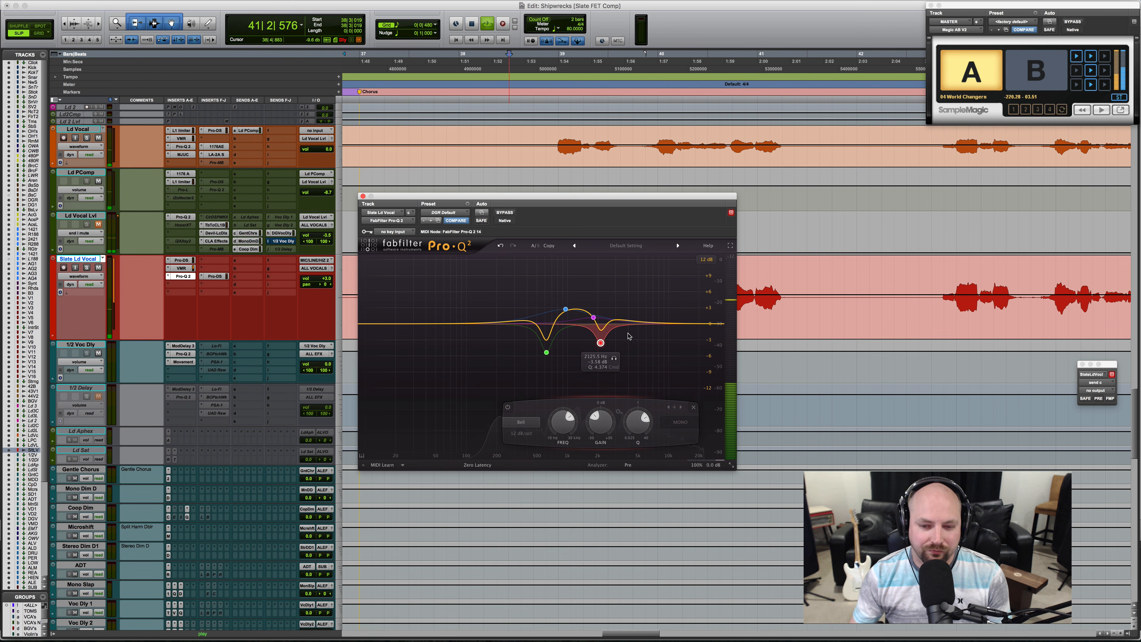
pyautogui.press('space')
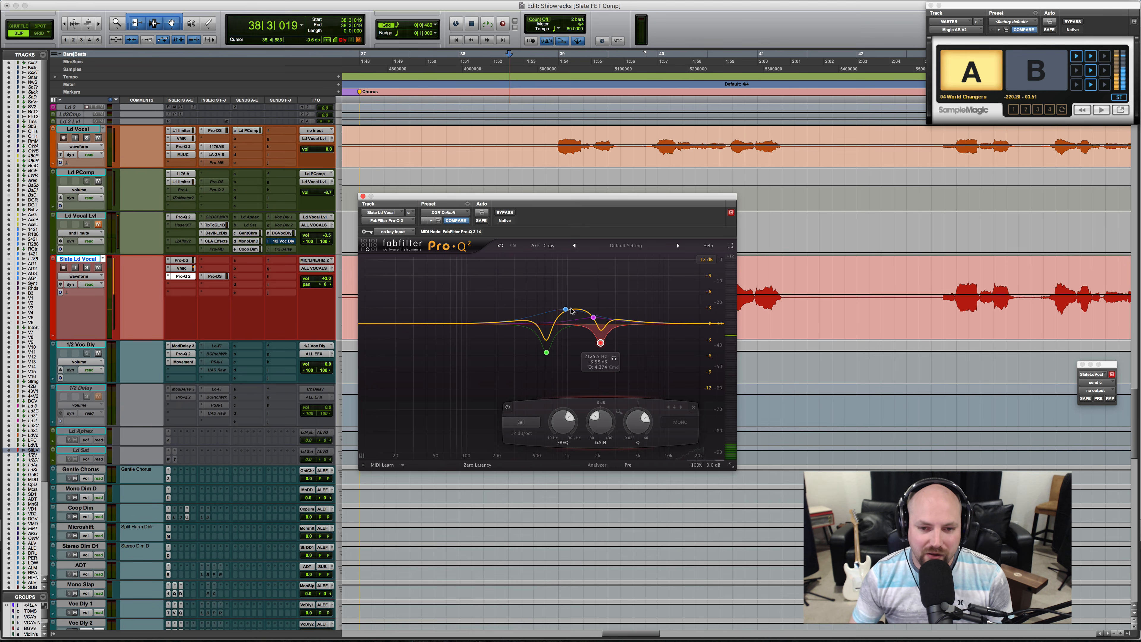
# Lower the broad boost near 960 Hz to about 2 dB and reduce the Pro-Q 2 gain scale to 68%.
pyautogui.moveTo(568, 312); pyautogui.dragTo(566, 318)
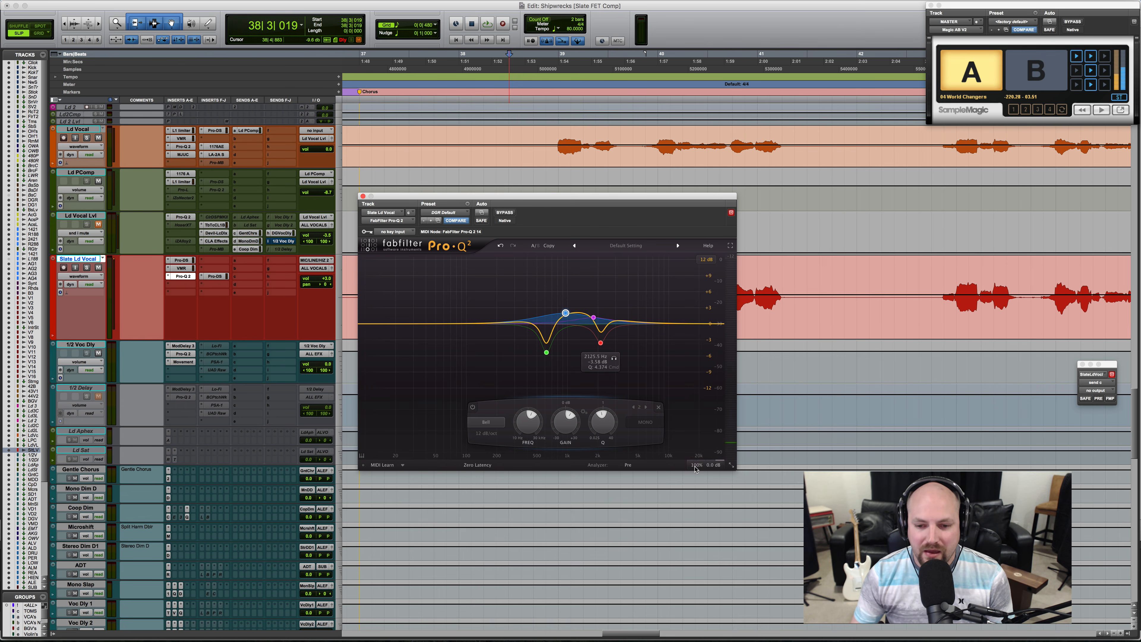
pyautogui.moveTo(703, 466)
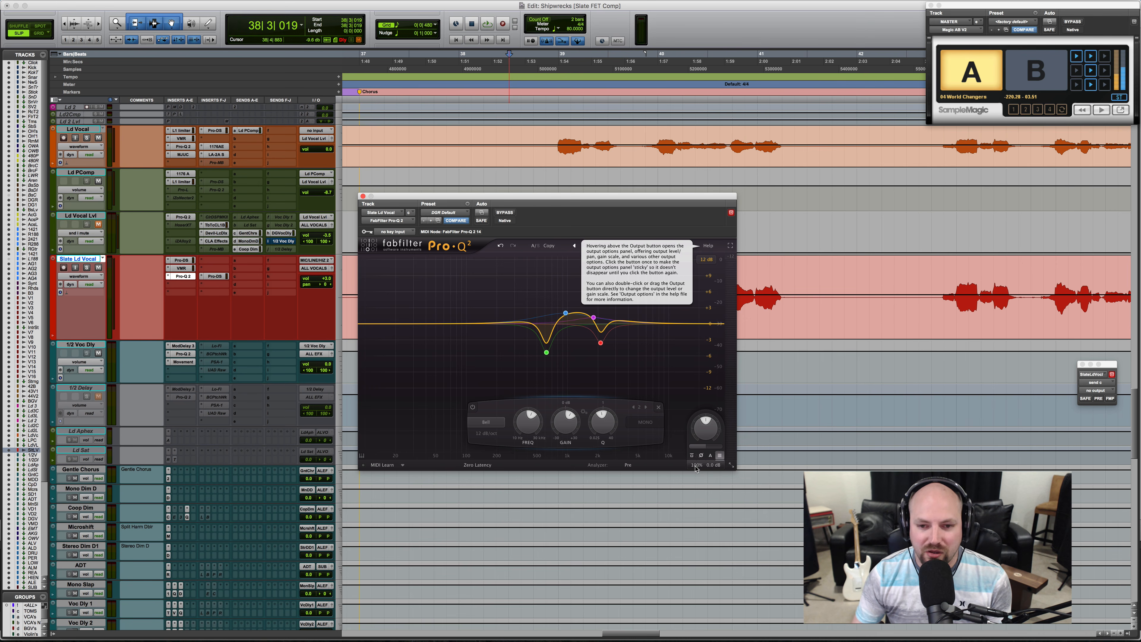
pyautogui.moveTo(695, 468)
pyautogui.mouseDown()
pyautogui.moveTo(687, 485)
pyautogui.moveTo(691, 471)
pyautogui.mouseUp()
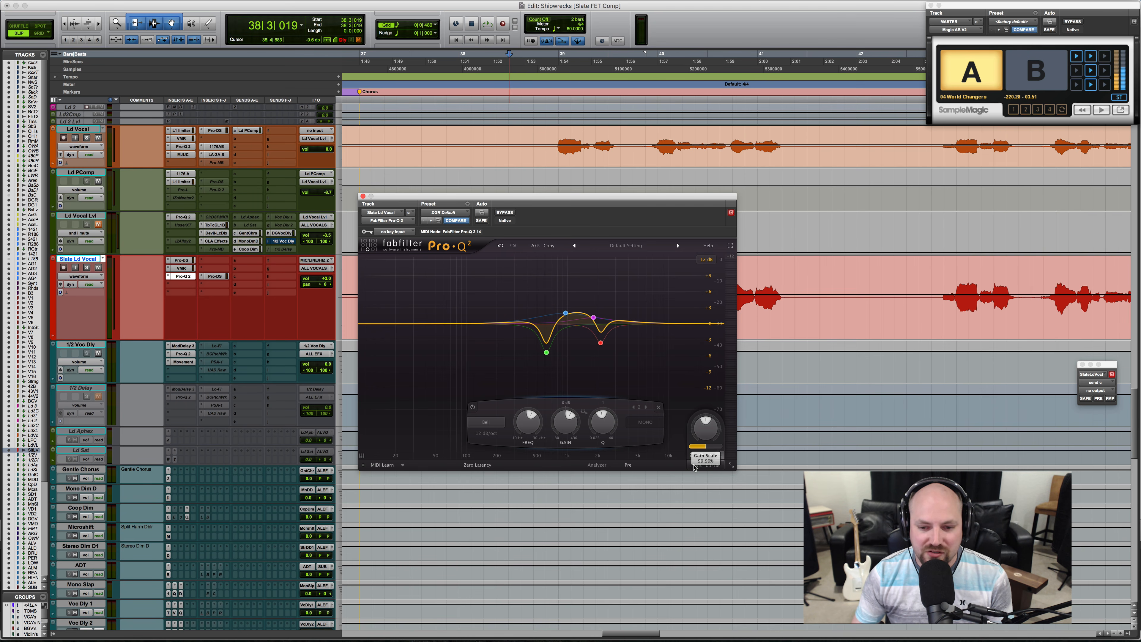
pyautogui.press('space')
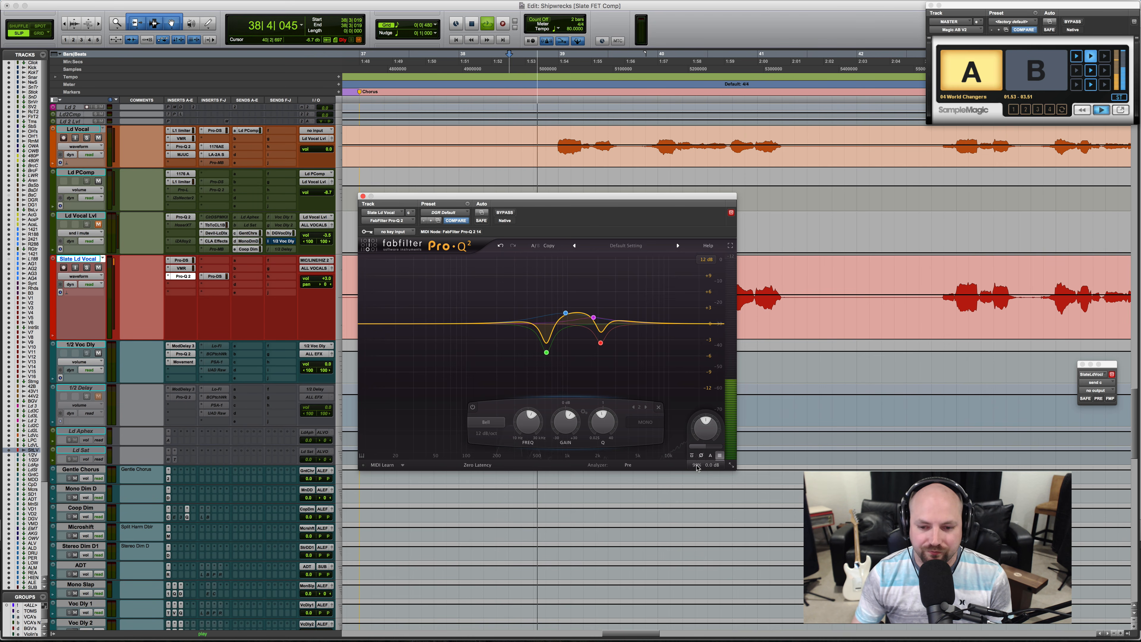
pyautogui.moveTo(694, 480)
pyautogui.mouseDown()
pyautogui.moveTo(688, 494)
pyautogui.moveTo(692, 427)
pyautogui.moveTo(681, 499)
pyautogui.mouseUp()
pyautogui.press('space')
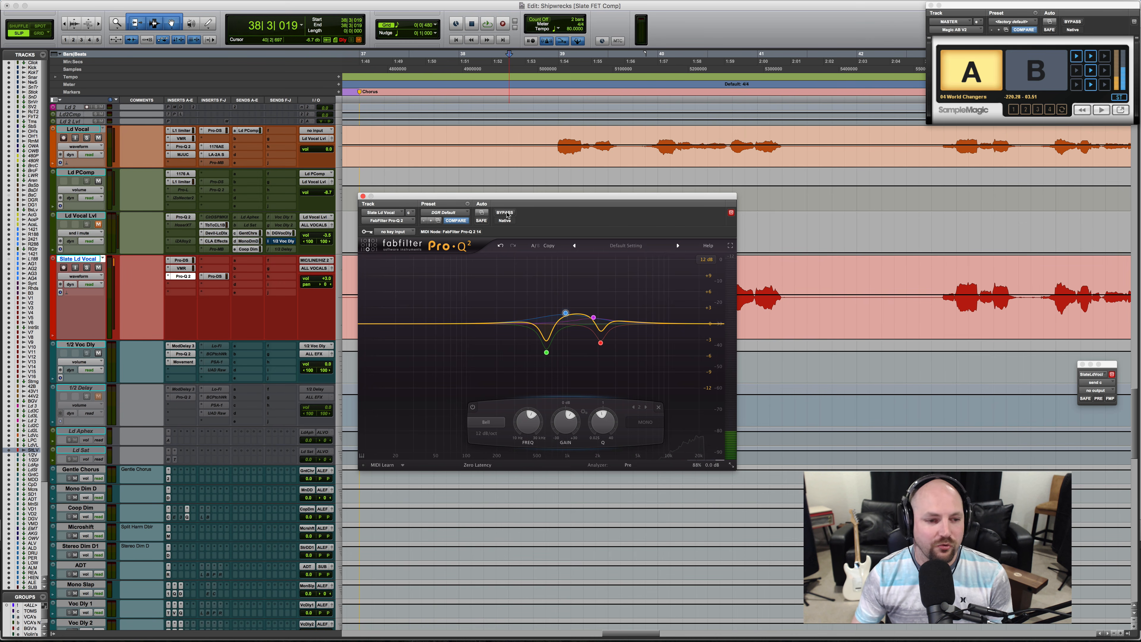
# Compare the vocal in the mix with Pro-Q 2 engaged and bypassed, set its gain scale to 75% and re-enable it.
pyautogui.press('space')
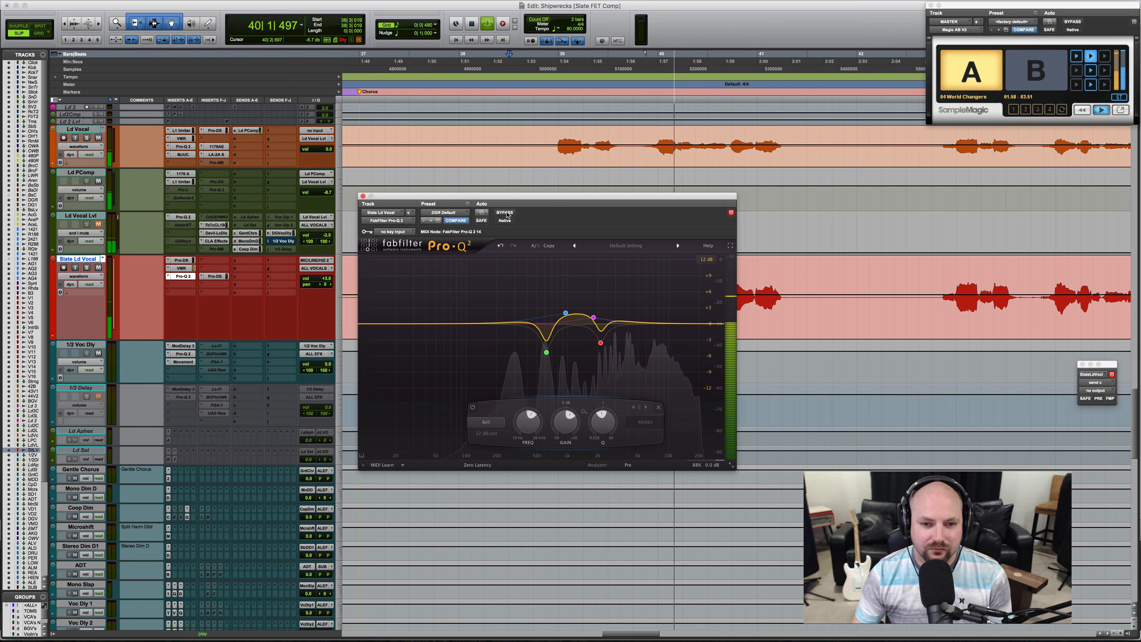
pyautogui.click(505, 212)
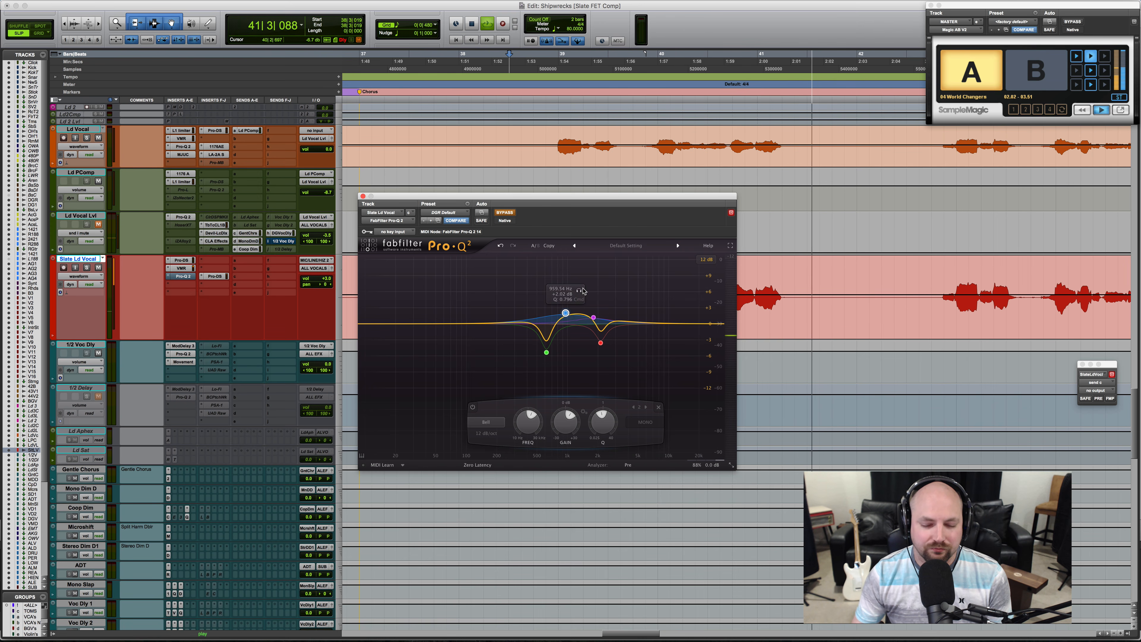
pyautogui.press('space')
pyautogui.moveTo(694, 470); pyautogui.dragTo(693, 491)
pyautogui.click(504, 212)
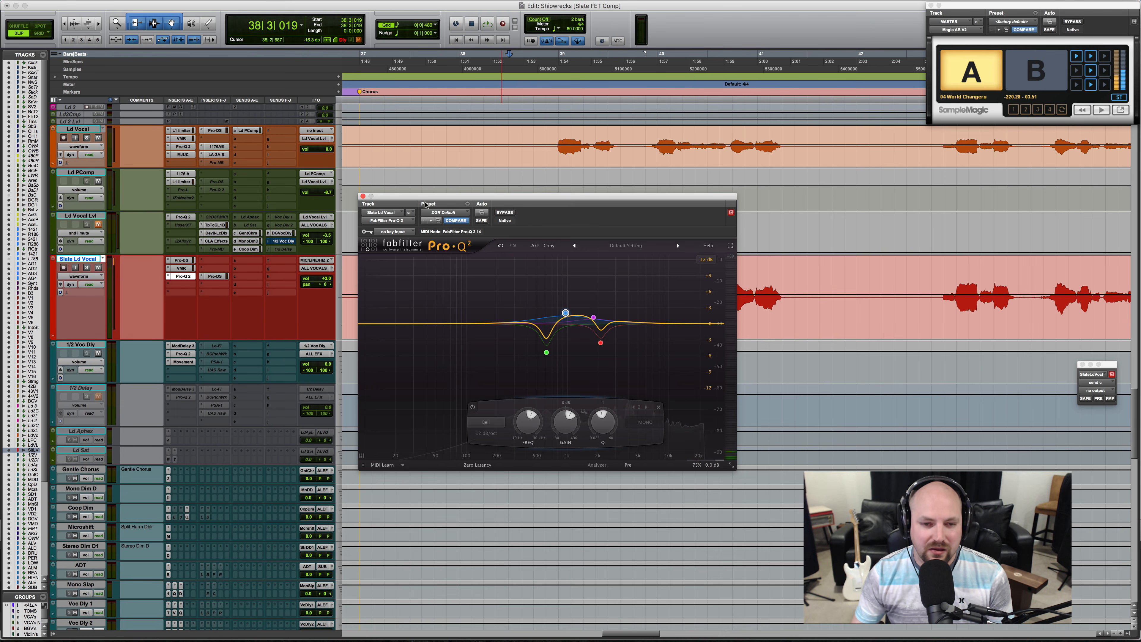
# Close the Pro-Q 2 window and place the playback cursor just before the first chorus phrase on the Slate Ld Vocal track.
pyautogui.click(363, 197)
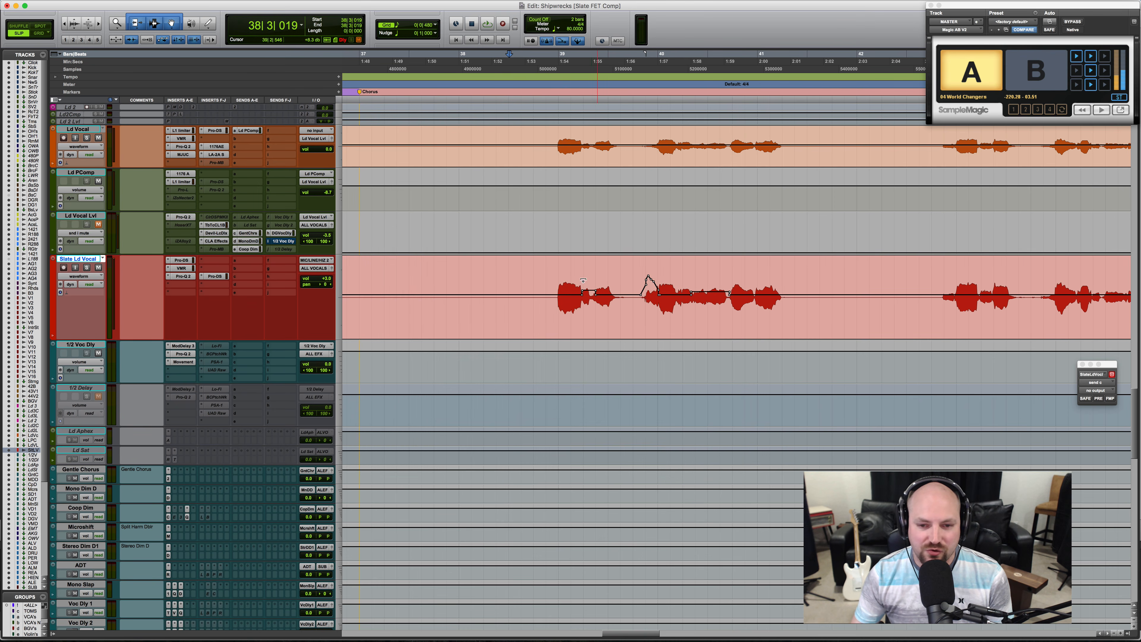
pyautogui.press('r')
pyautogui.press('r')
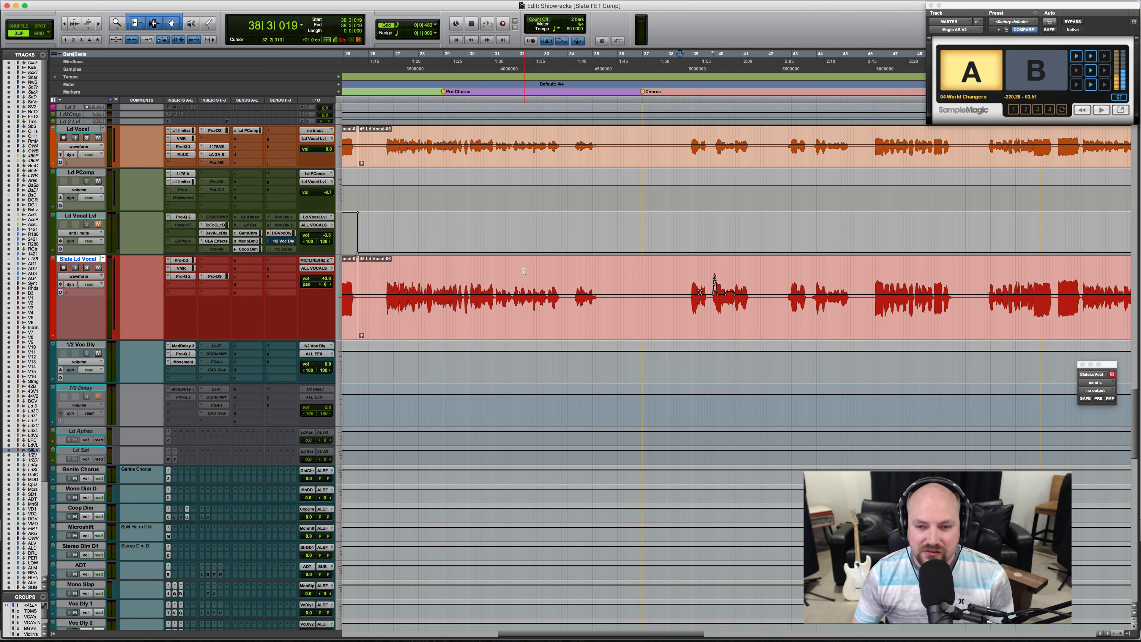
pyautogui.hscroll(5, 524, 272)
pyautogui.press('t')
pyautogui.hscroll(5, 523, 271)
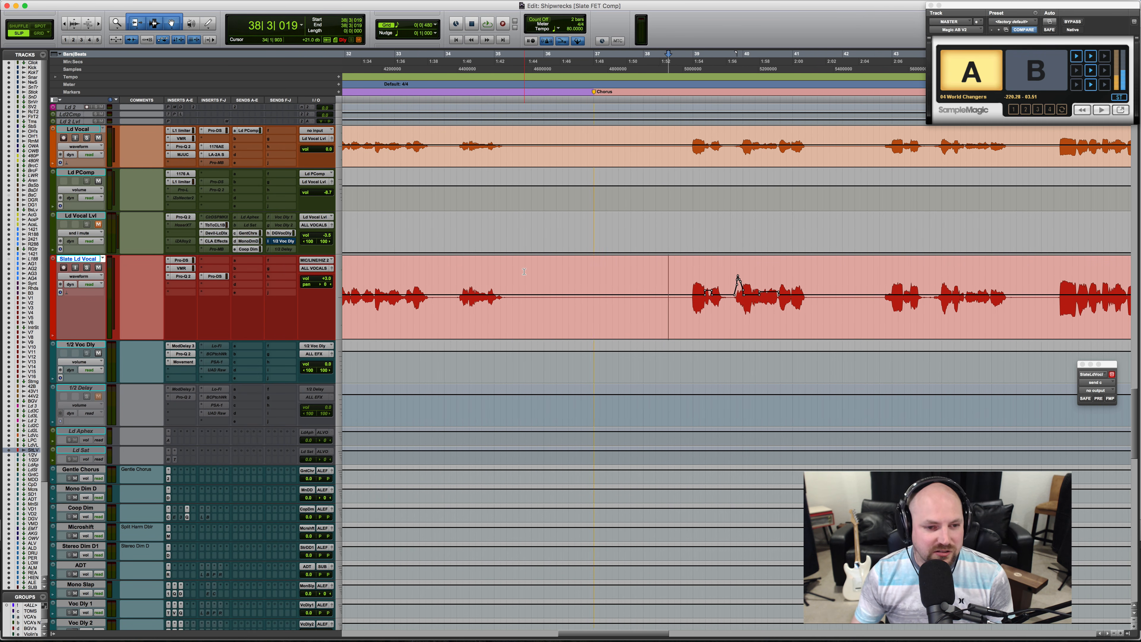
pyautogui.click(505, 273)
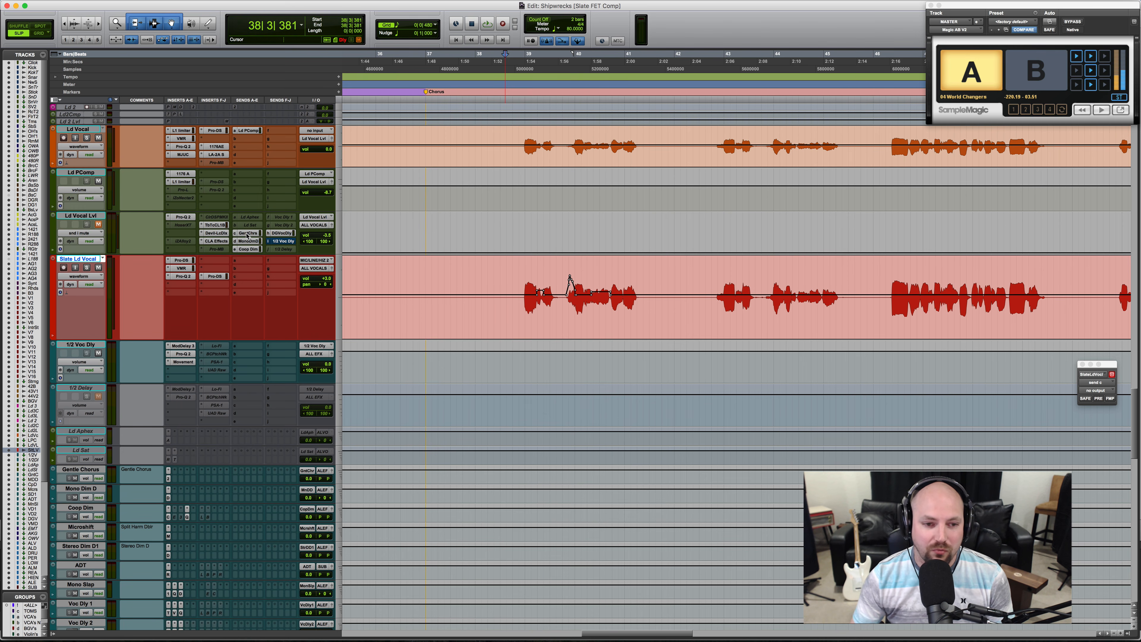
# Add a send from the Slate Ld Vocal track to the Gent Chorus stereo bus and move the send window over the timeline.
pyautogui.click(246, 234)
pyautogui.click(254, 232)
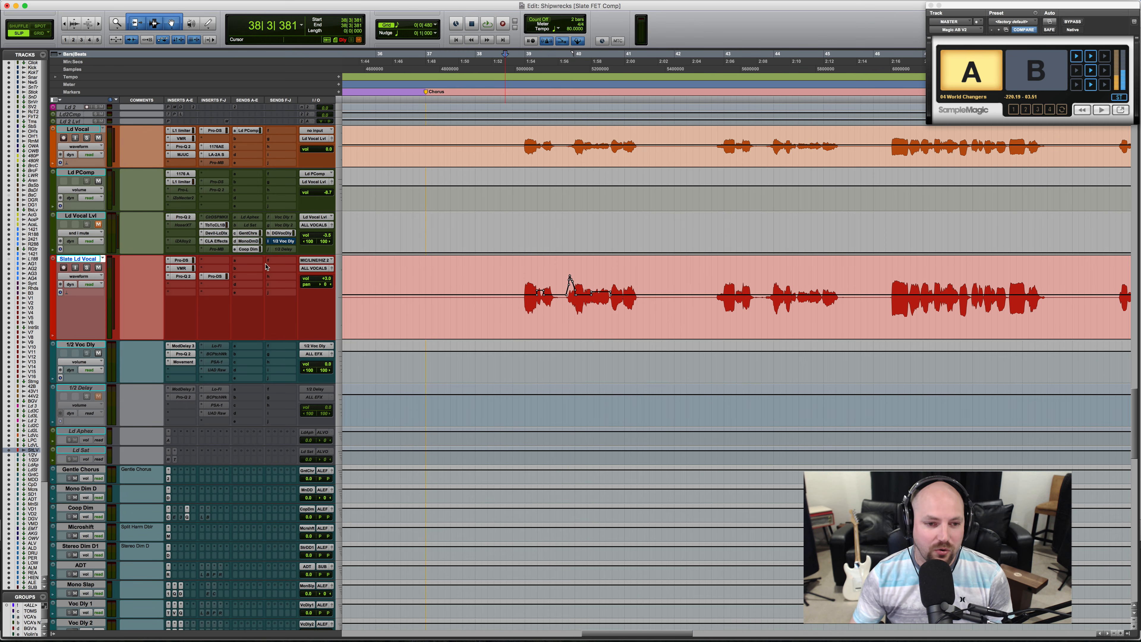
pyautogui.click(233, 262)
pyautogui.moveTo(265, 286)
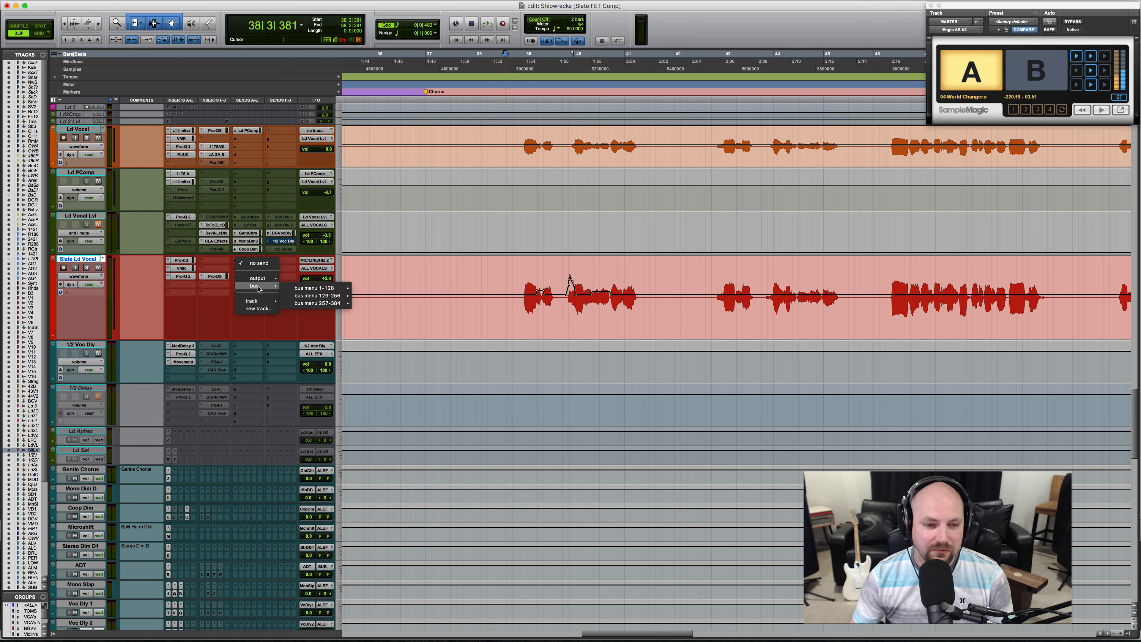
pyautogui.moveTo(314, 290)
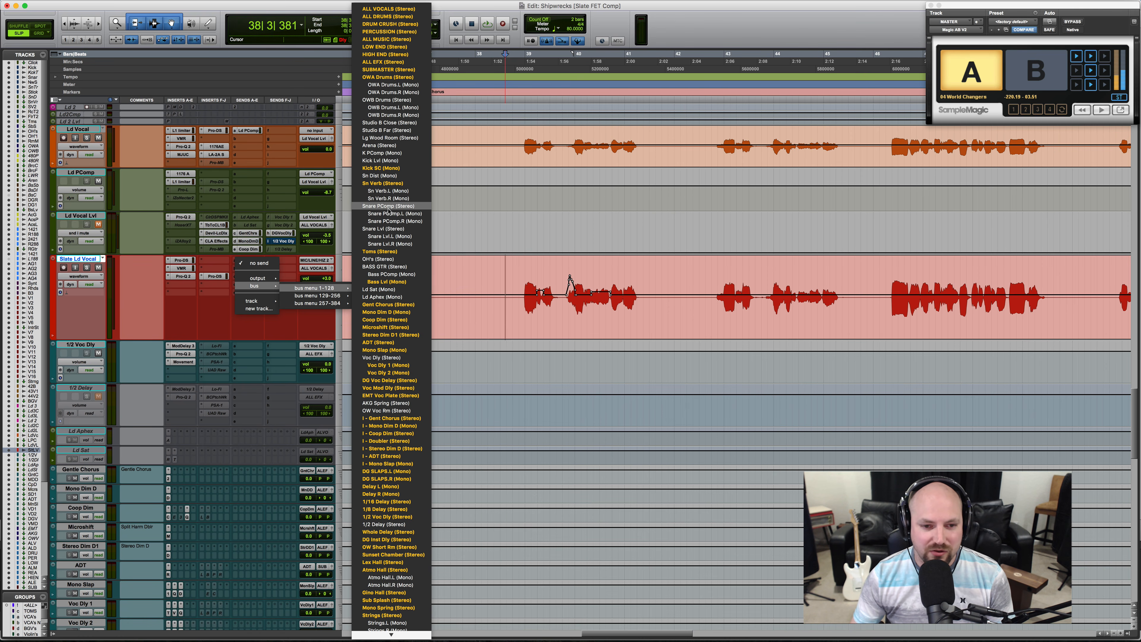
pyautogui.click(386, 306)
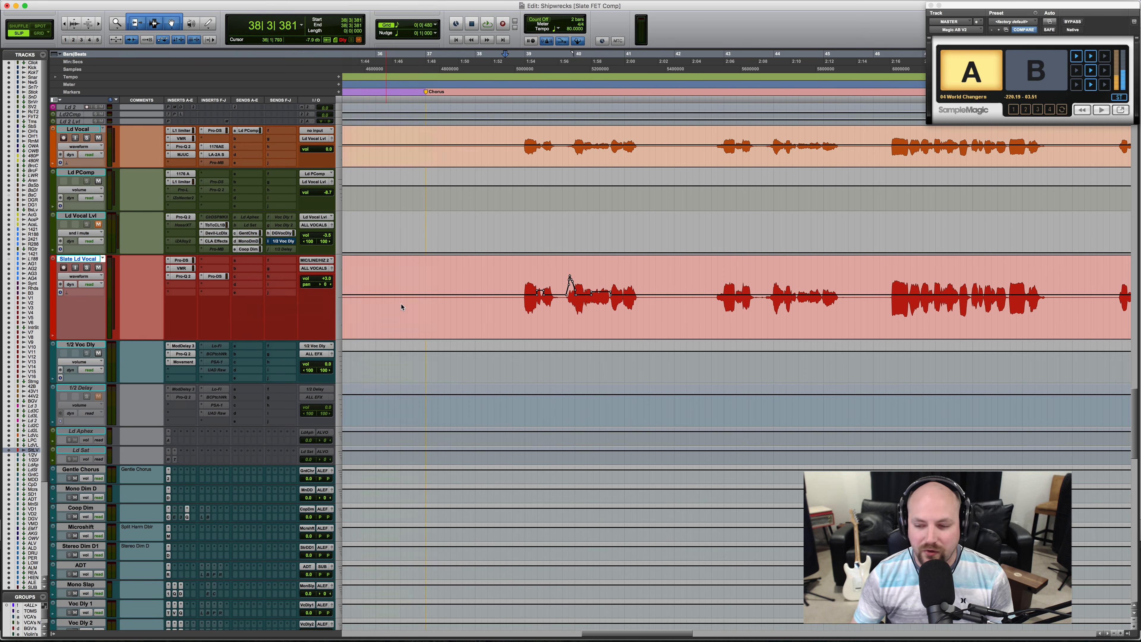
pyautogui.moveTo(1073, 365); pyautogui.dragTo(694, 222)
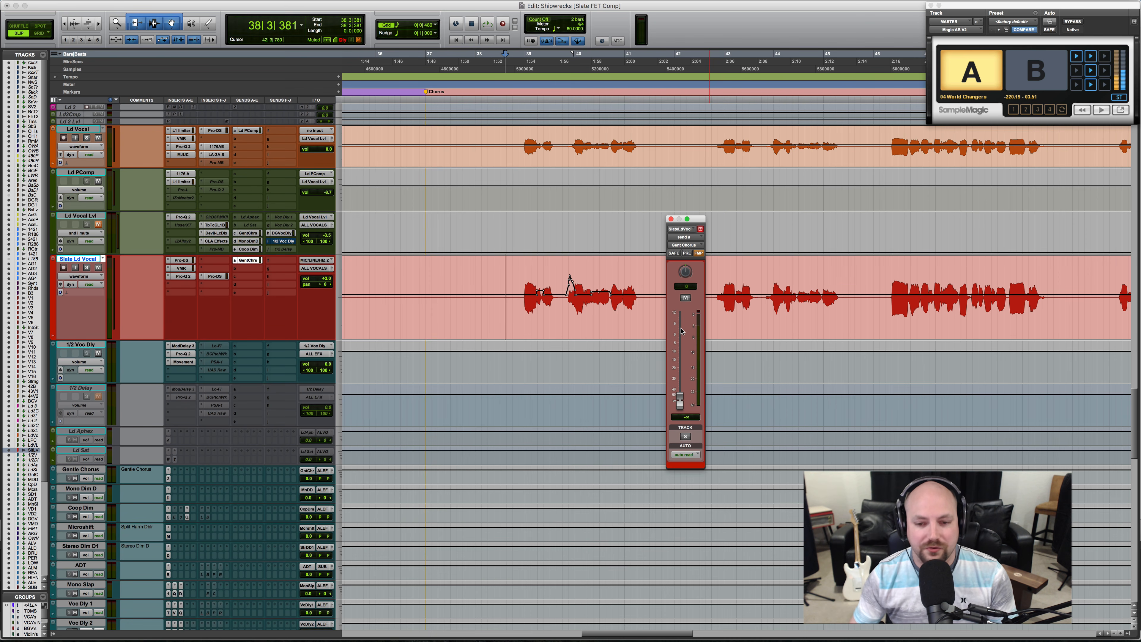
# Audition the phrase with the Gent Chorus send raised high, then settle its level at about -16 dB.
pyautogui.press('space')
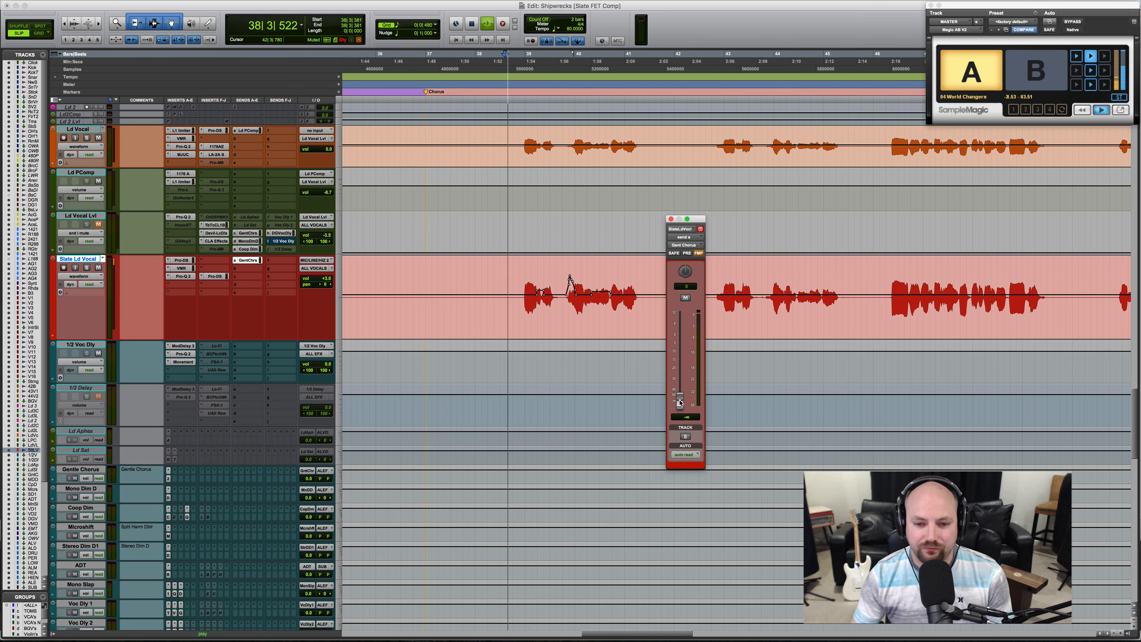
pyautogui.moveTo(682, 374); pyautogui.dragTo(679, 343)
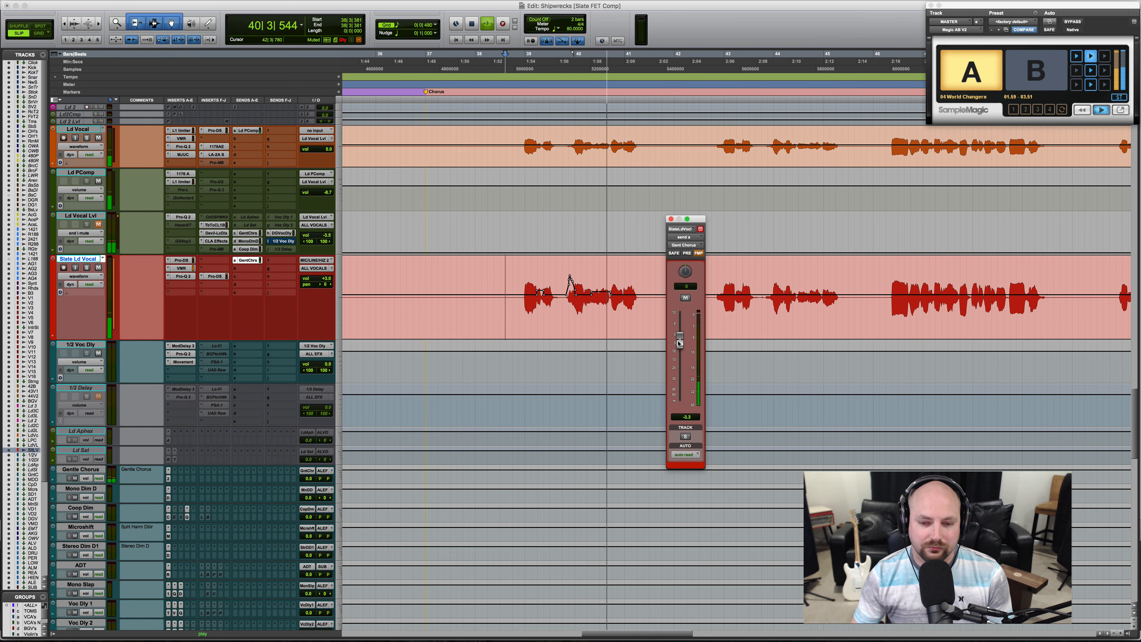
pyautogui.press('space')
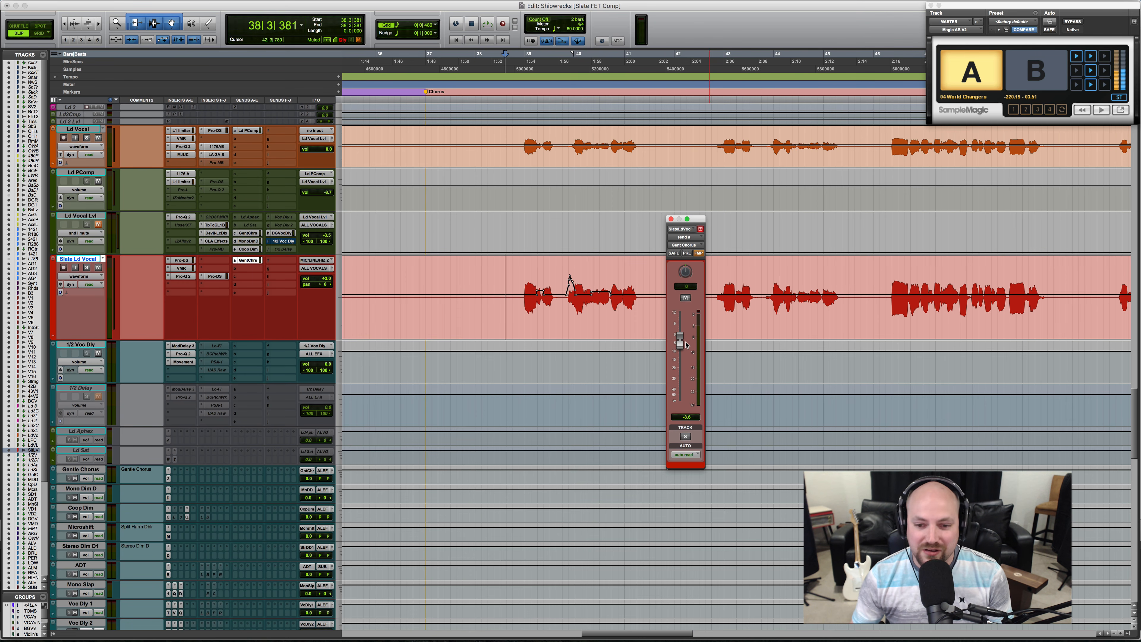
pyautogui.press('space')
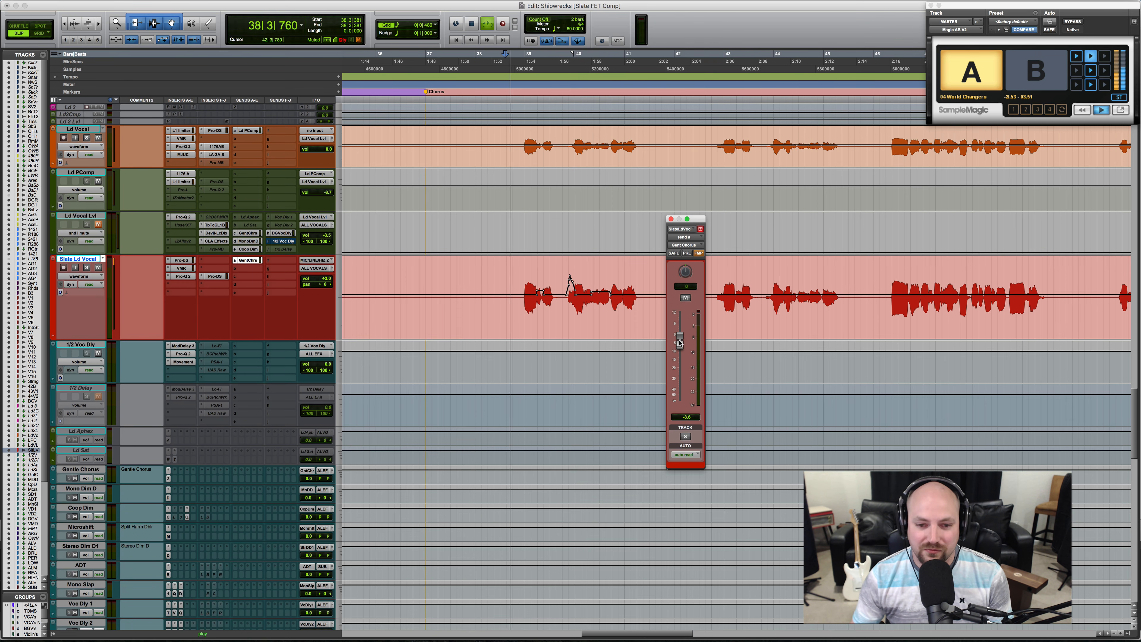
pyautogui.moveTo(678, 344); pyautogui.dragTo(680, 363)
pyautogui.press('space')
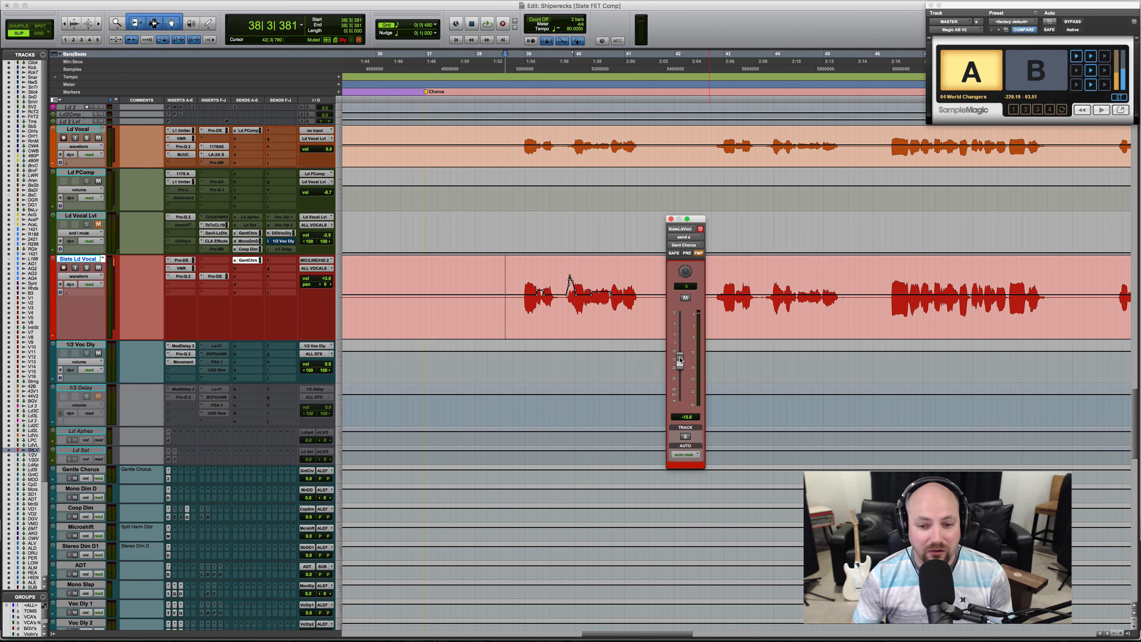
pyautogui.moveTo(679, 359); pyautogui.dragTo(680, 361)
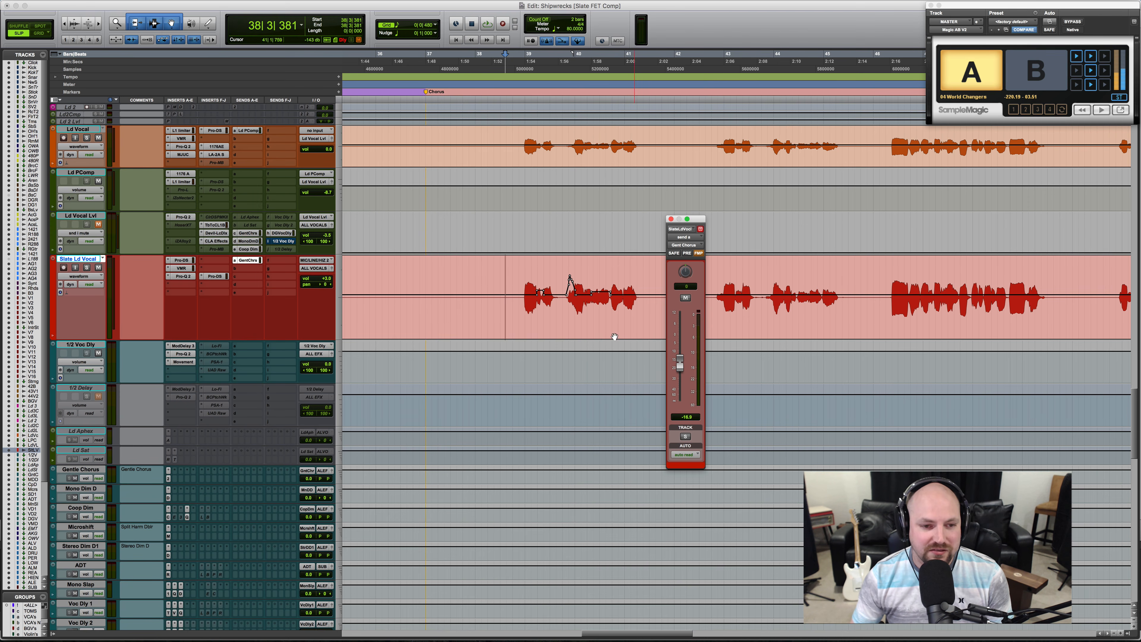
# Add a second send on Slate Ld Vocal to the Mono Dim D bus and set its level to about -16 dB during playback.
pyautogui.click(237, 272)
pyautogui.moveTo(258, 294)
pyautogui.moveTo(310, 298)
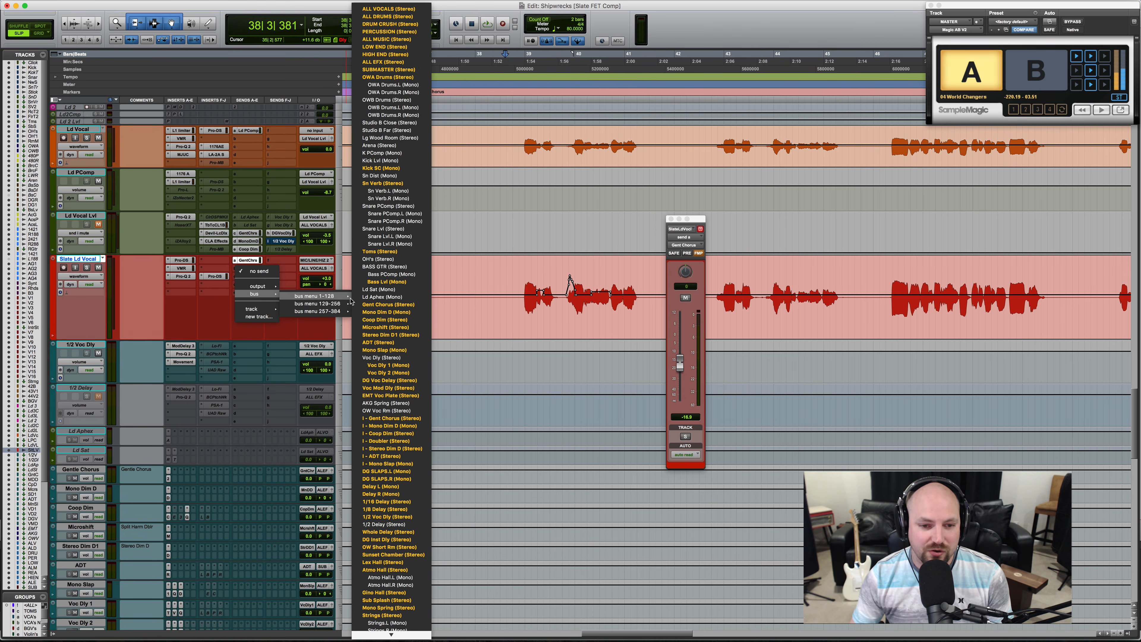
pyautogui.click(386, 312)
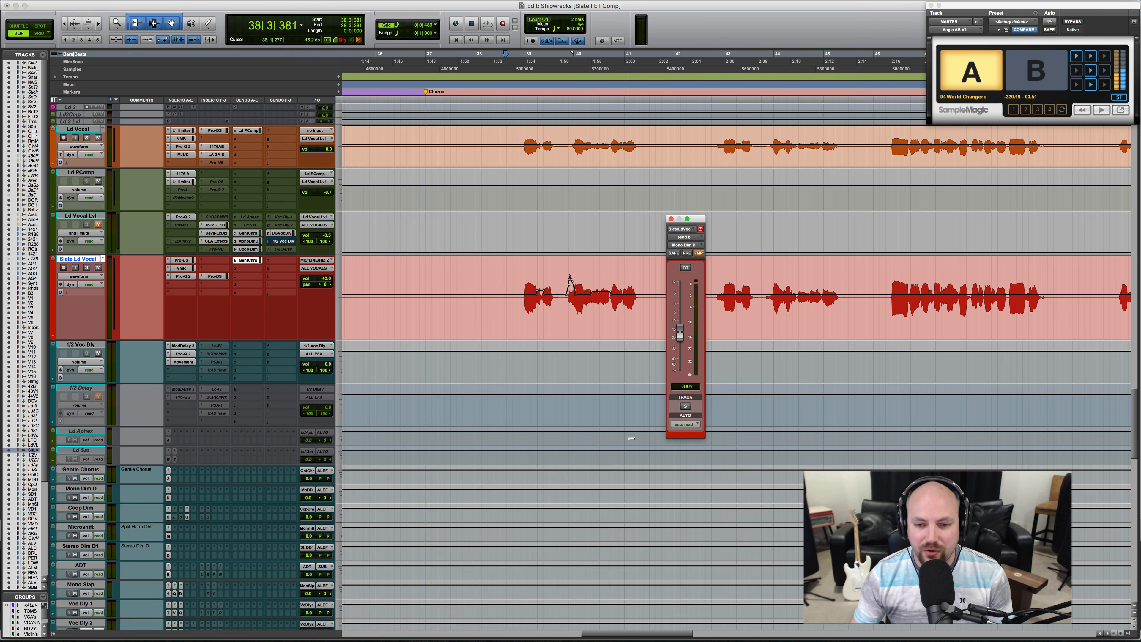
pyautogui.moveTo(680, 334); pyautogui.dragTo(679, 375)
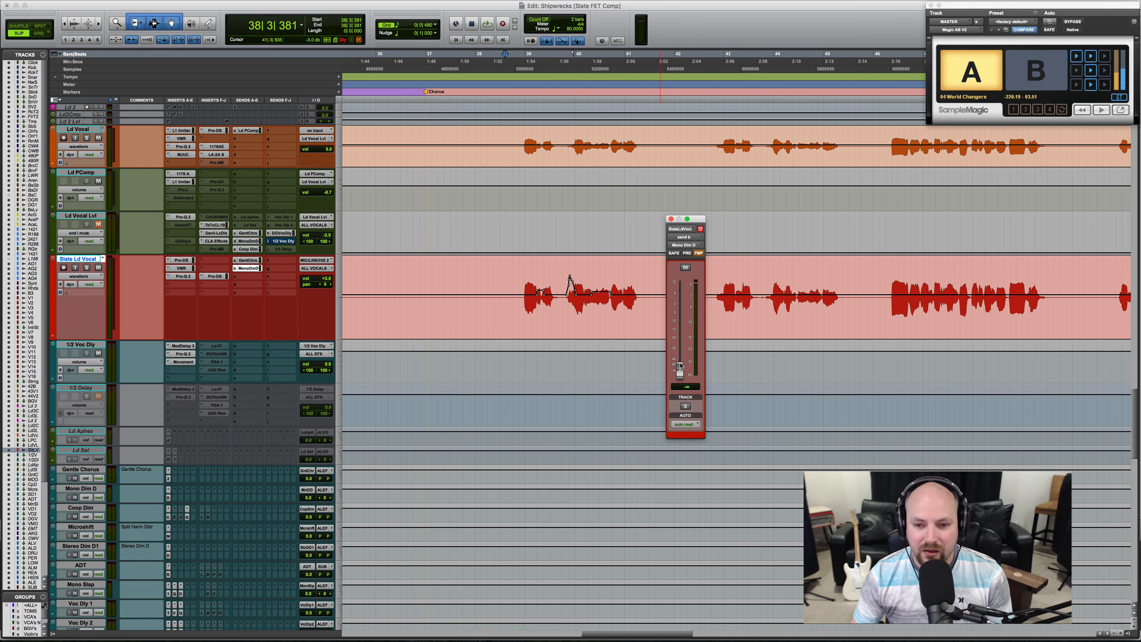
pyautogui.moveTo(680, 367); pyautogui.dragTo(679, 338)
pyautogui.press('space')
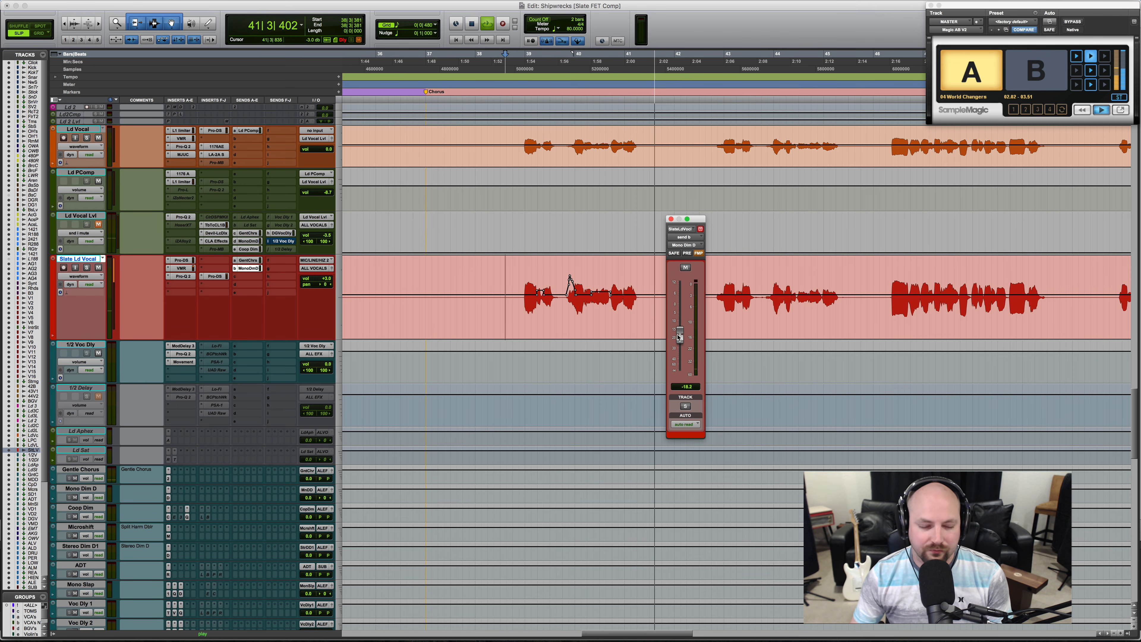
pyautogui.press('space')
# Add a third send on Slate Ld Vocal to the Coop Dim stereo bus.
pyautogui.click(239, 277)
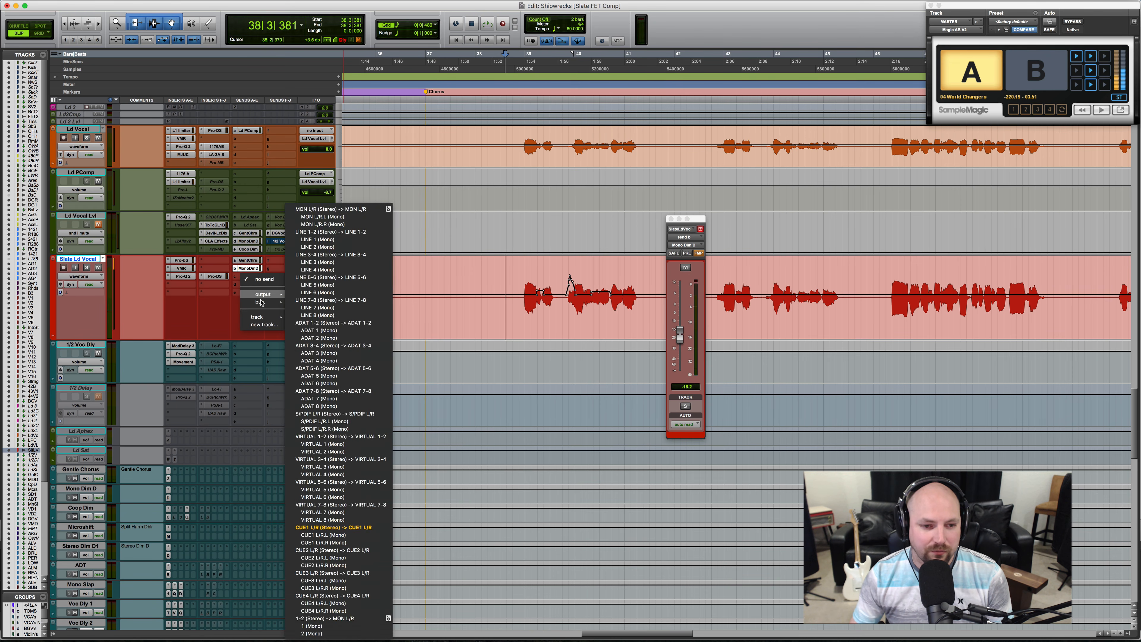
pyautogui.moveTo(265, 302)
pyautogui.moveTo(324, 311)
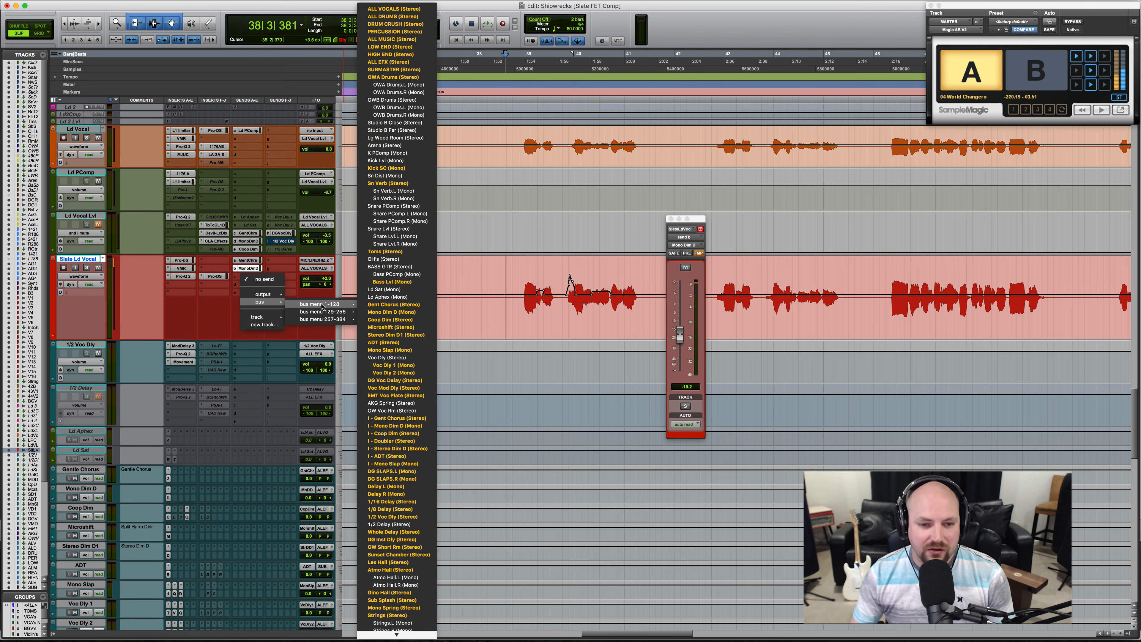
pyautogui.click(389, 321)
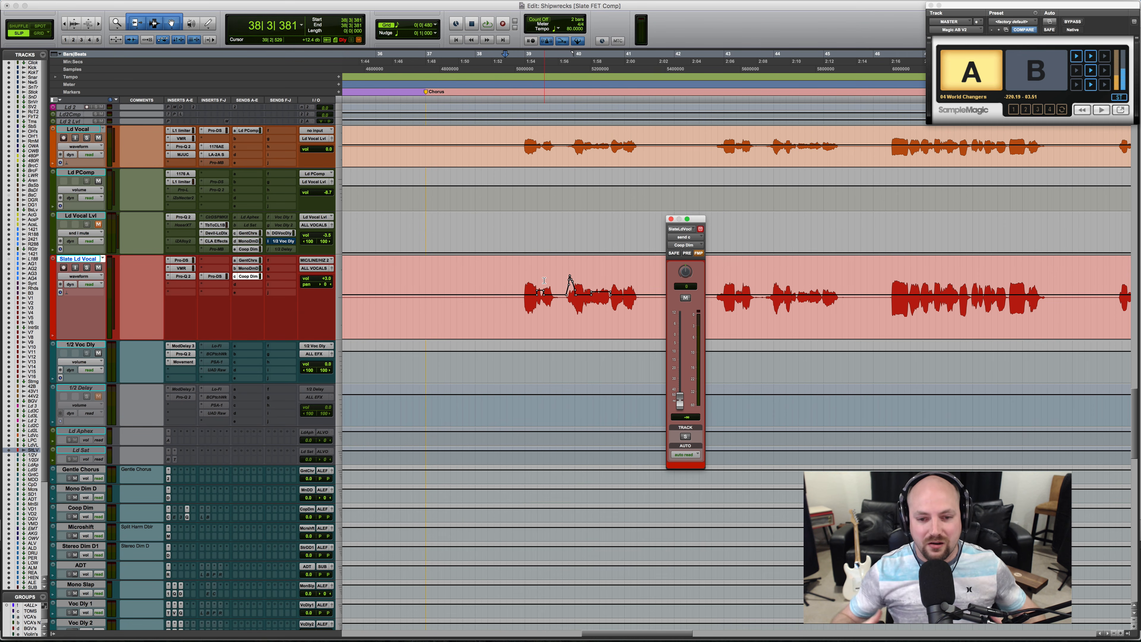
# Audition the chorus phrase with the Coop Dim send pushed up, then lower the send to about -17 dB.
pyautogui.click(511, 277)
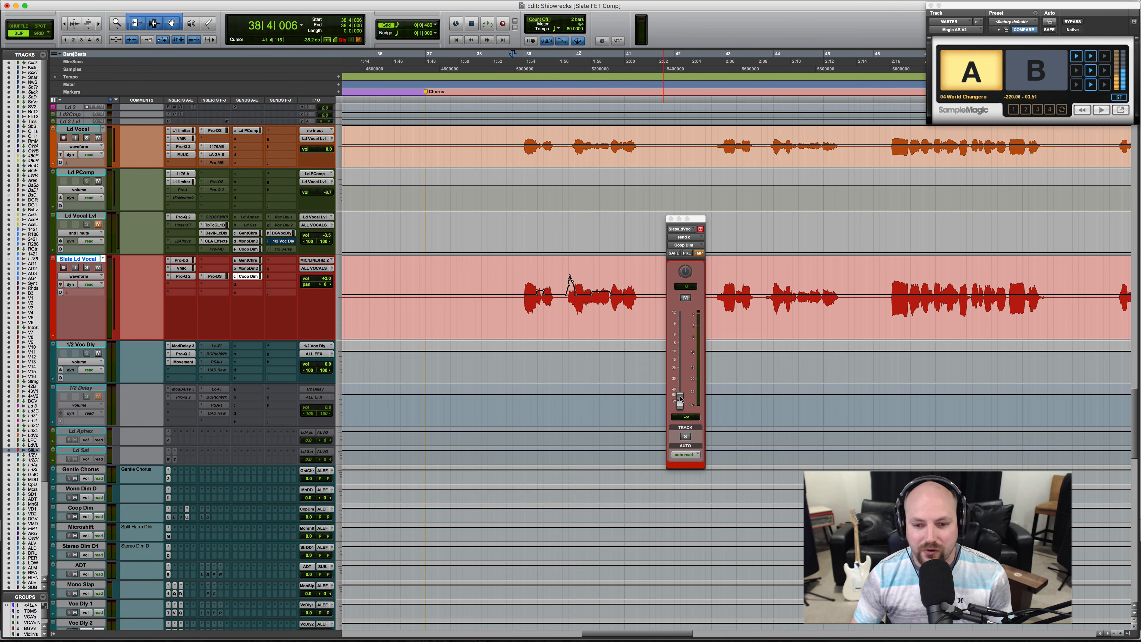
pyautogui.press('space')
pyautogui.moveTo(680, 397); pyautogui.dragTo(678, 341)
pyautogui.press('space')
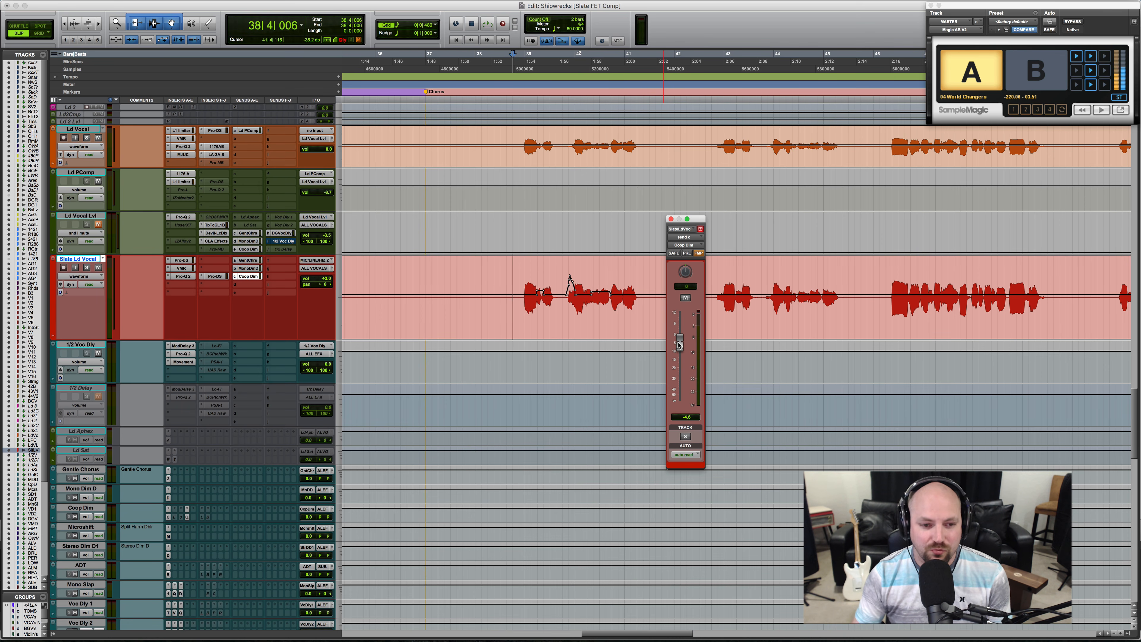
pyautogui.press('space')
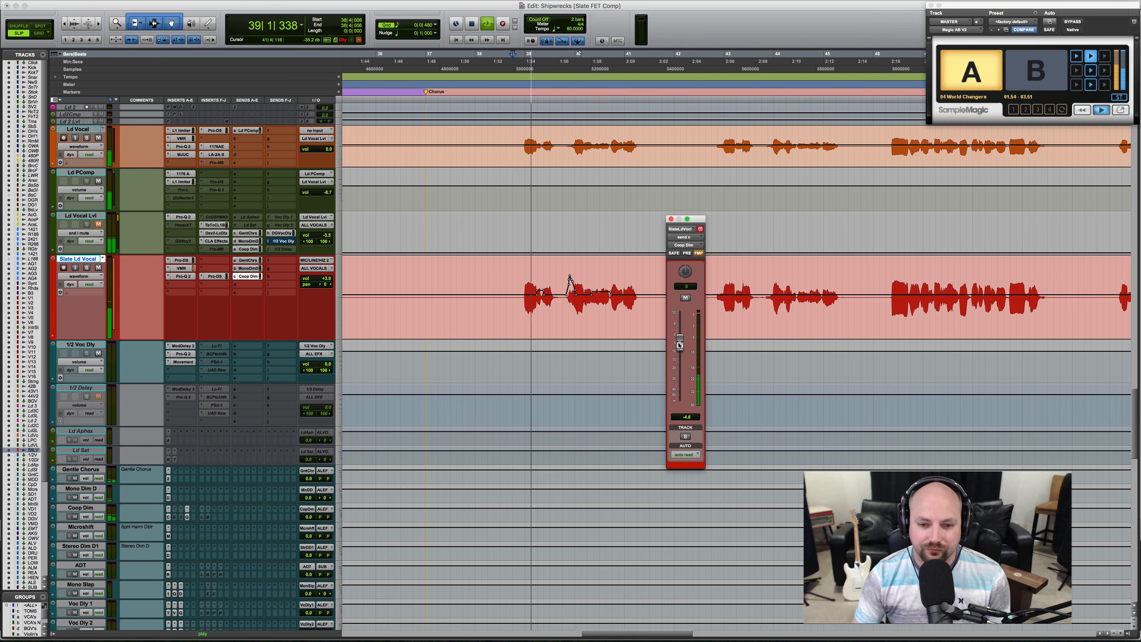
pyautogui.moveTo(678, 344); pyautogui.dragTo(678, 369)
pyautogui.press('space')
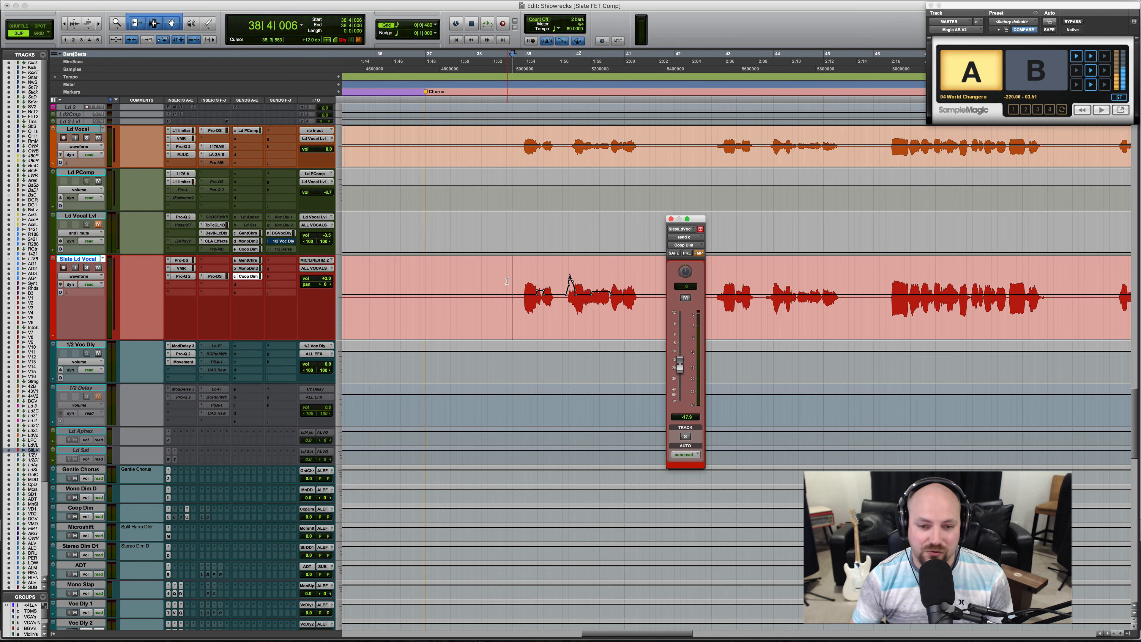
# Select the first chorus phrase on the Slate Ld Vocal track and move the Coop Dim send window clear of the waveform.
pyautogui.press('t')
pyautogui.hscroll(6, 510, 271)
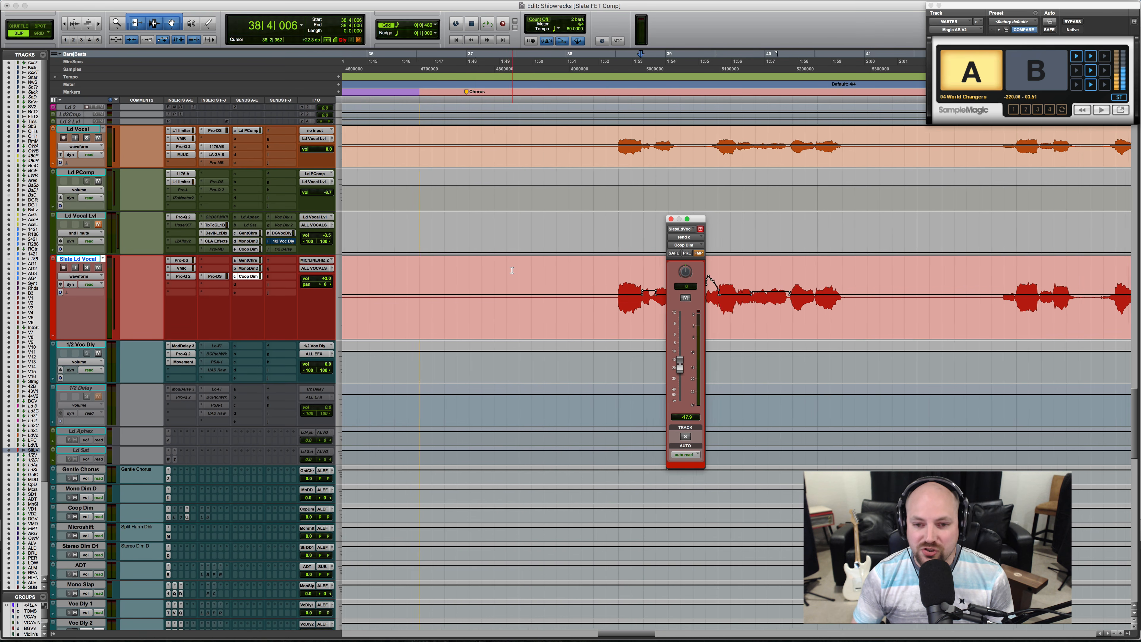
pyautogui.moveTo(484, 274); pyautogui.dragTo(753, 284)
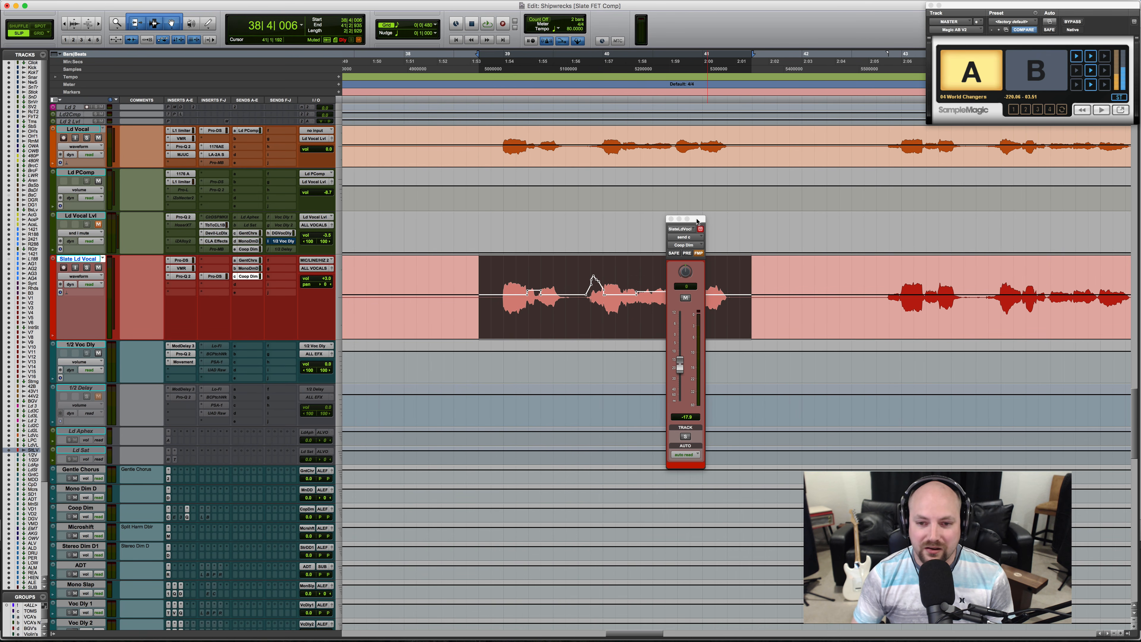
pyautogui.moveTo(698, 221); pyautogui.dragTo(1118, 379)
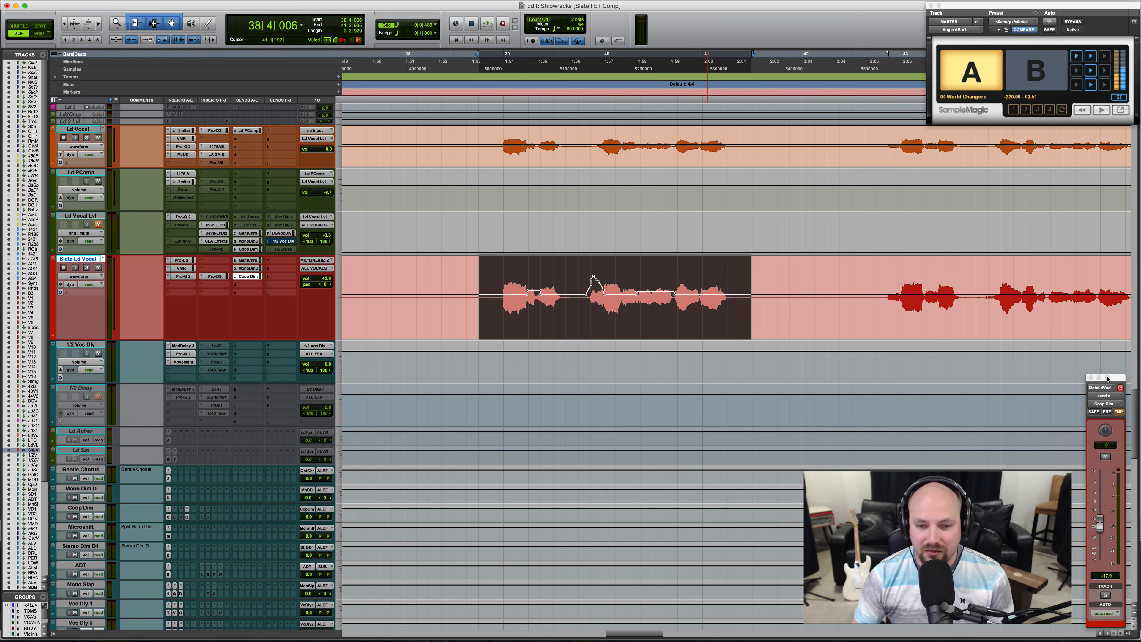